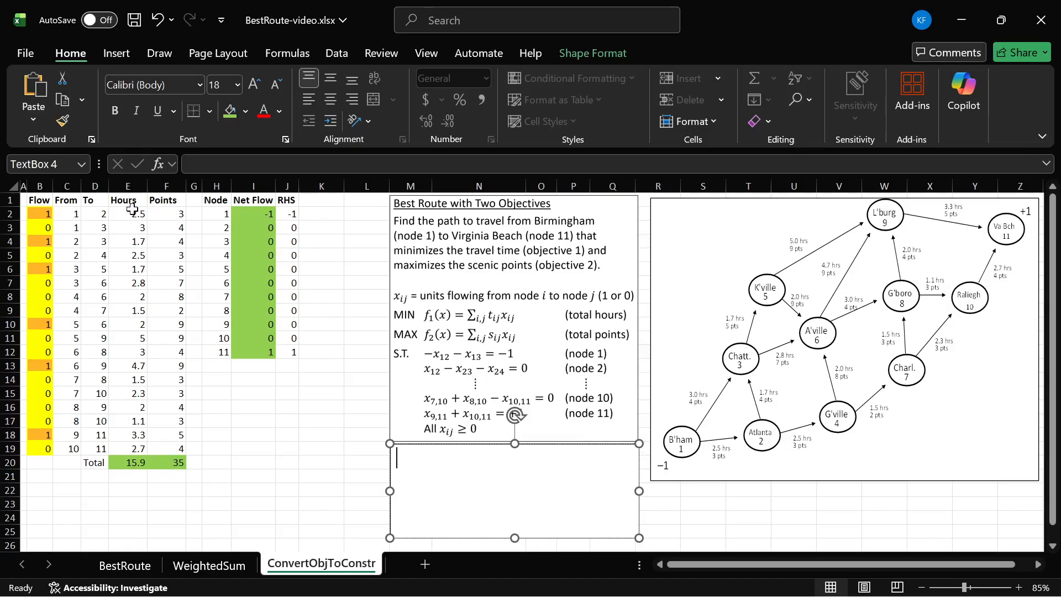
pyautogui.moveTo(167, 217); pyautogui.dragTo(173, 283)
pyautogui.click(166, 337)
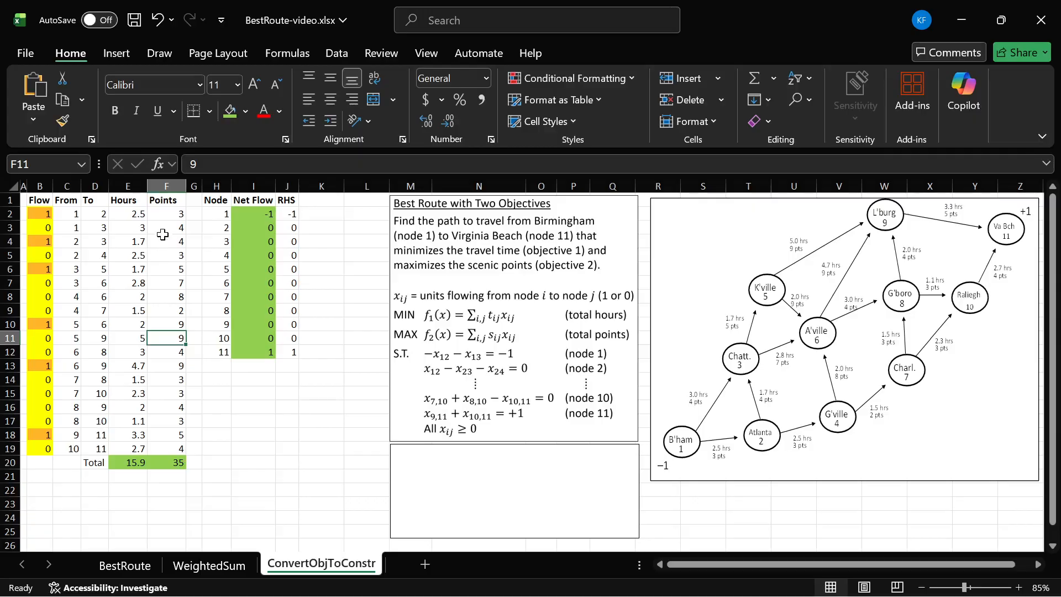
pyautogui.moveTo(170, 220); pyautogui.dragTo(163, 471)
pyautogui.click(163, 474)
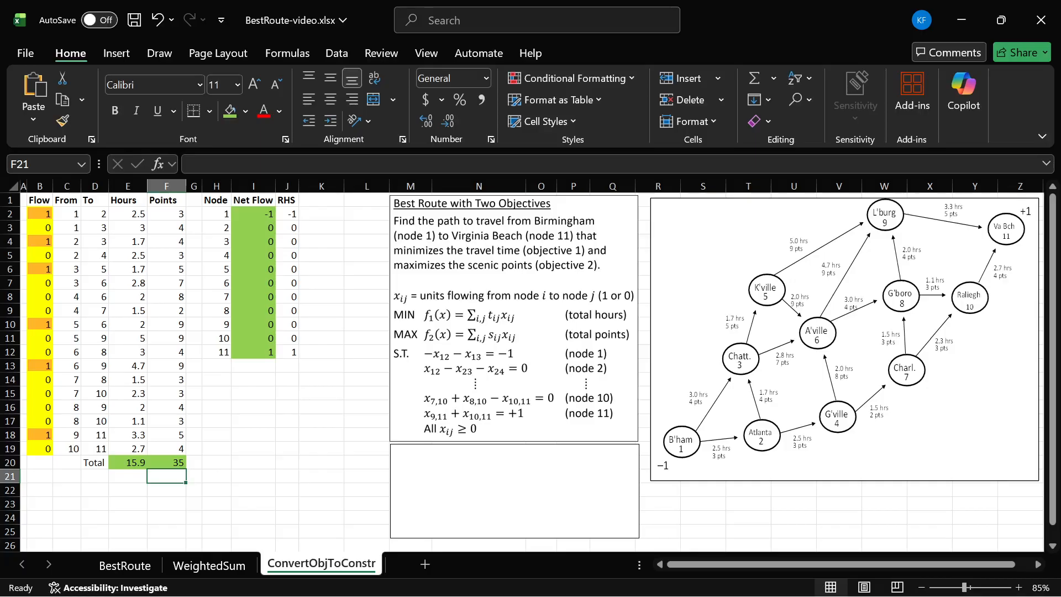
# - Write "Convert MAX f₂(x) to a constraint" in the empty text box below the model, with f₂(x) formatted as an equation
pyautogui.click(406, 459)
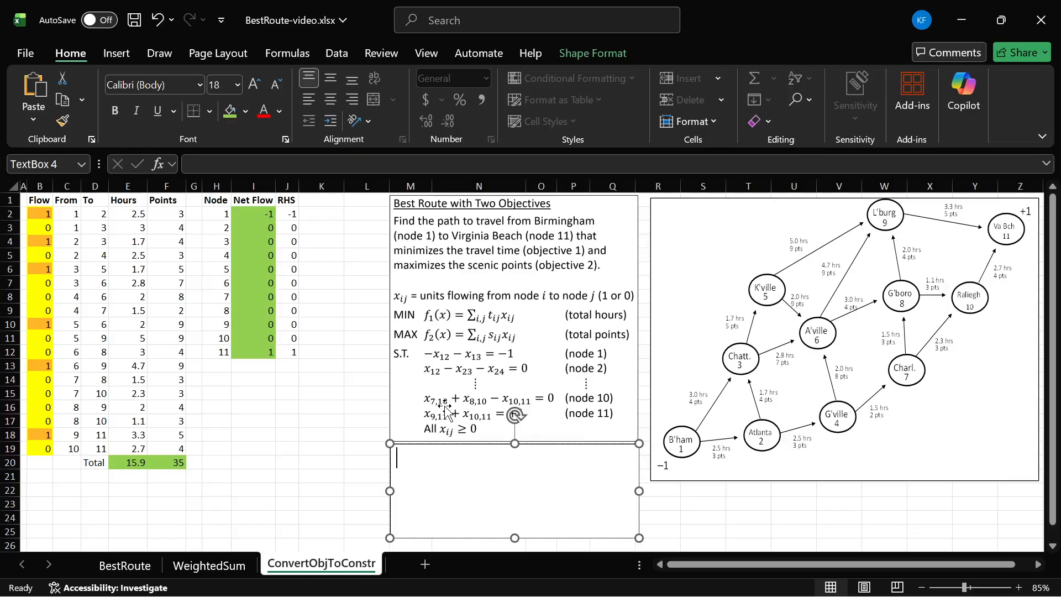
pyautogui.write('Convers')
pyautogui.press('BackSpace')
pyautogui.write('t MAX')
pyautogui.hotkey('alt', '=')
pyautogui.write('f_2(x)')
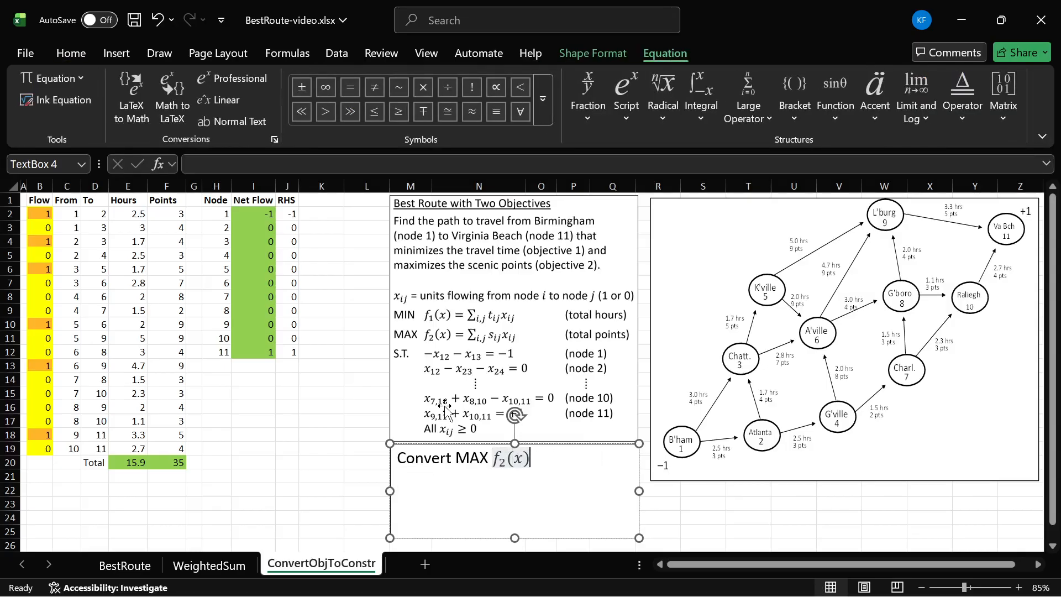
pyautogui.press('Right')
pyautogui.write('to a constraints')
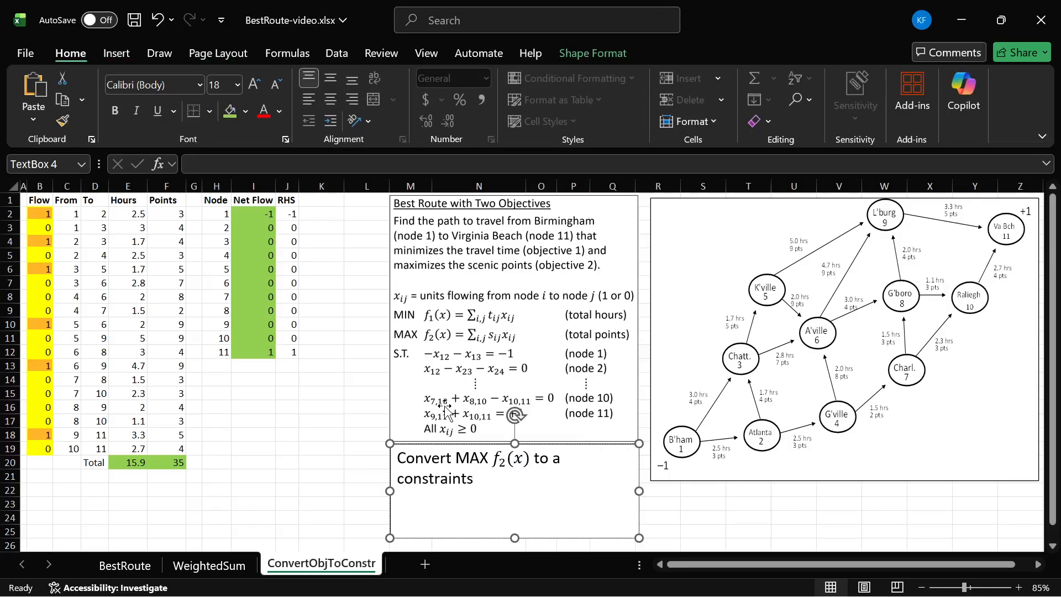
pyautogui.press('BackSpace')
# - Add the equation f₂(x) ≥ t₂ after the word "constraint" in the text box
pyautogui.hotkey('alt', '=')
pyautogui.write('f')
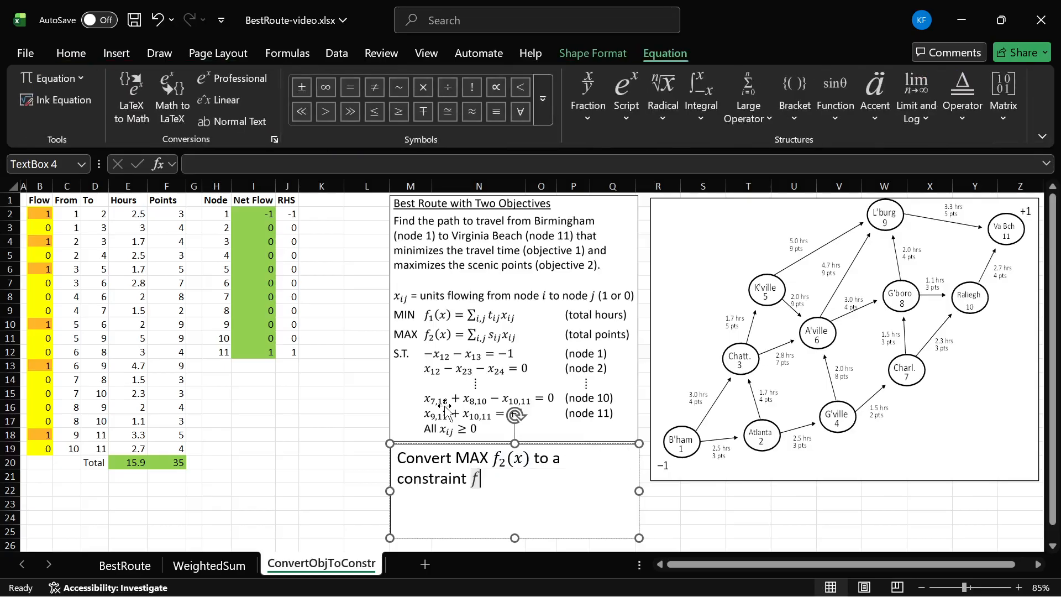
pyautogui.write('_2(x)')
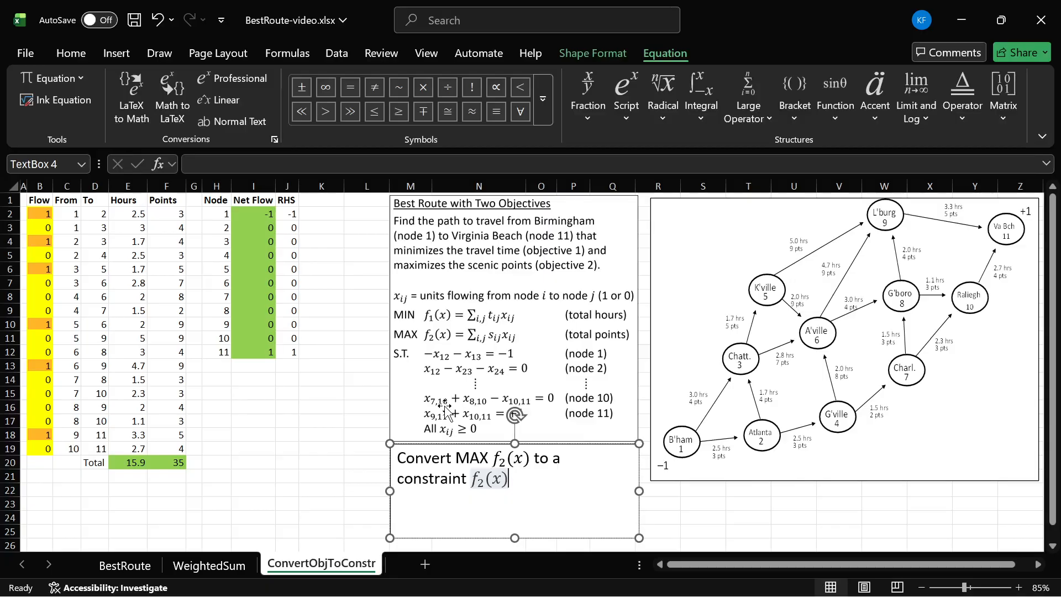
pyautogui.write('>')
pyautogui.press('BackSpace')
pyautogui.write('>=t_2')
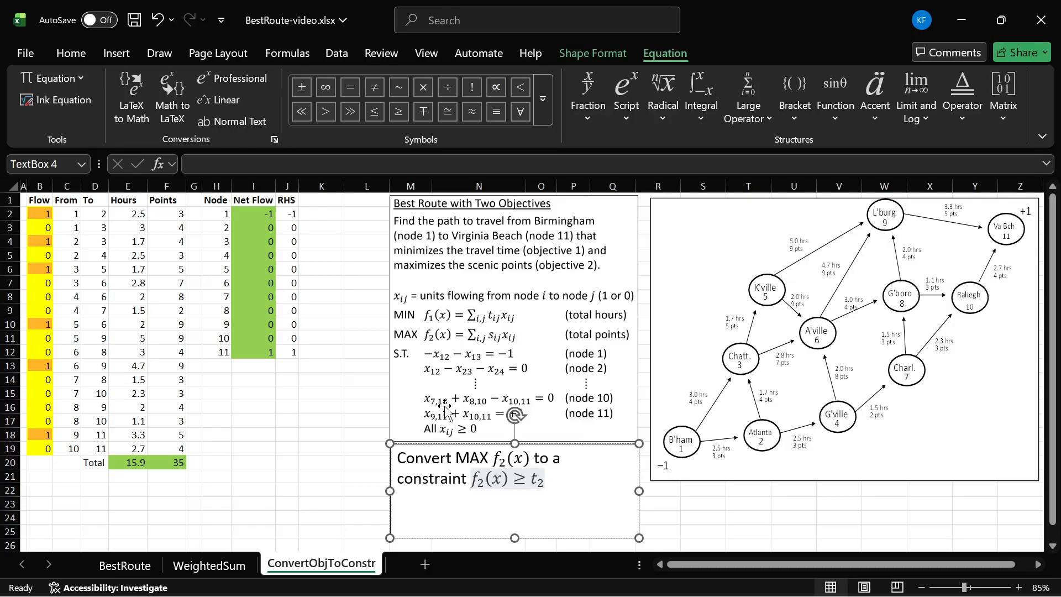
pyautogui.press('Left')
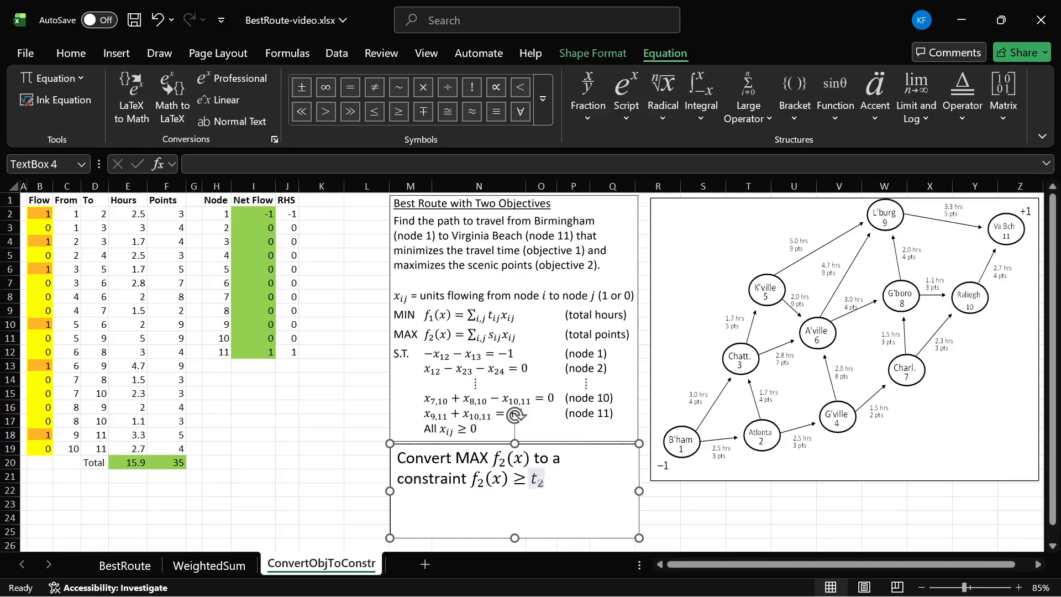
pyautogui.press('Right')
pyautogui.press('Left')
pyautogui.press('Left')
pyautogui.press('Left')
pyautogui.press('Left')
pyautogui.press('Left')
pyautogui.press('Left')
pyautogui.press('Left')
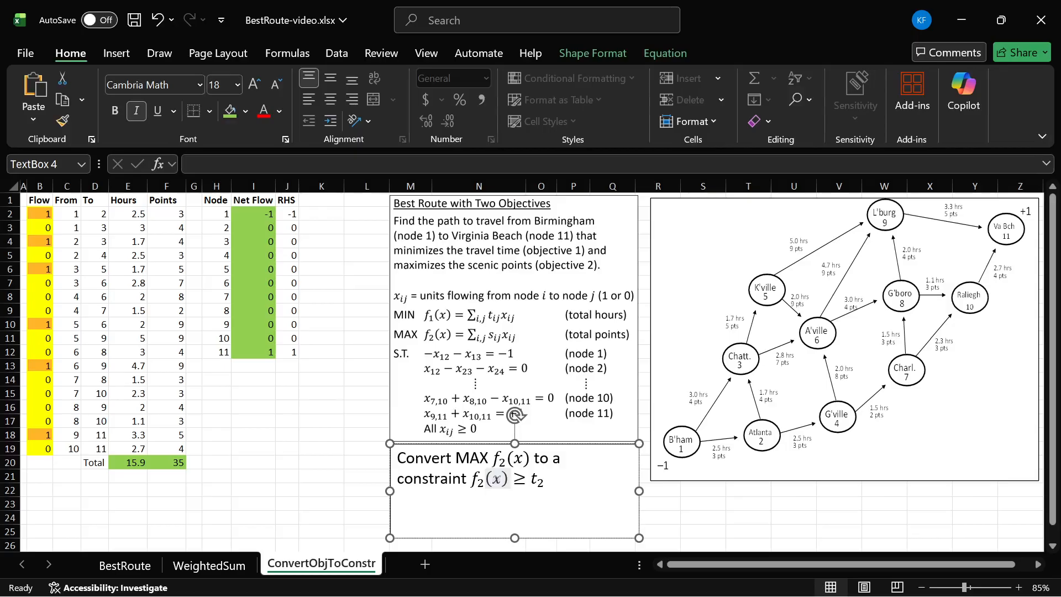
pyautogui.hotkey('shift', 'Left')
pyautogui.hotkey('shift', 'Left')
pyautogui.hotkey('shift', 'Left')
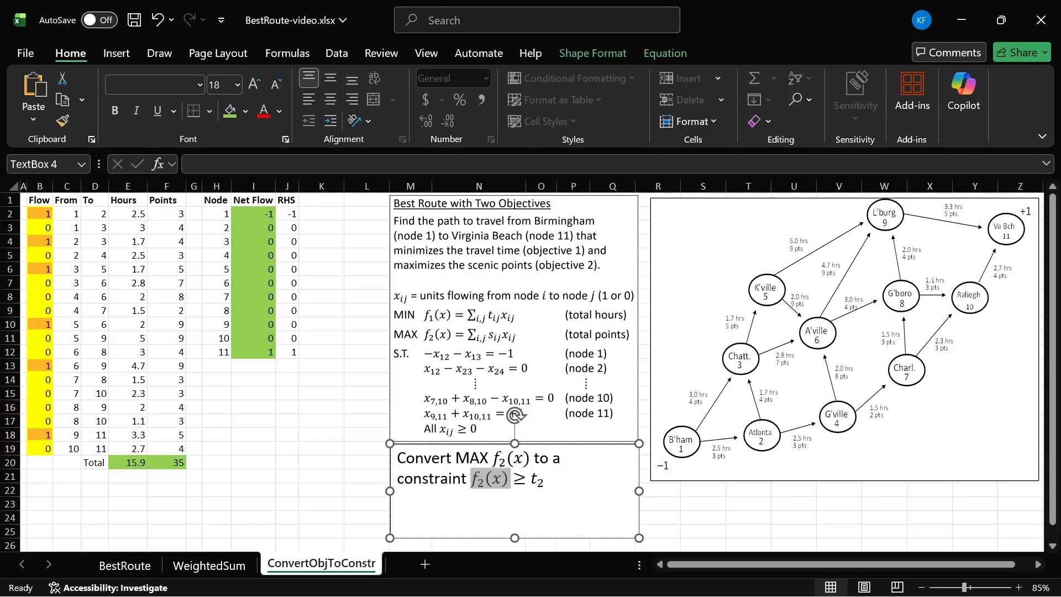
pyautogui.press('Right')
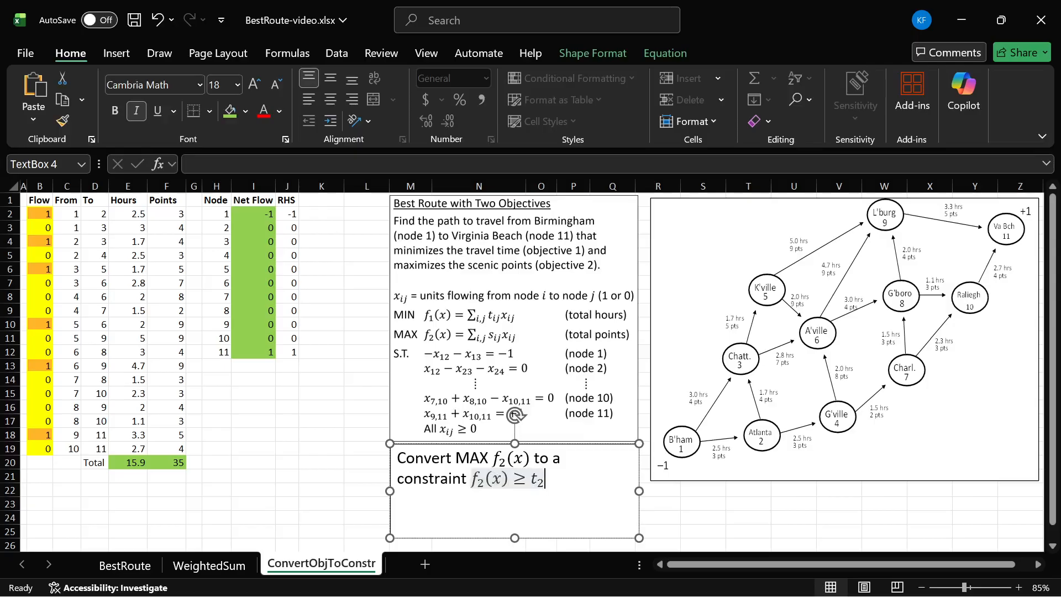
# - Add a new line reading "Optimize MIN f₁(x)" to the text box, with f₁(x) formatted as an equation
pyautogui.press('Right')
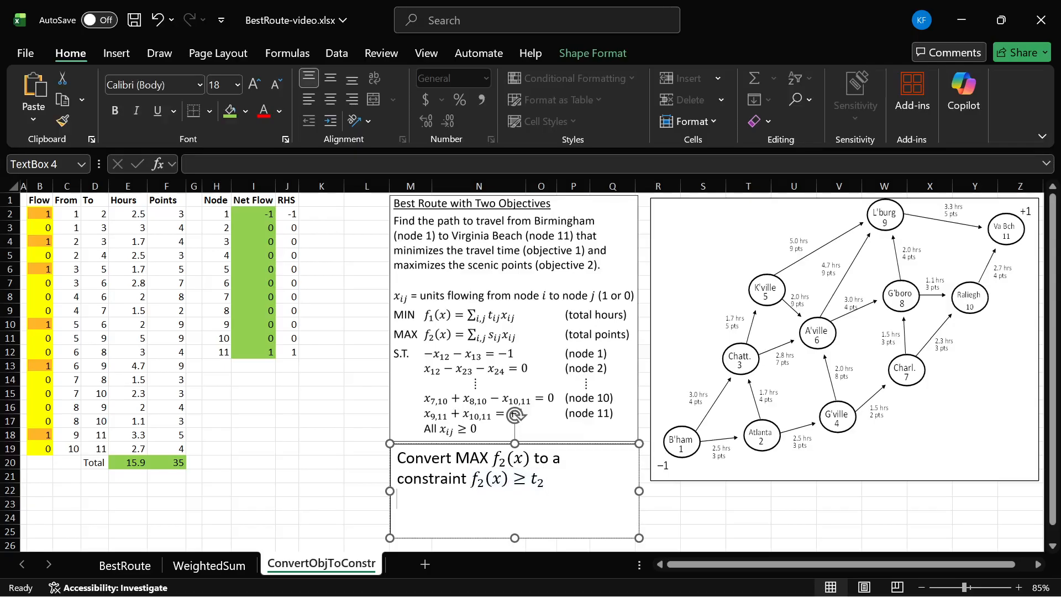
pyautogui.write('Optimize the')
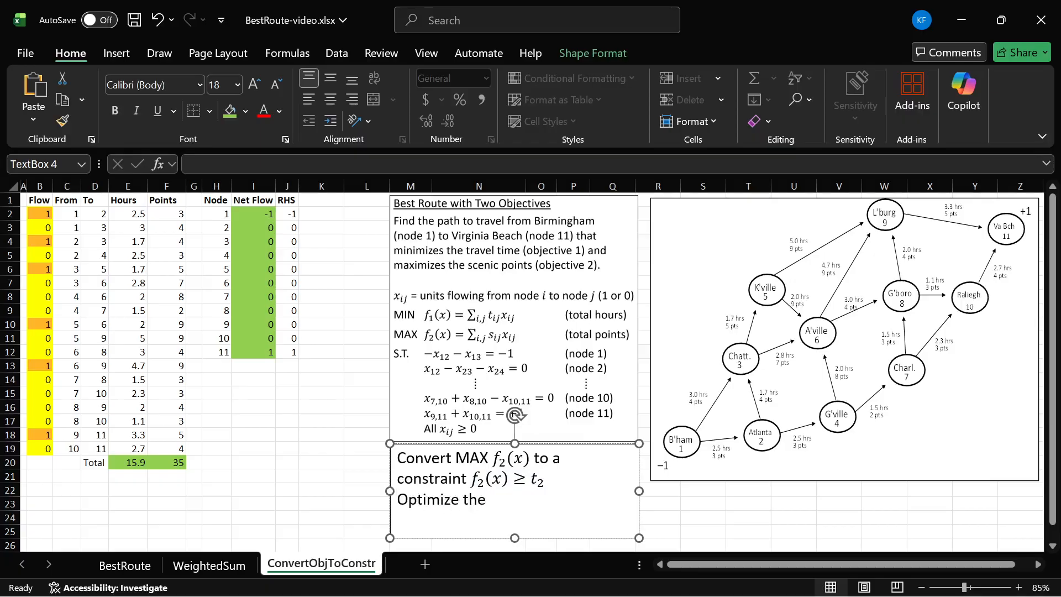
pyautogui.press('BackSpace')
pyautogui.press('BackSpace')
pyautogui.press('BackSpace')
pyautogui.write('MIN')
pyautogui.hotkey('alt', '=')
pyautogui.write('f_1(x)')
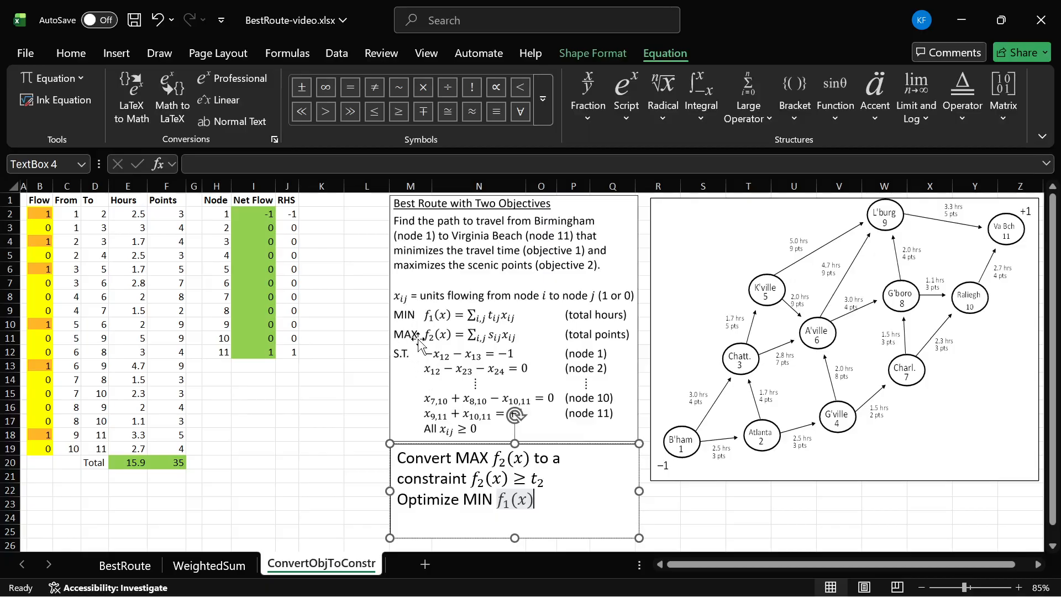
pyautogui.press('Escape')
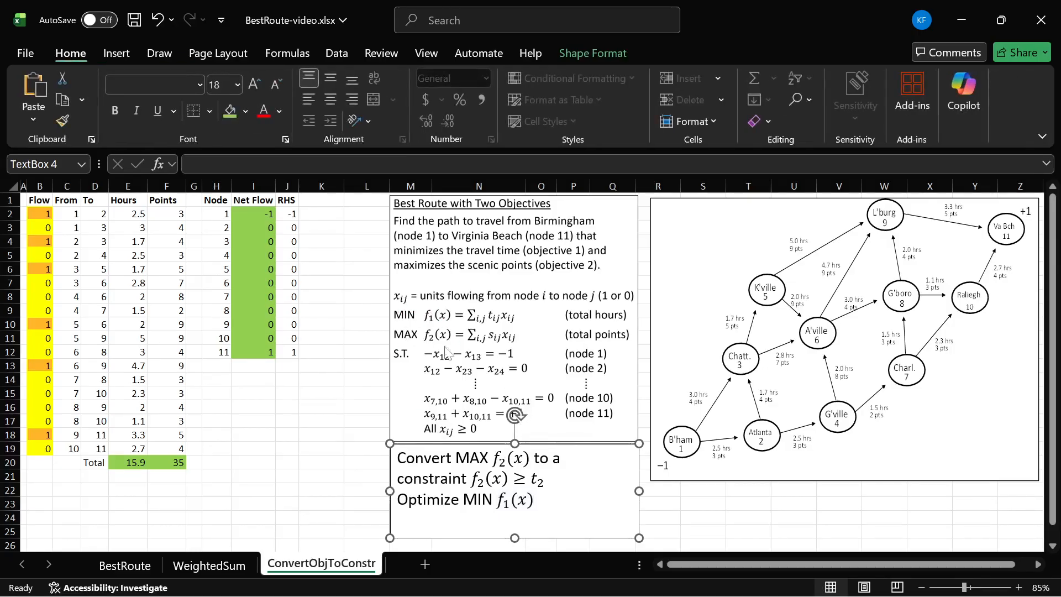
# - Strike through the MAX f₂(x) objective with a red line and undo the markup
pyautogui.moveTo(392, 334); pyautogui.dragTo(525, 334)
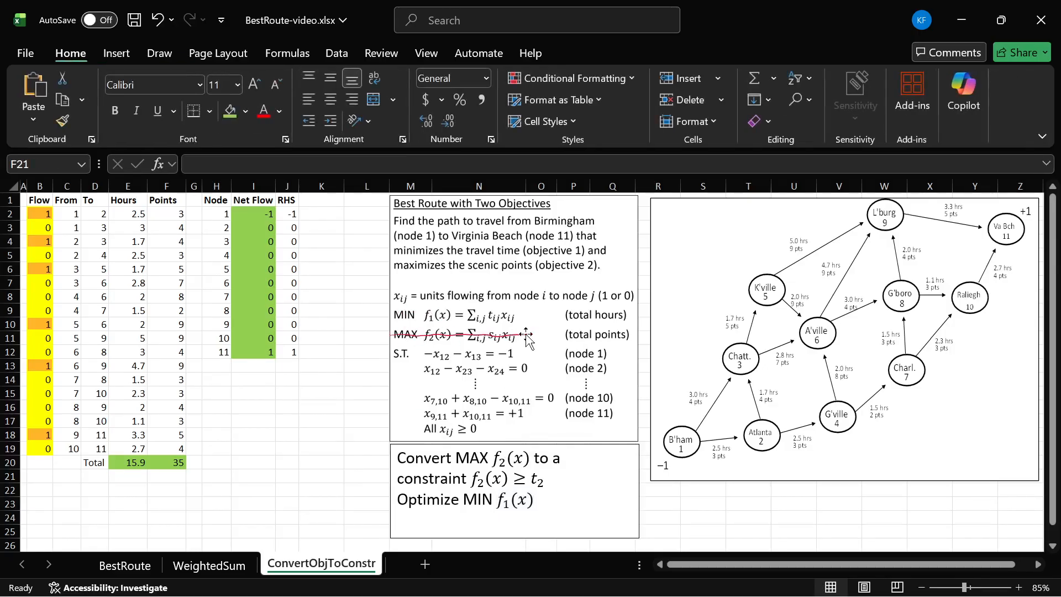
pyautogui.moveTo(484, 490)
pyautogui.mouseDown()
pyautogui.moveTo(522, 465)
pyautogui.moveTo(469, 496)
pyautogui.mouseUp()
pyautogui.hotkey('ctrl', 'z')
pyautogui.hotkey('ctrl', 'z')
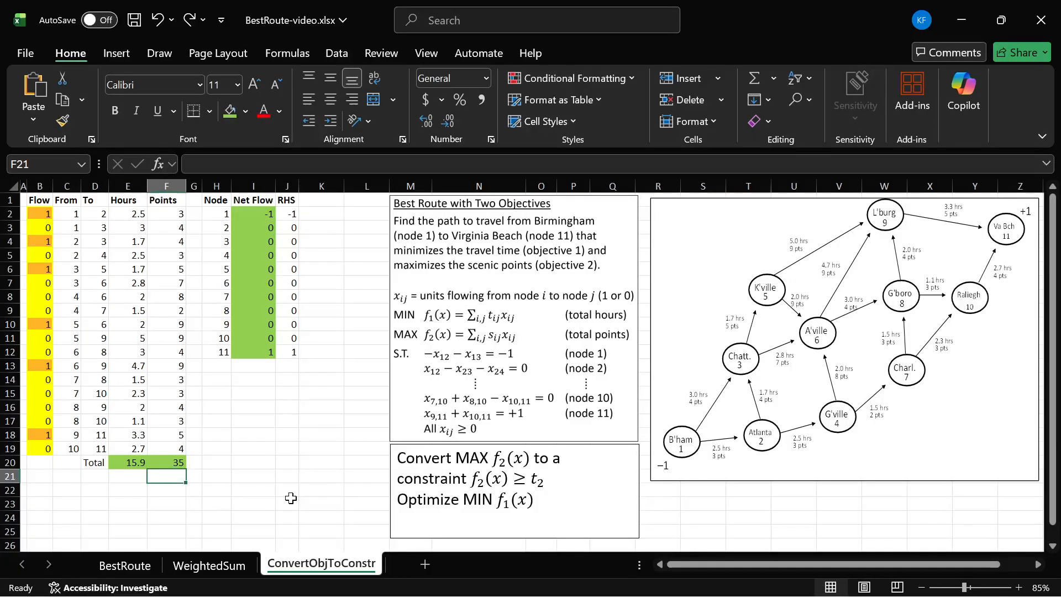
pyautogui.press('Left')
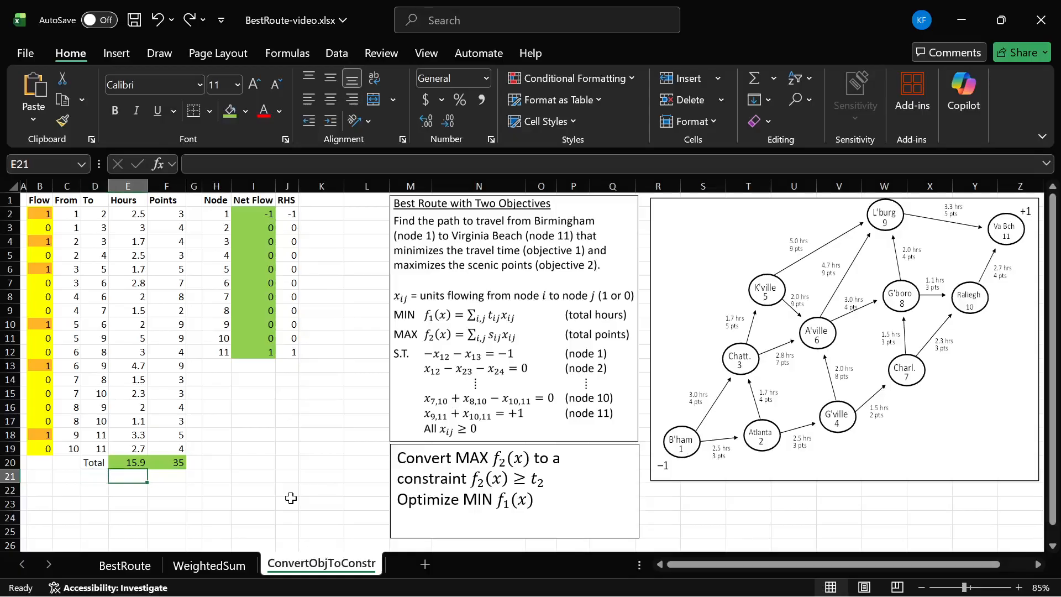
pyautogui.press('Right')
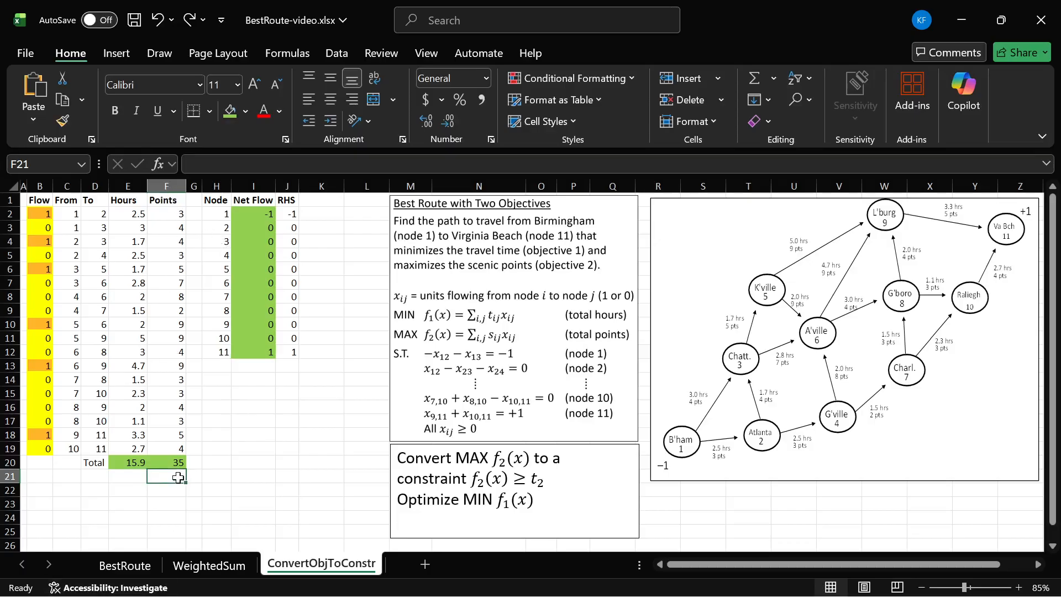
pyautogui.moveTo(173, 349); pyautogui.dragTo(178, 475)
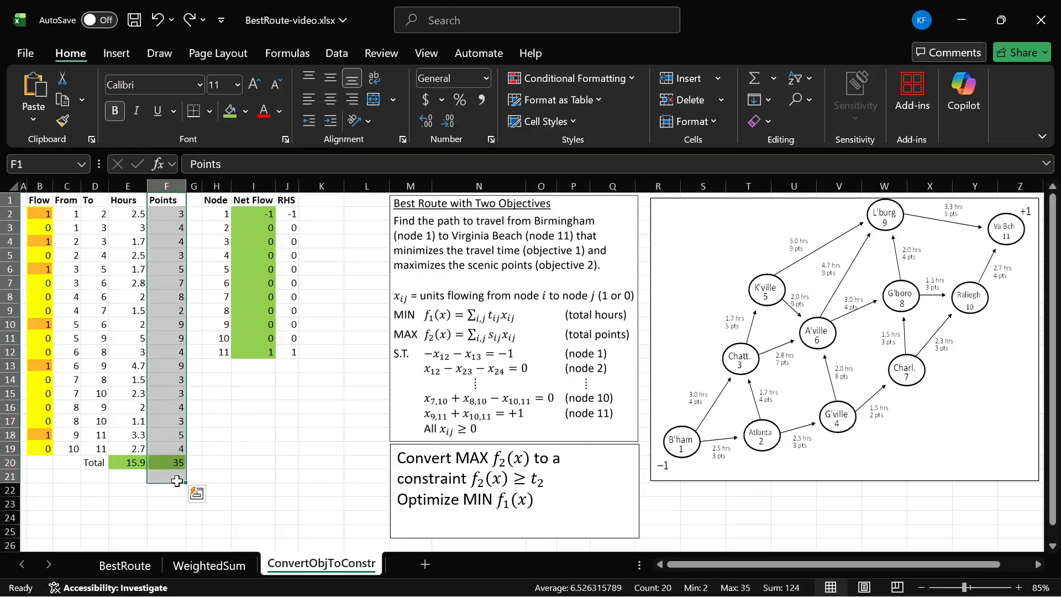
pyautogui.click(176, 491)
# - Enter the label "Target" in cell E21 and the value 15 in cell F21
pyautogui.click(95, 477)
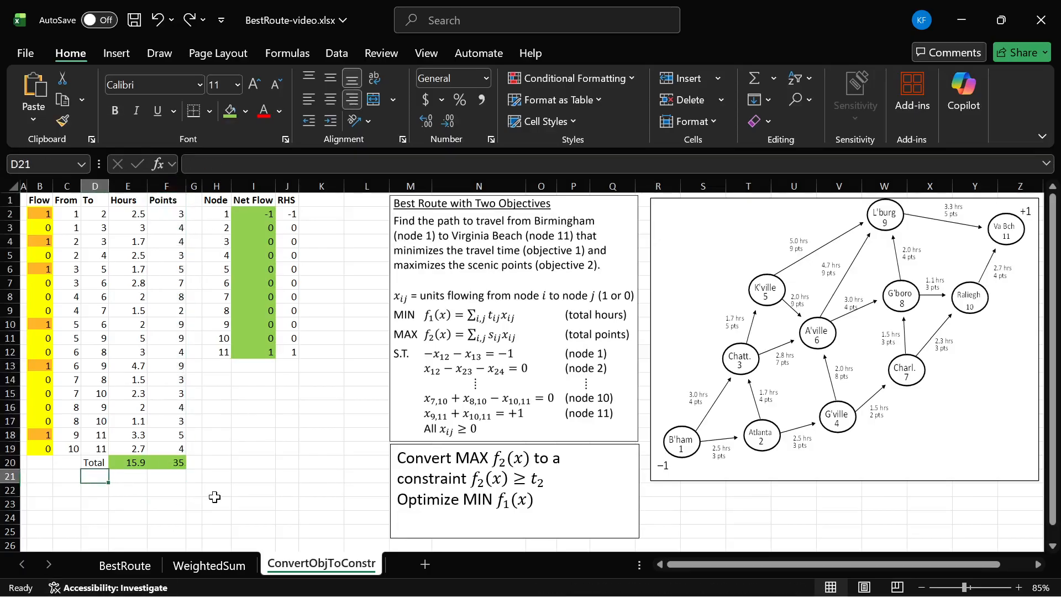
pyautogui.press('Right')
pyautogui.write('Tar')
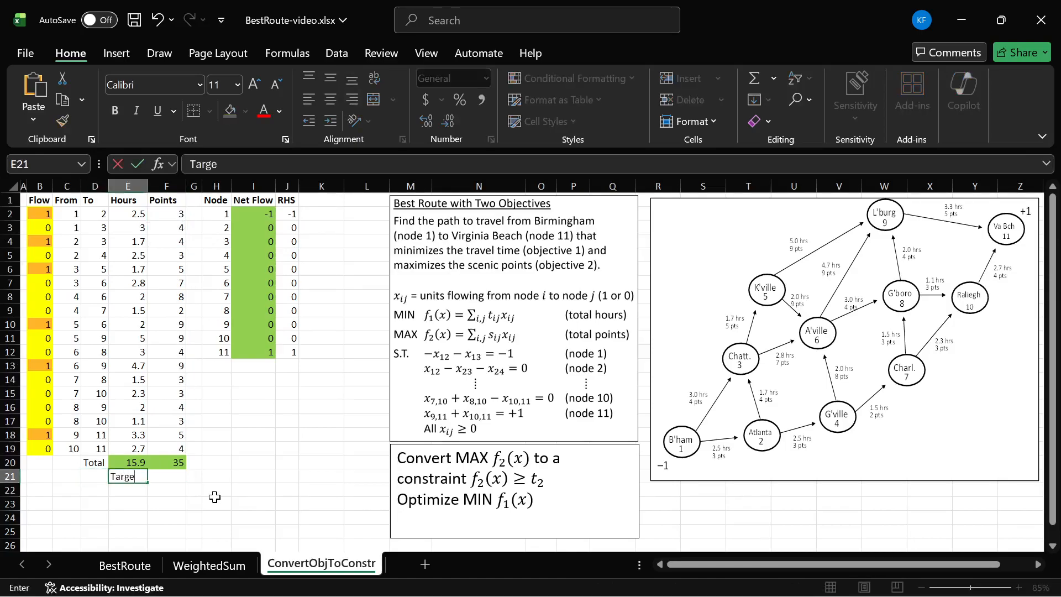
pyautogui.press('Tab')
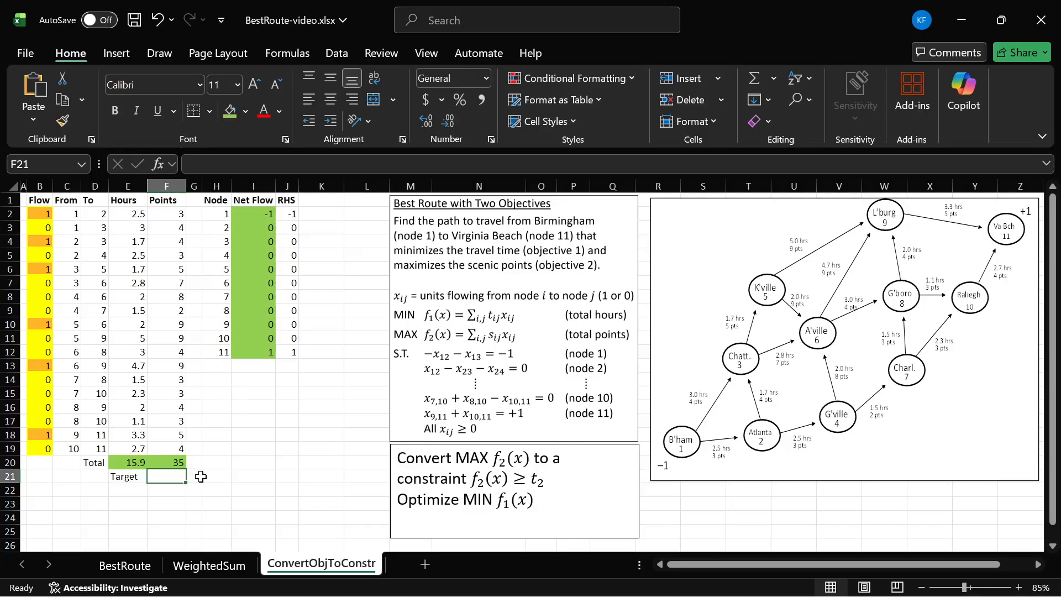
pyautogui.write('15')
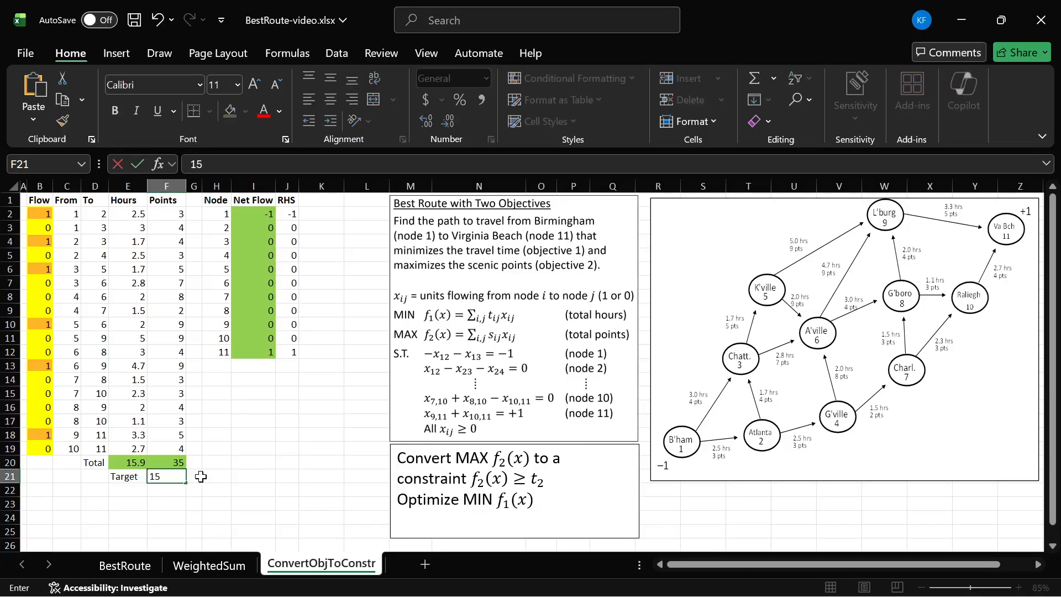
pyautogui.press('Return')
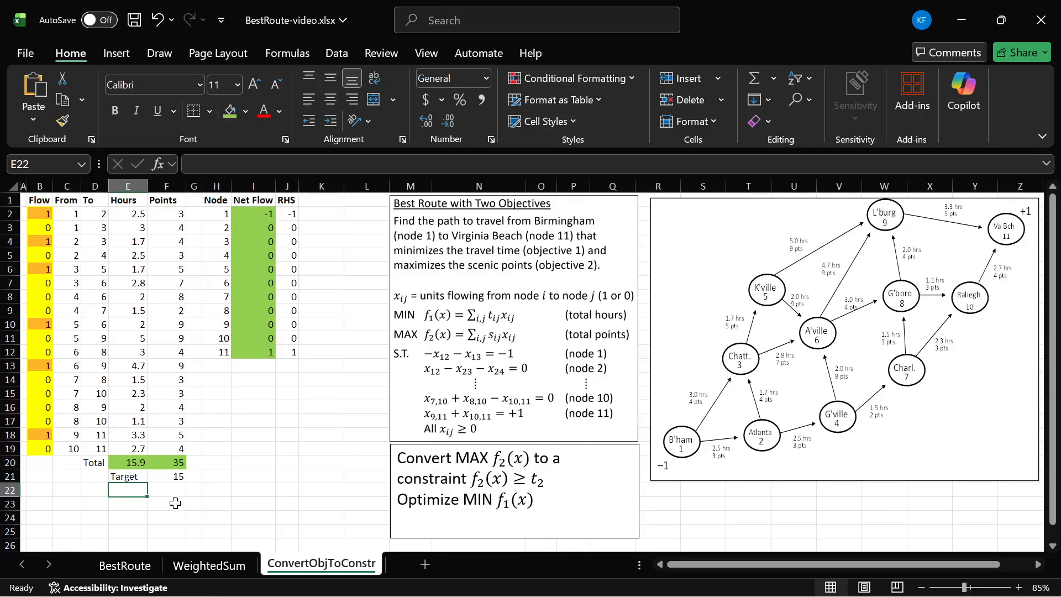
# - Move the Target label and its value down one row to cells E22 and F22
pyautogui.moveTo(175, 459); pyautogui.dragTo(177, 475)
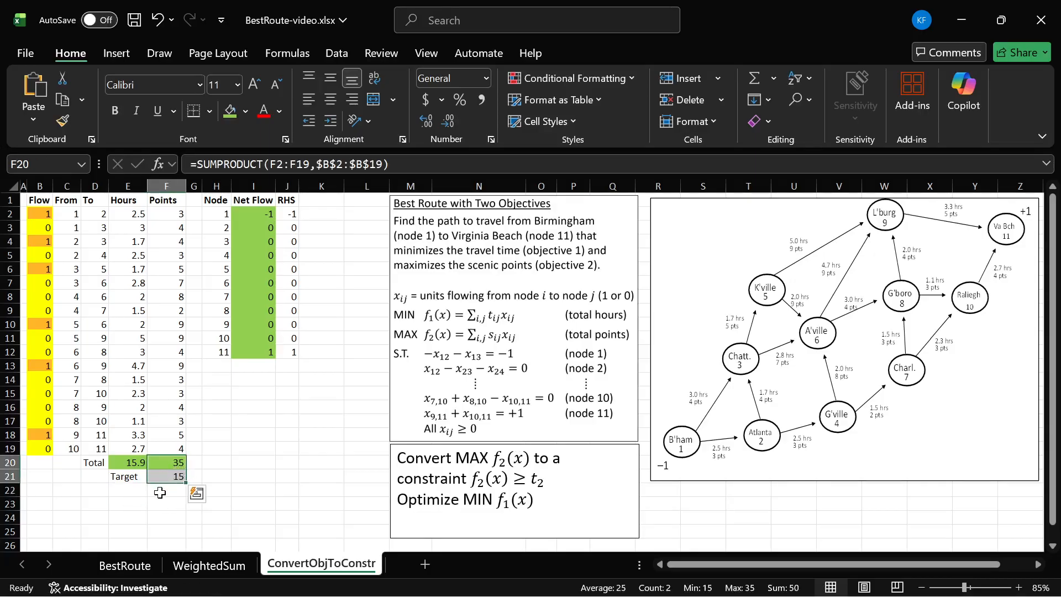
pyautogui.click(161, 492)
pyautogui.moveTo(104, 477); pyautogui.dragTo(158, 476)
pyautogui.click(153, 478)
pyautogui.hotkey('ctrl', 'c')
pyautogui.click(131, 491)
pyautogui.hotkey('ctrl', 'v')
# - Enter >= in cell F21, between the points total and its target, and right-align it
pyautogui.click(166, 476)
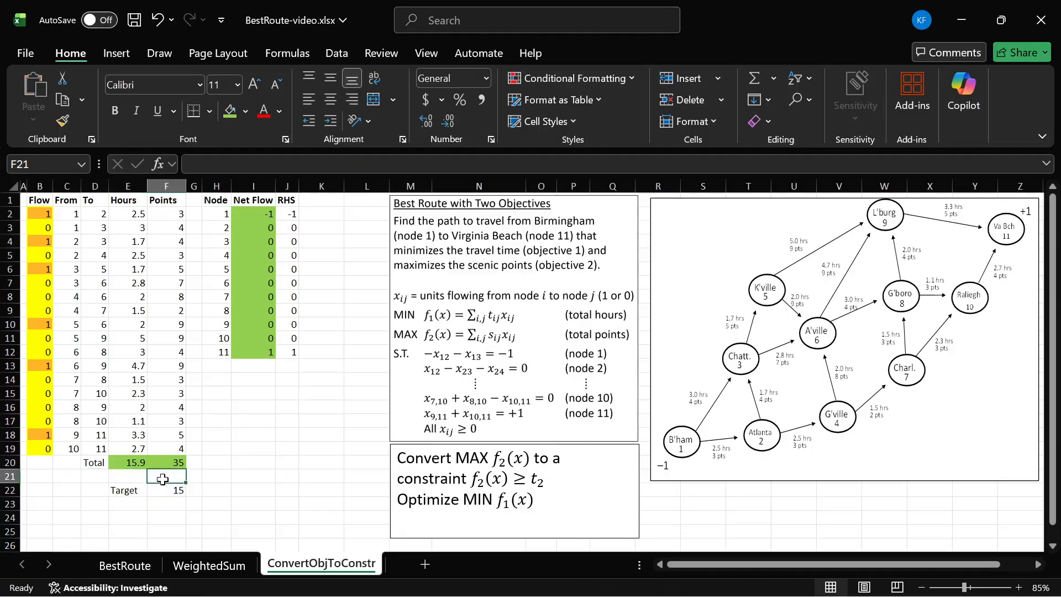
pyautogui.write('>=')
pyautogui.press('Return')
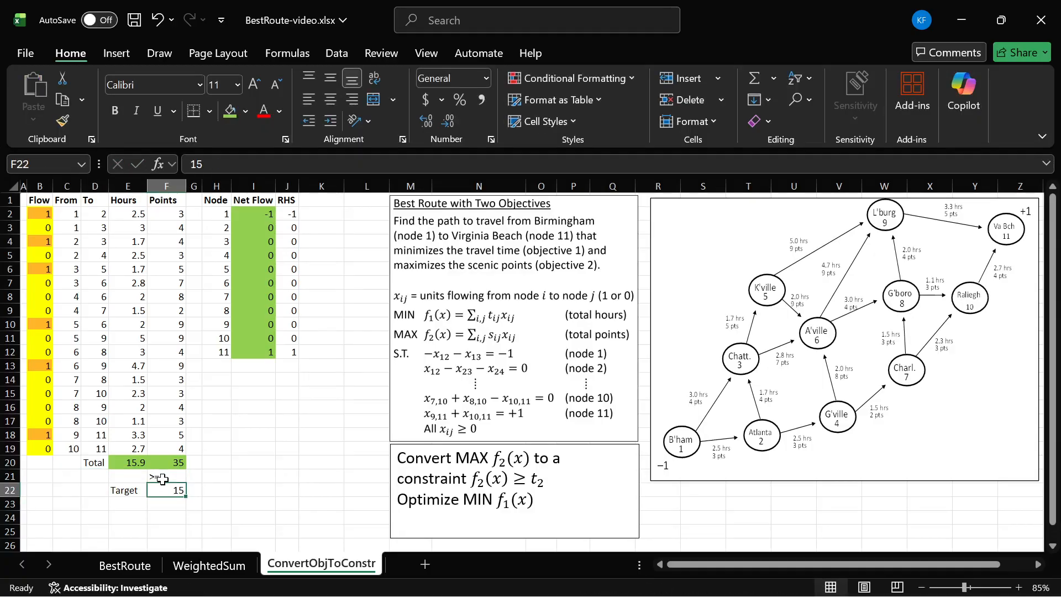
pyautogui.click(152, 478)
pyautogui.click(169, 464)
pyautogui.doubleClick(169, 465)
pyautogui.press('Escape')
pyautogui.click(168, 477)
pyautogui.click(171, 492)
pyautogui.click(162, 478)
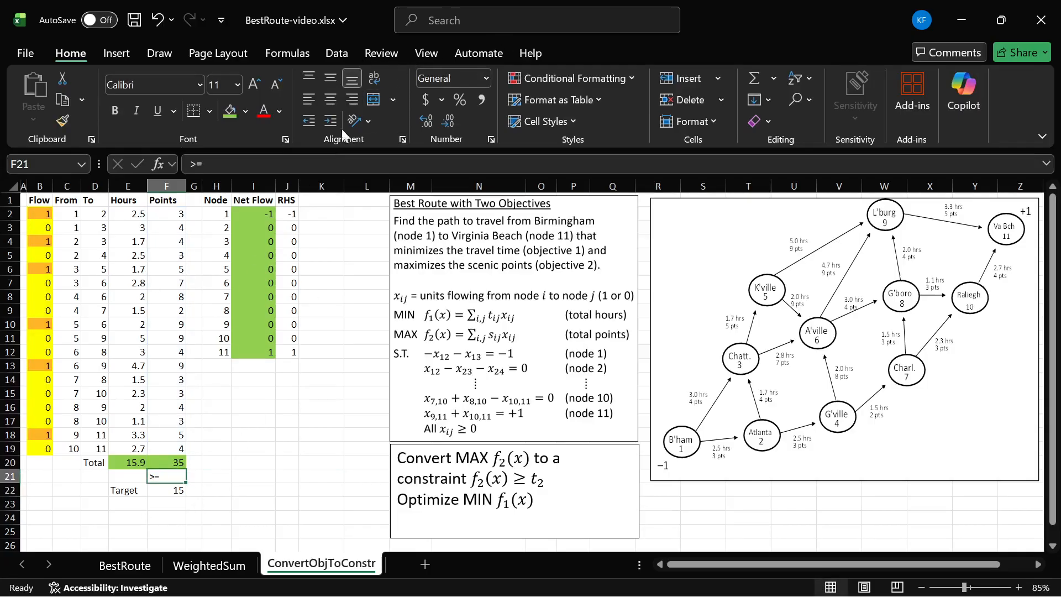
pyautogui.click(353, 100)
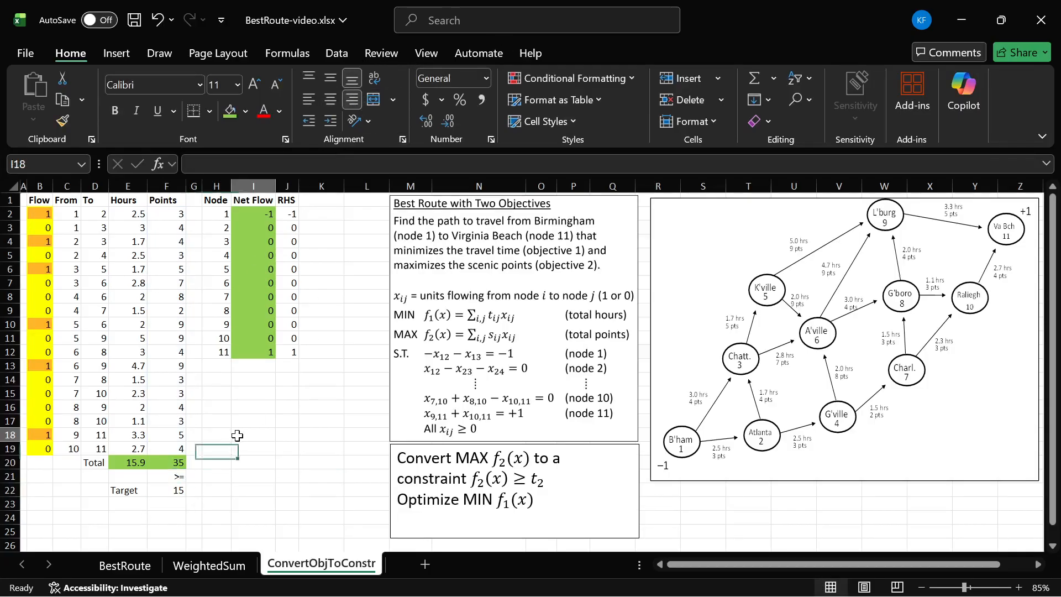
# - Set the Solver objective to minimize the total hours in cell E20
pyautogui.click(173, 486)
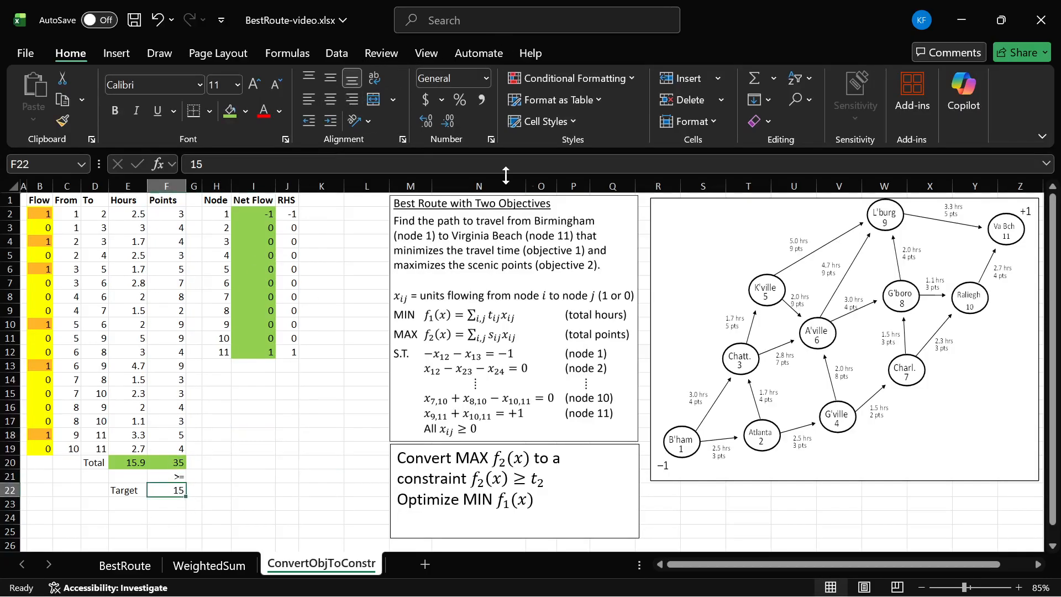
pyautogui.click(339, 50)
pyautogui.click(962, 81)
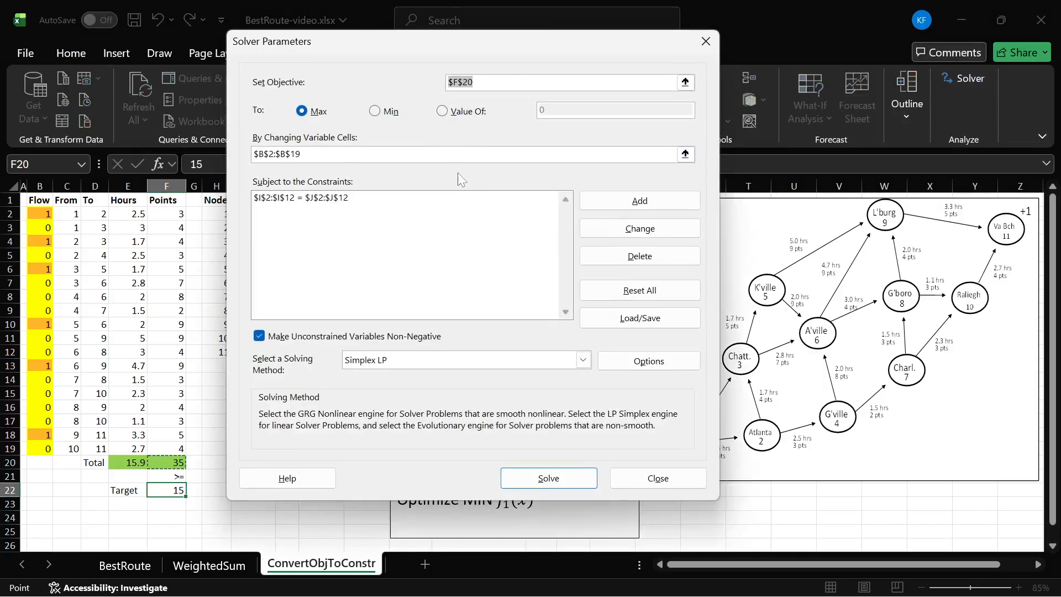
pyautogui.click(135, 460)
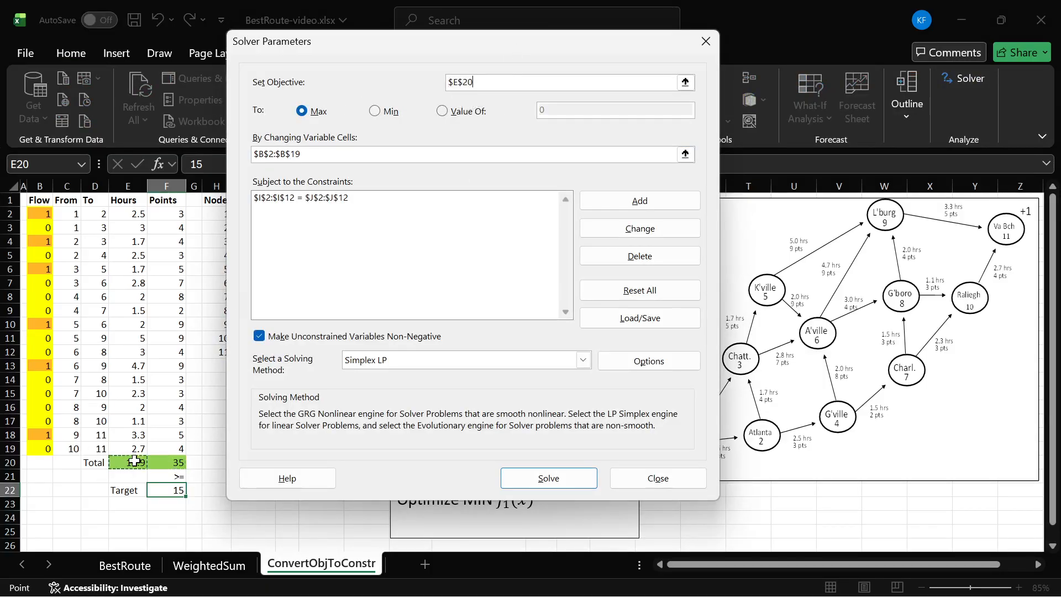
pyautogui.click(376, 111)
# - Add a Solver constraint requiring the points total F20 to be >= the target in F22
pyautogui.click(662, 199)
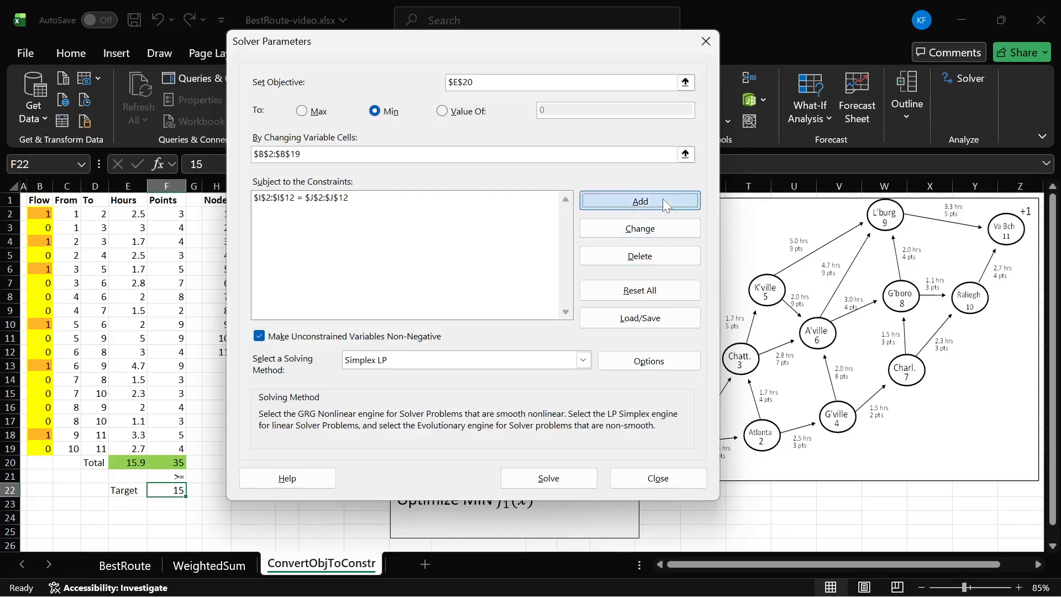
pyautogui.click(178, 462)
pyautogui.click(453, 271)
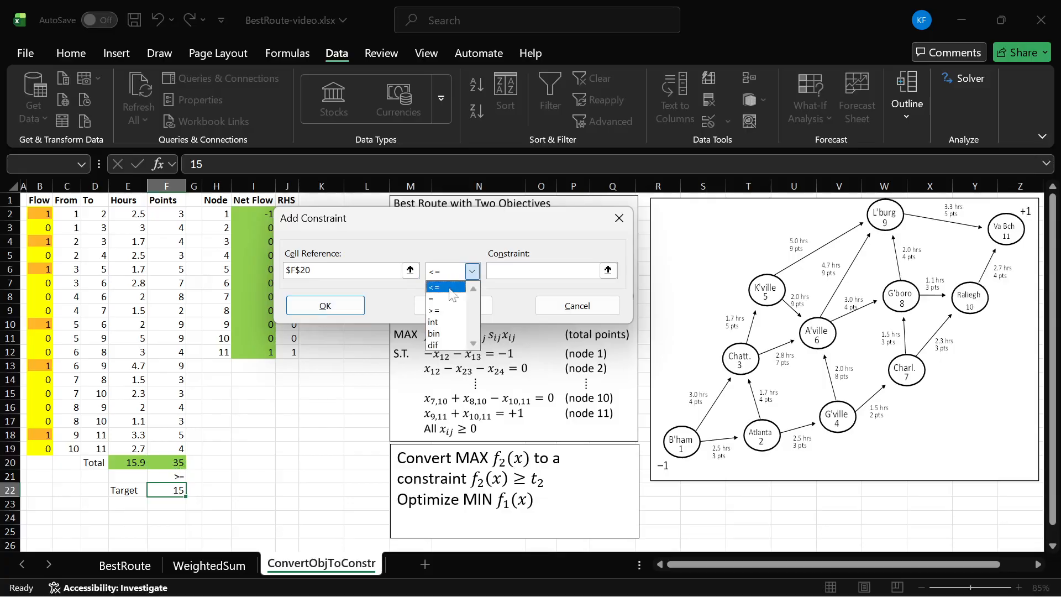
pyautogui.click(448, 309)
pyautogui.click(180, 490)
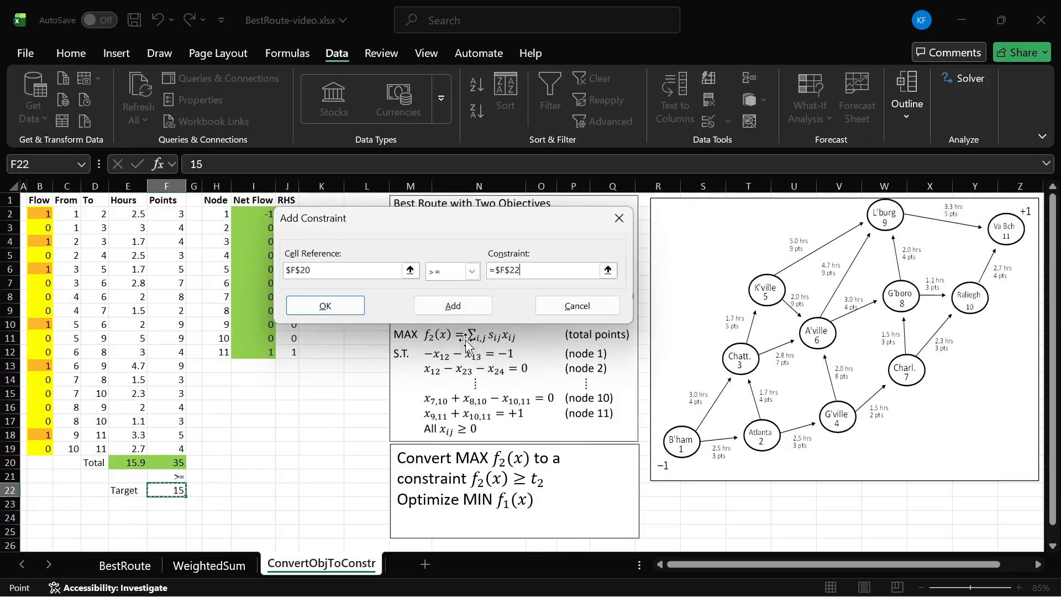
pyautogui.click(325, 306)
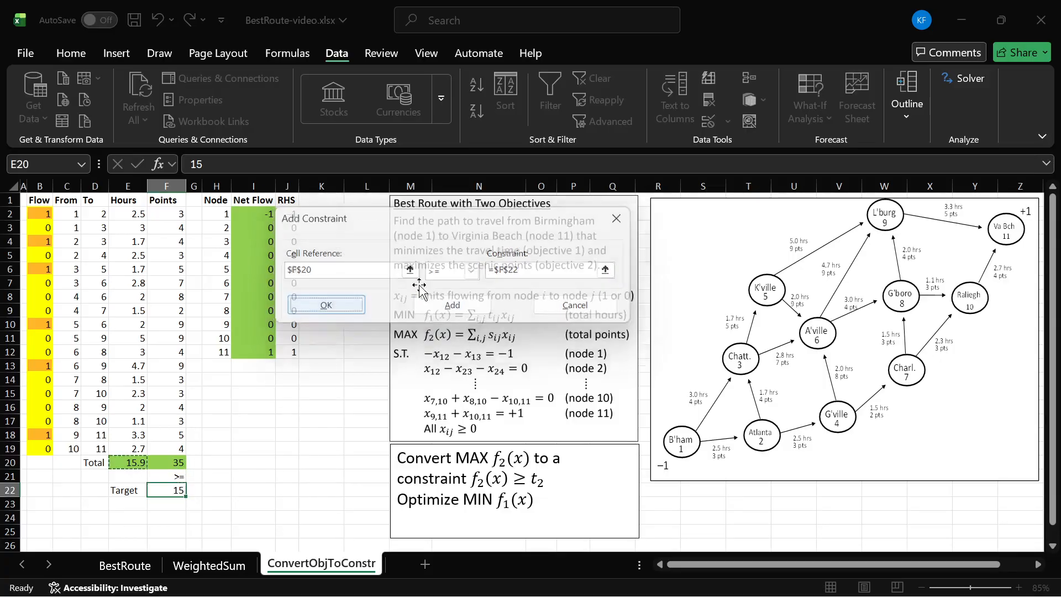
# - Solve the model with the target constraint and keep the Solver solution
pyautogui.moveTo(403, 33); pyautogui.dragTo(489, 41)
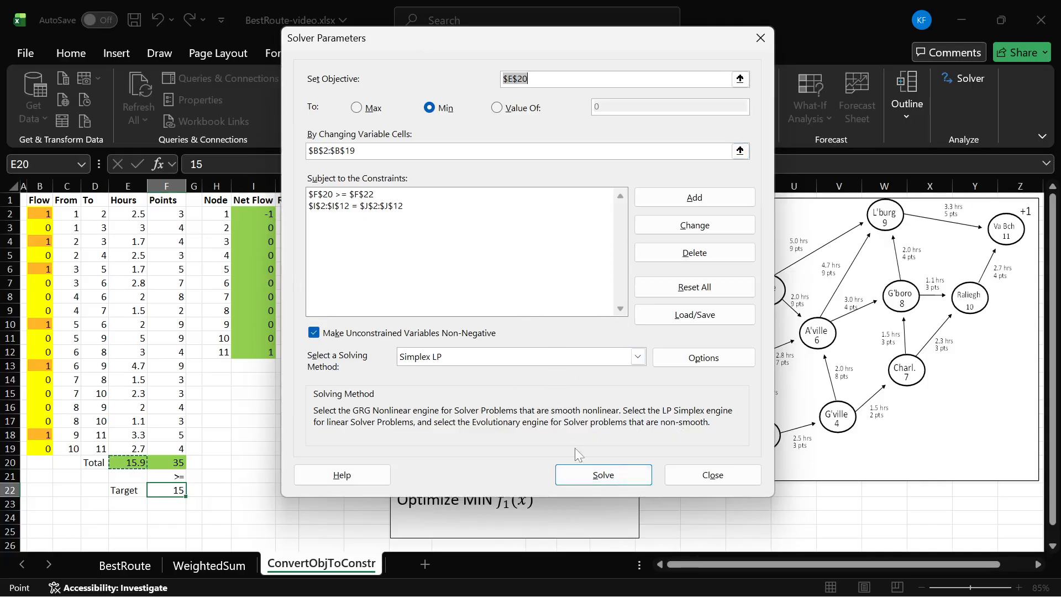
pyautogui.click(595, 476)
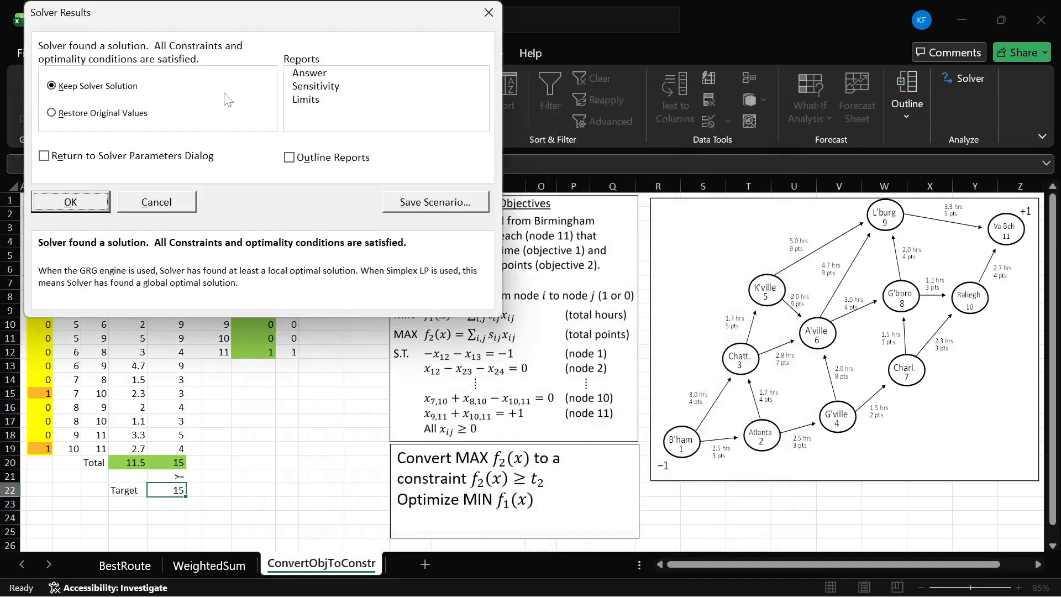
pyautogui.moveTo(224, 15); pyautogui.dragTo(540, 78)
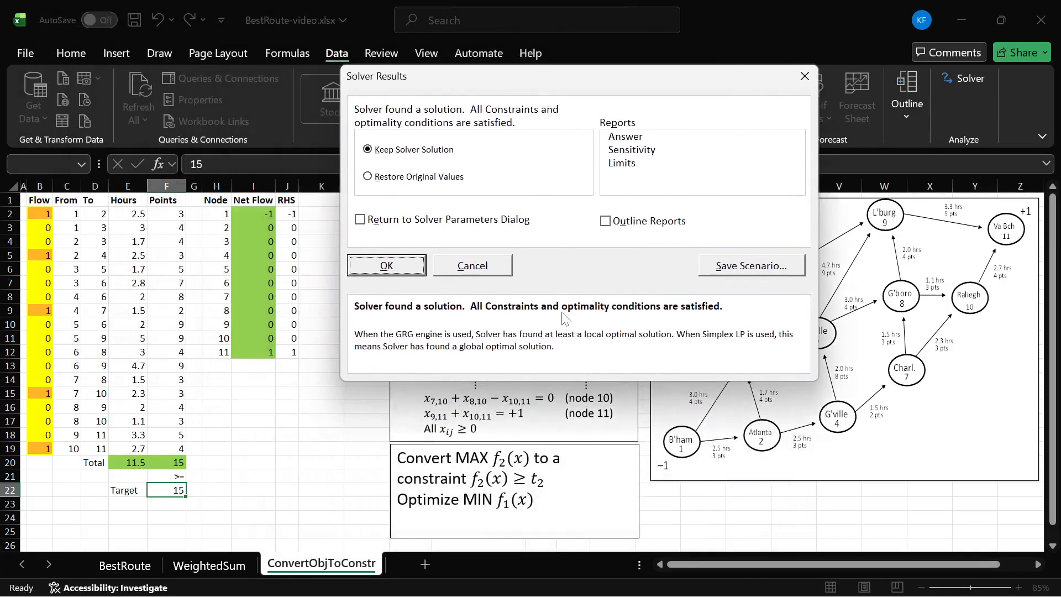
pyautogui.click(386, 265)
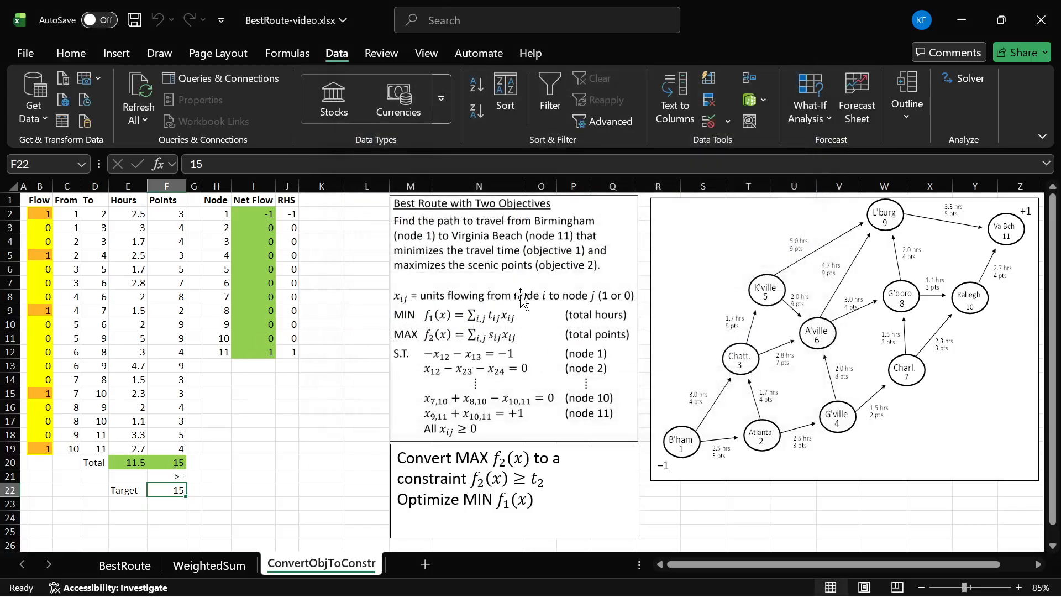
# - Move the problem description below the network diagram and the constraint-conversion note over the diagram's lower-right corner, uncovering the chart and solution table
pyautogui.moveTo(496, 243); pyautogui.dragTo(759, 538)
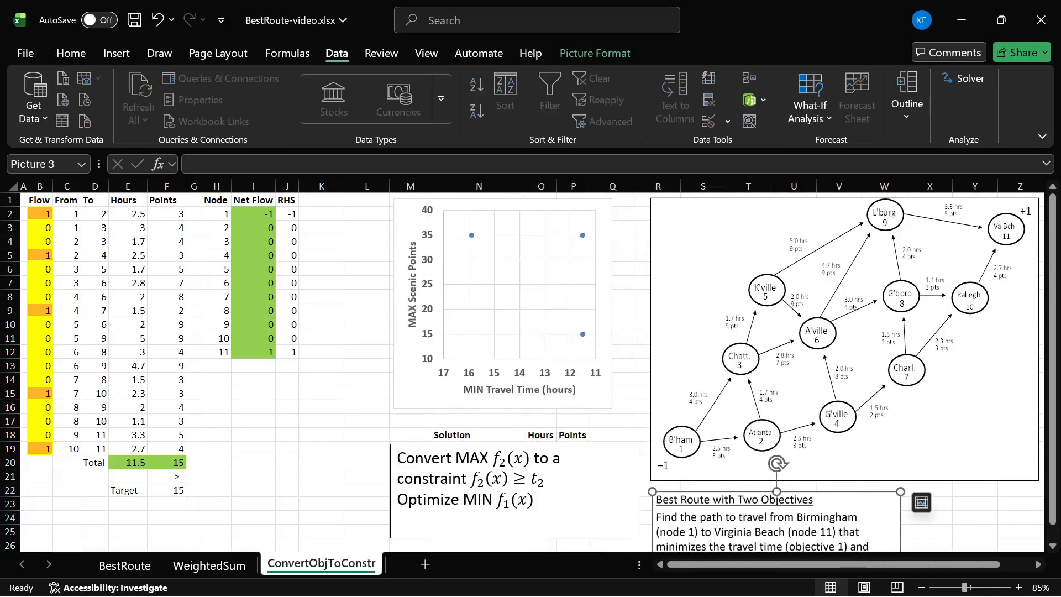
pyautogui.click(624, 444)
pyautogui.moveTo(639, 442); pyautogui.dragTo(1027, 442)
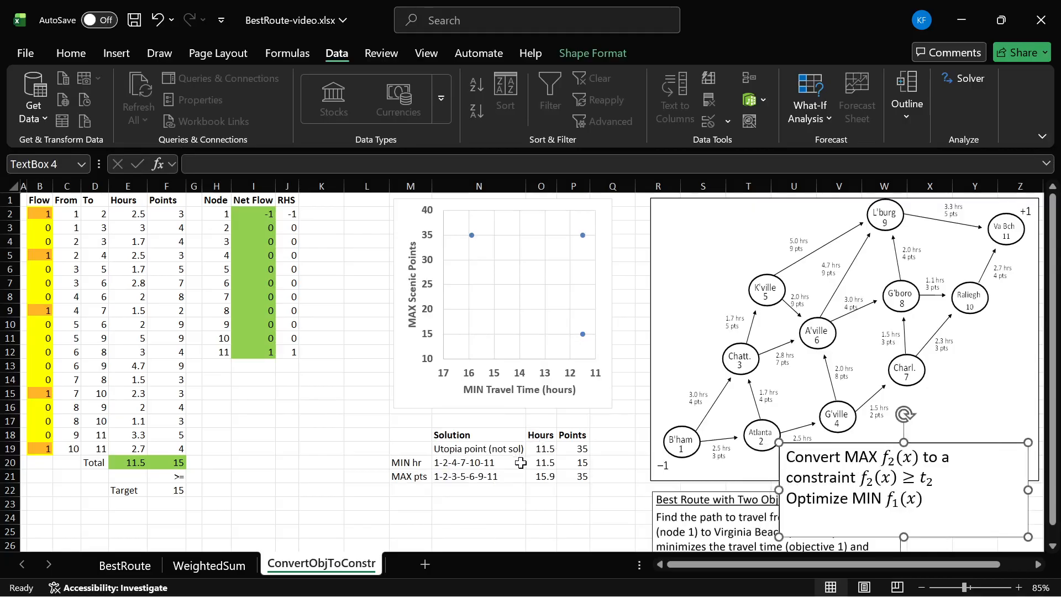
# - Compare the MIN hr row of the solution table with the model's points total and target
pyautogui.moveTo(579, 463); pyautogui.dragTo(407, 463)
pyautogui.click(404, 462)
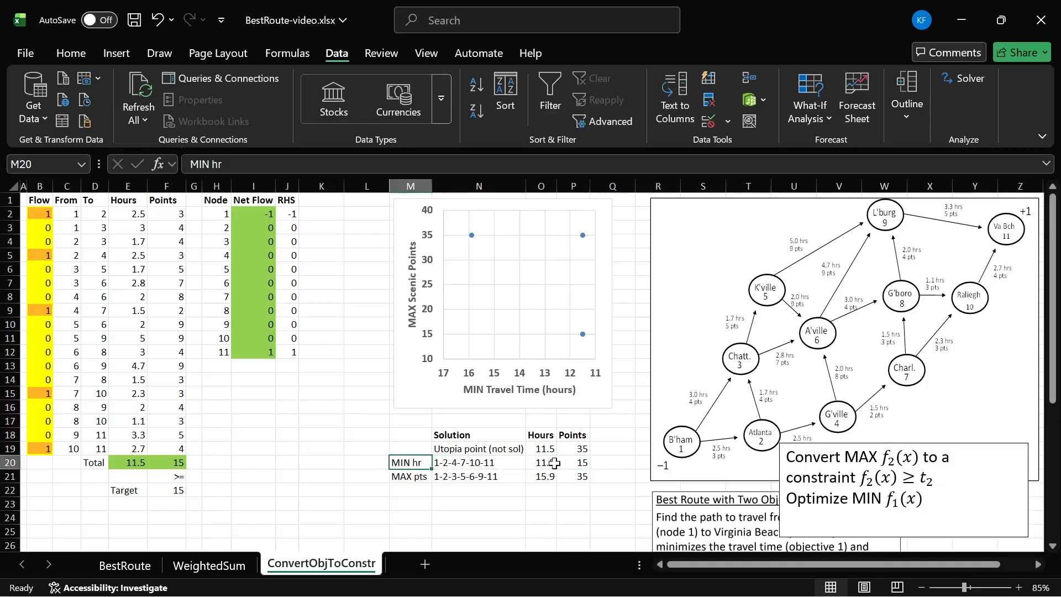
pyautogui.click(575, 463)
pyautogui.click(178, 462)
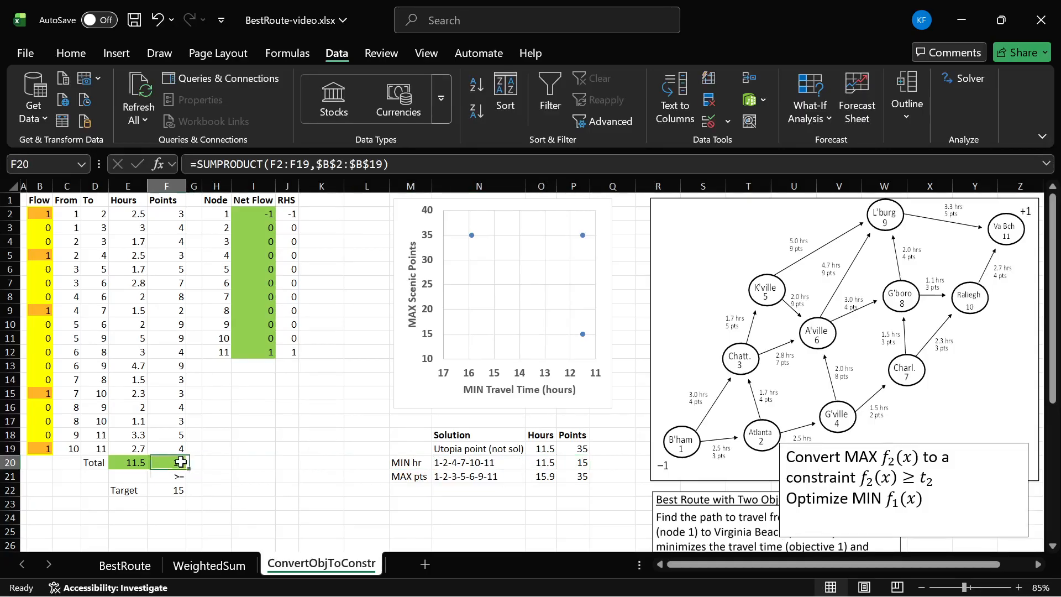
pyautogui.click(177, 488)
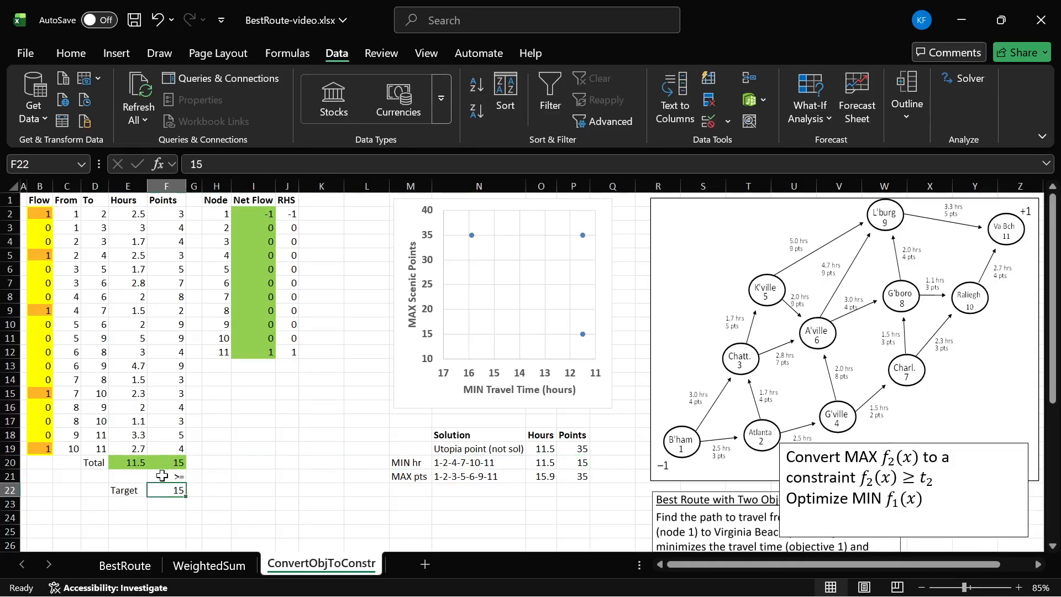
# - Shift the problem description slightly further down and the constraint-conversion note slightly right
pyautogui.moveTo(710, 500); pyautogui.dragTo(705, 533)
pyautogui.moveTo(876, 443); pyautogui.dragTo(884, 442)
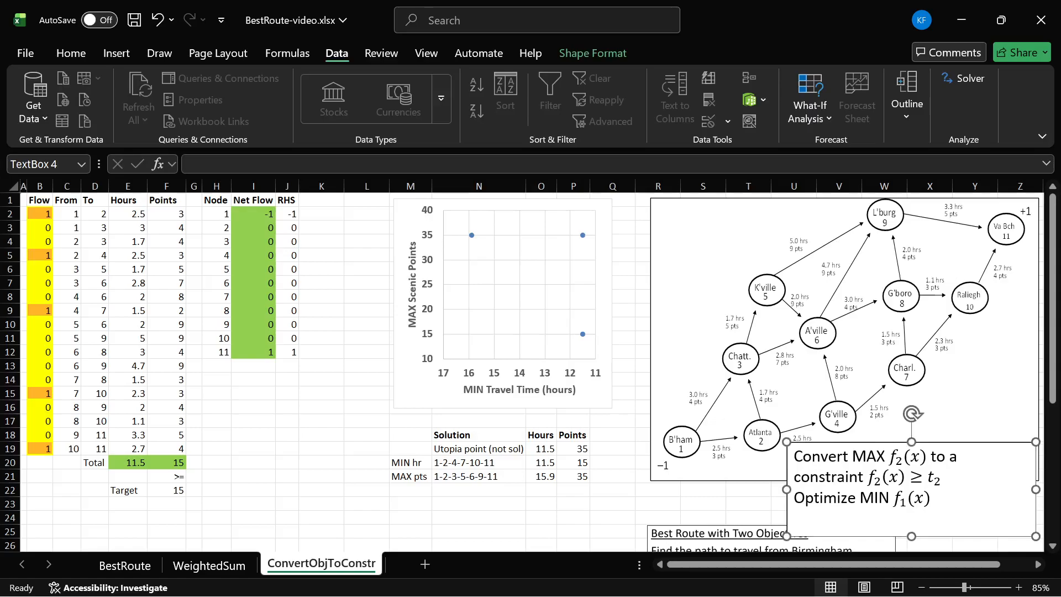
# - Set the points target in cell F22 to 16
pyautogui.click(176, 463)
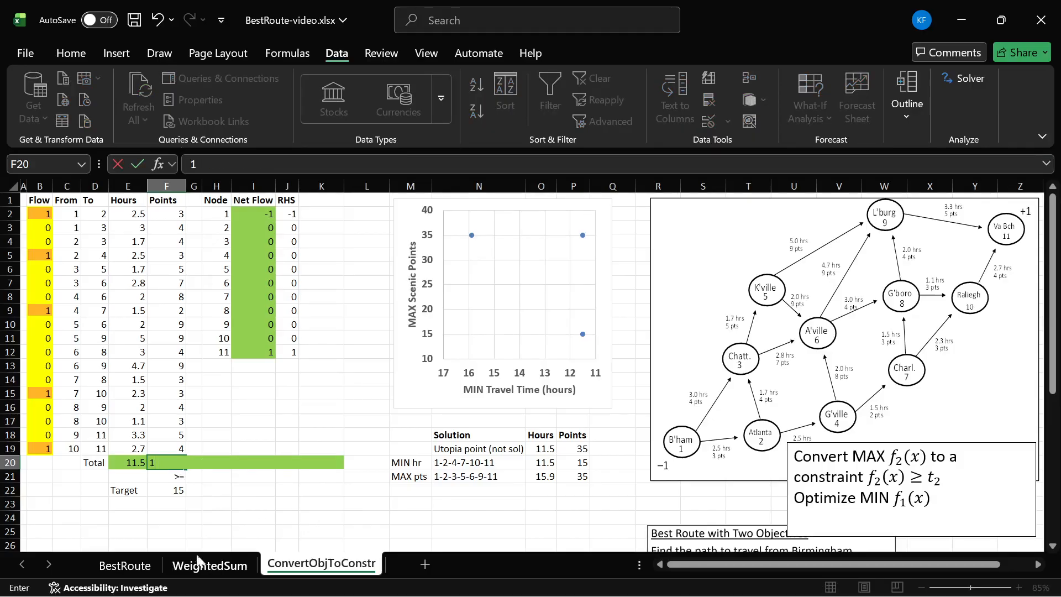
pyautogui.click(172, 490)
pyautogui.write('16')
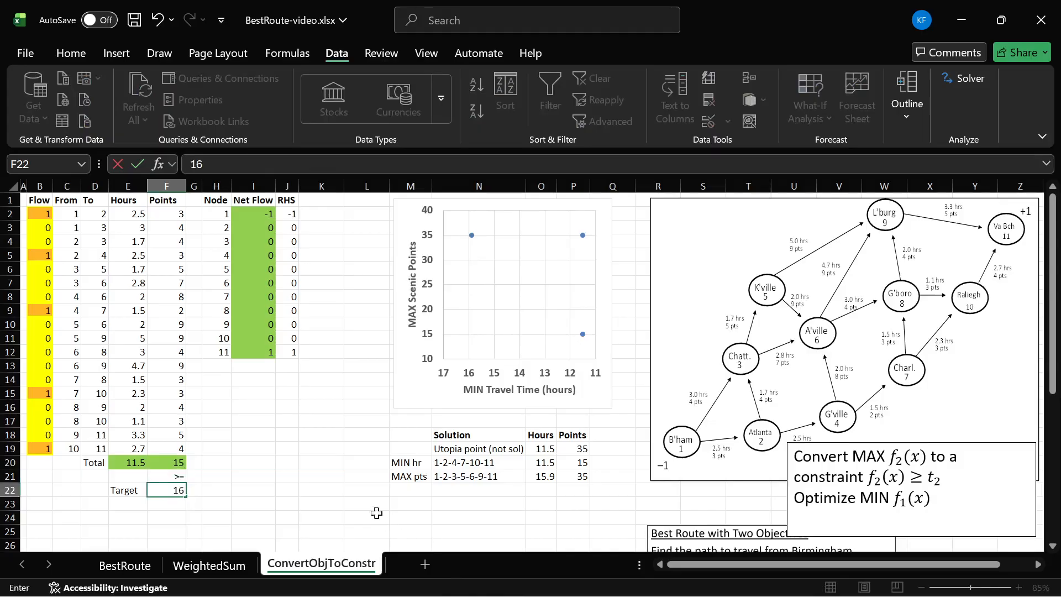
pyautogui.press('Return')
# - Review the individual arc values in the Points column against the target in F22
pyautogui.click(169, 484)
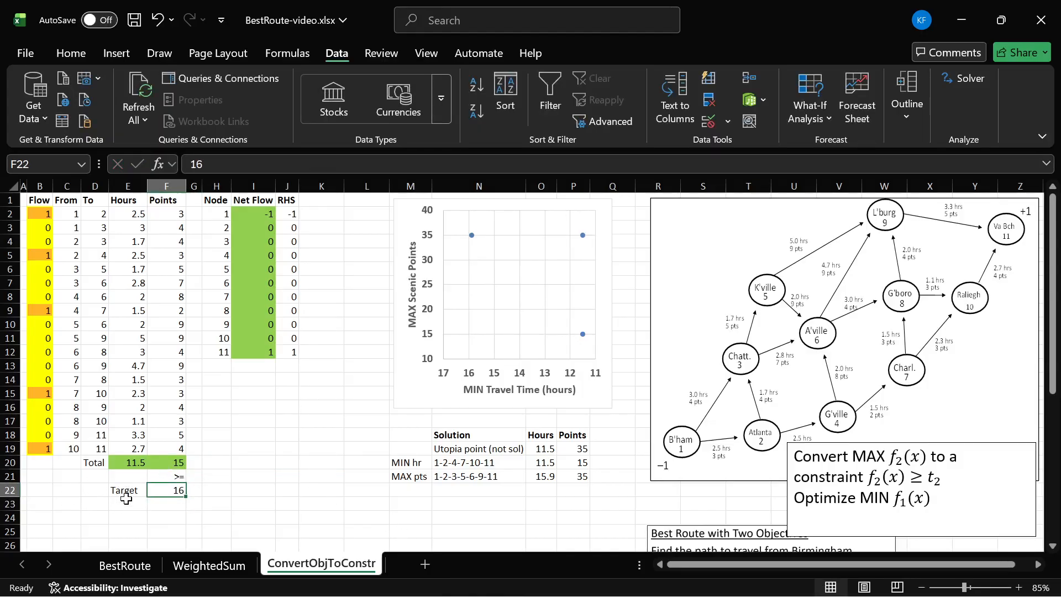
pyautogui.moveTo(174, 232); pyautogui.dragTo(142, 435)
pyautogui.click(171, 479)
pyautogui.click(180, 488)
pyautogui.moveTo(165, 213); pyautogui.dragTo(160, 437)
pyautogui.click(157, 448)
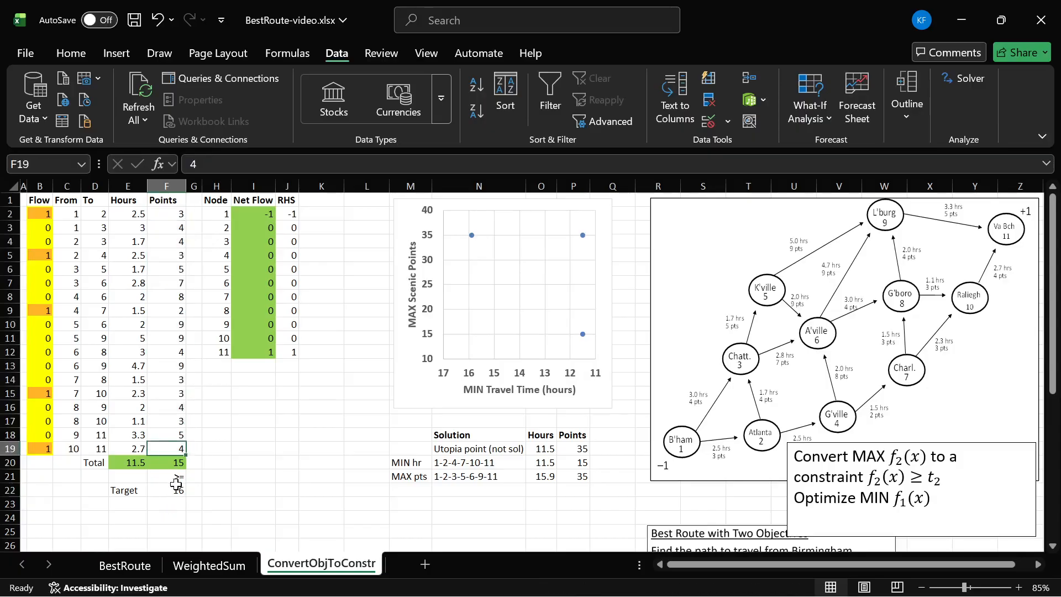
# - Re-solve the model with the points target of 16 and keep the Solver solution
pyautogui.click(958, 76)
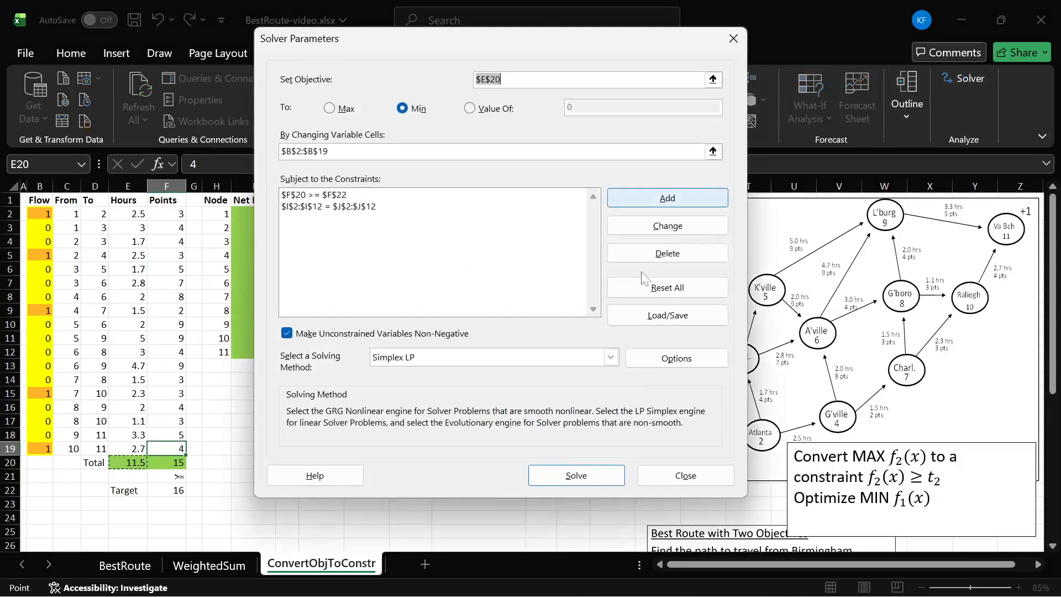
pyautogui.click(585, 479)
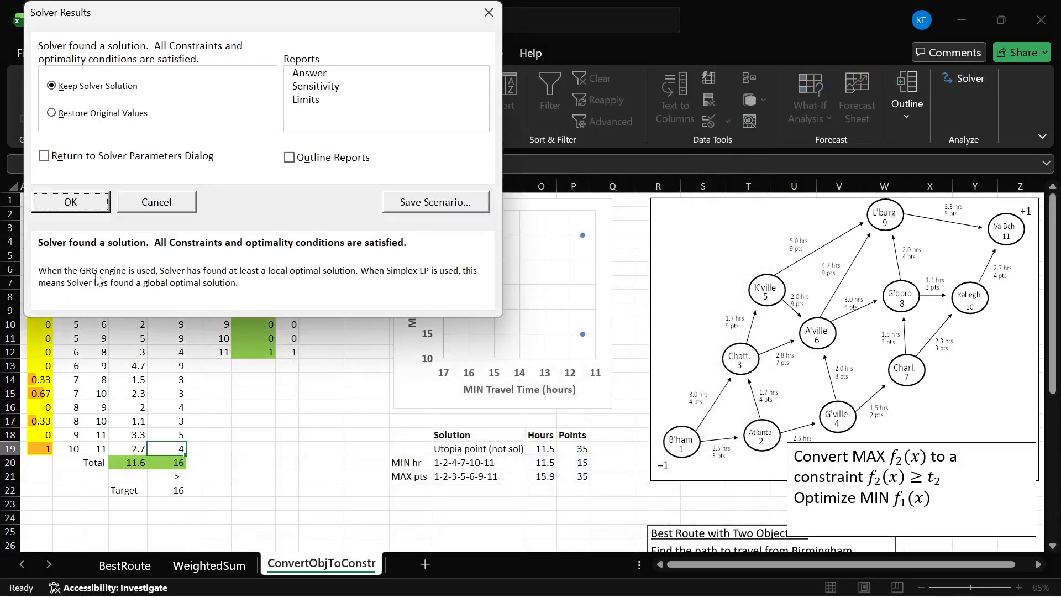
pyautogui.moveTo(152, 28); pyautogui.dragTo(241, 59)
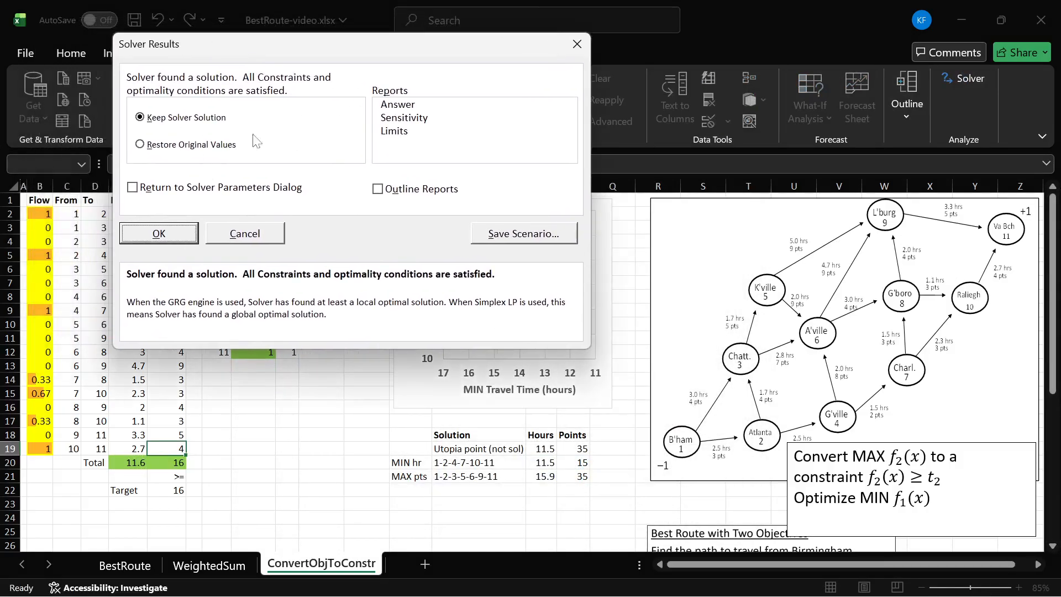
pyautogui.click(169, 234)
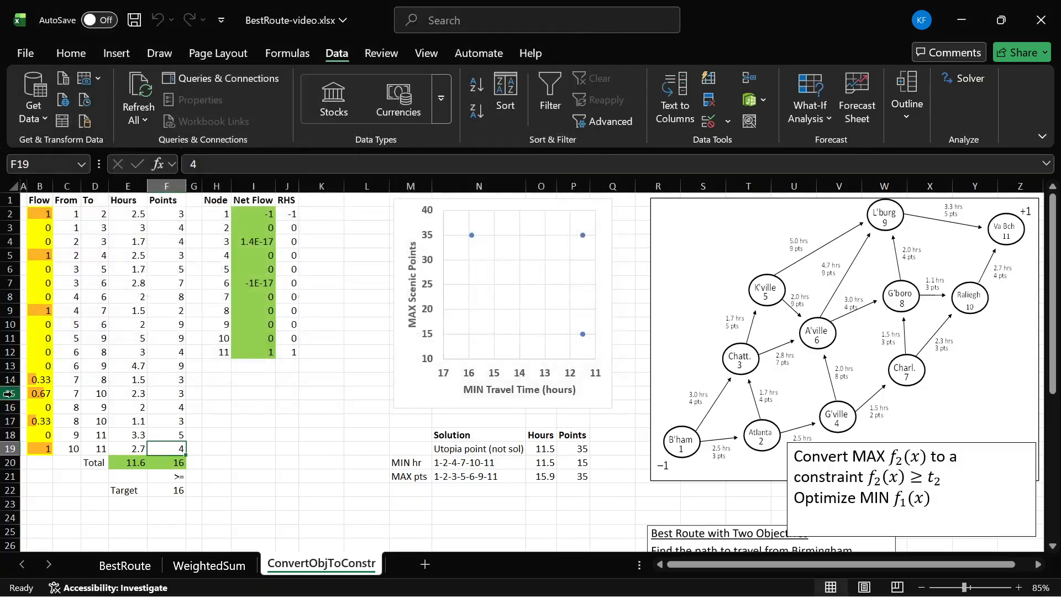
# - Examine the Flow column for fractional values, especially on the arcs in rows 14 to 17
pyautogui.moveTo(46, 242); pyautogui.dragTo(44, 444)
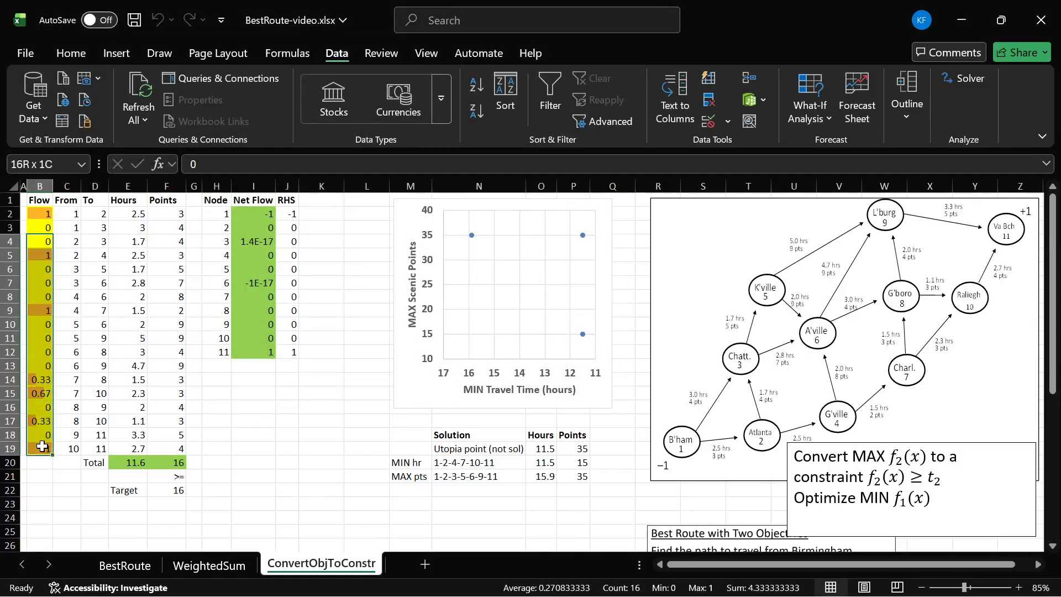
pyautogui.click(41, 421)
pyautogui.moveTo(41, 379); pyautogui.dragTo(42, 421)
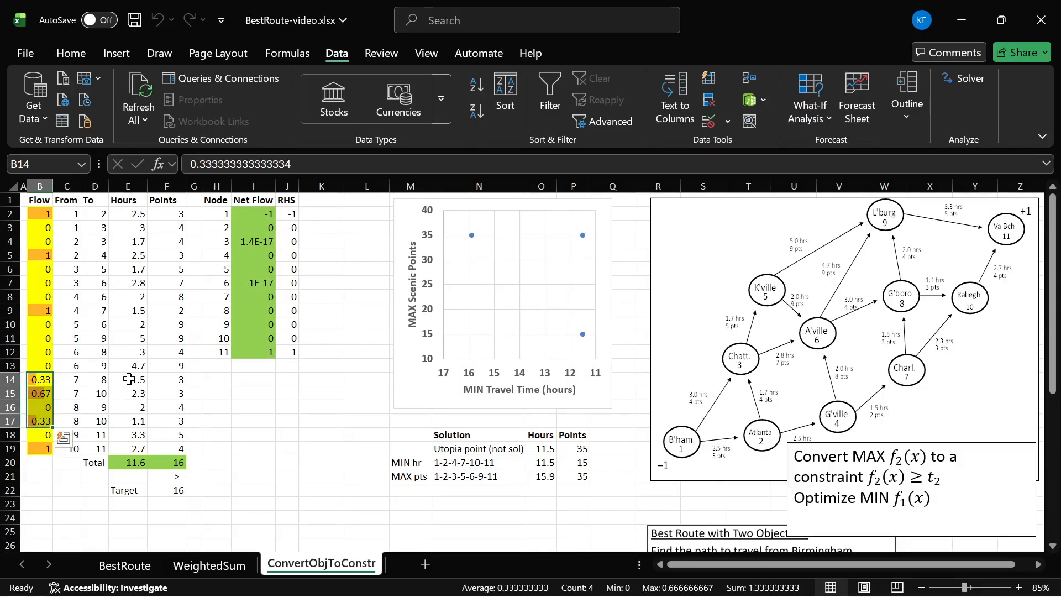
pyautogui.moveTo(41, 214); pyautogui.dragTo(44, 449)
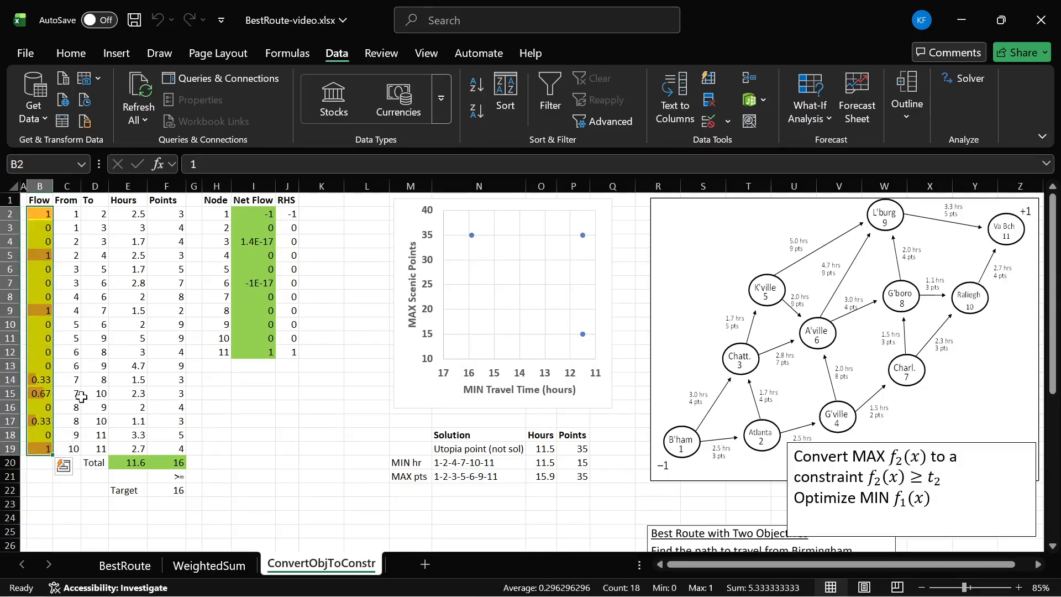
pyautogui.click(35, 380)
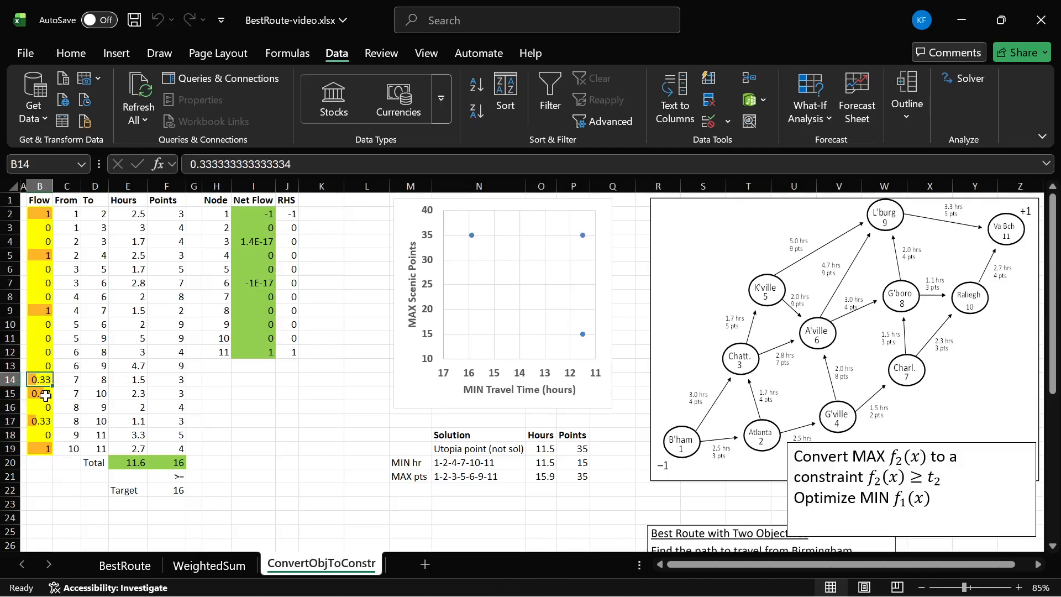
pyautogui.click(41, 395)
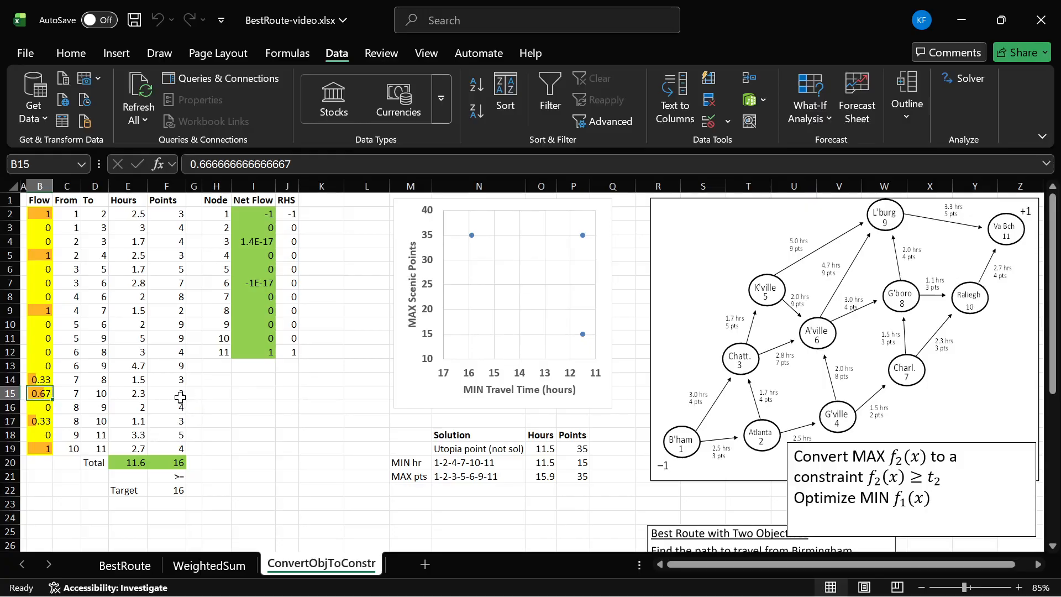
# - Check the points total against its target, the total hours in E20, and the flows in B14:B19
pyautogui.moveTo(173, 455); pyautogui.dragTo(177, 492)
pyautogui.click(176, 491)
pyautogui.click(122, 462)
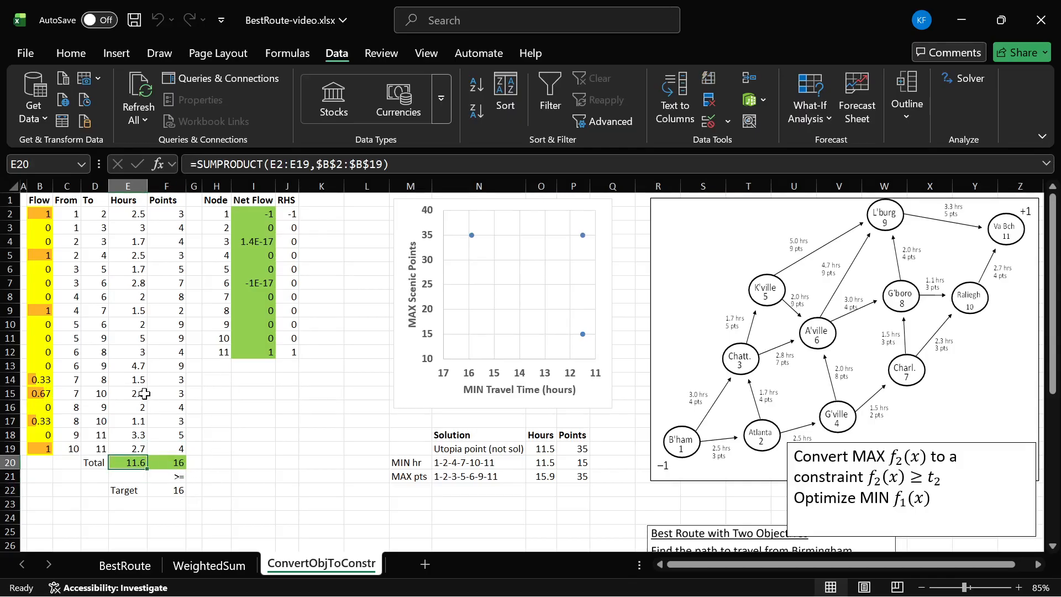
pyautogui.moveTo(52, 386); pyautogui.dragTo(50, 448)
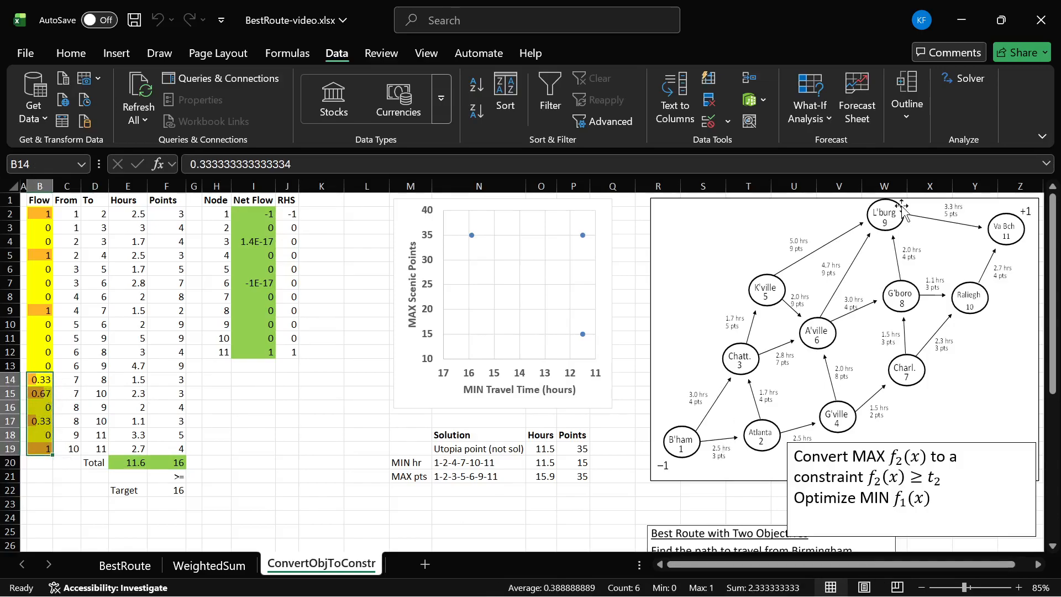
pyautogui.click(61, 365)
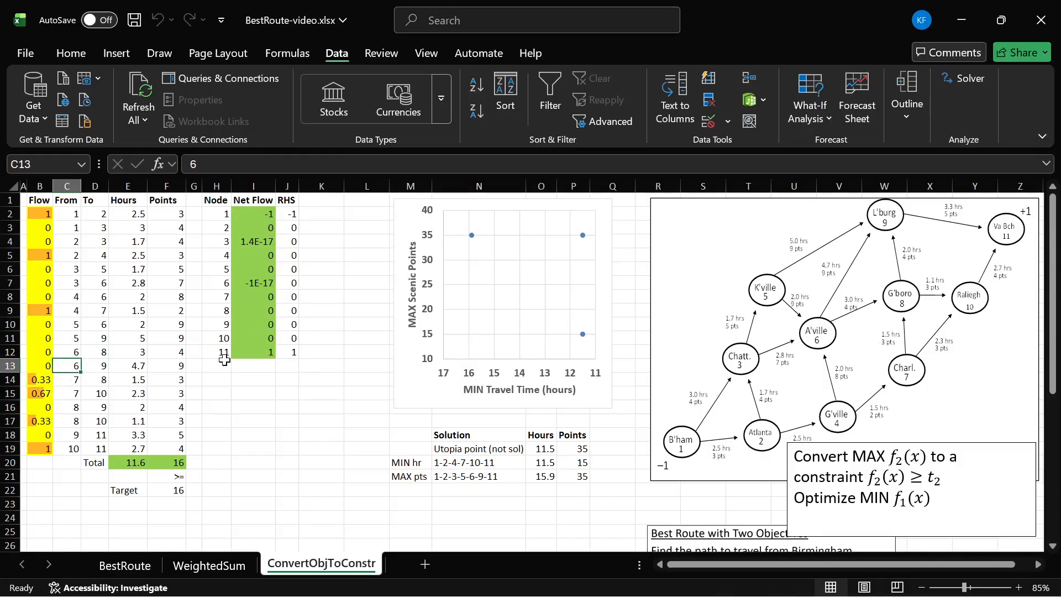
pyautogui.click(320, 379)
pyautogui.click(253, 392)
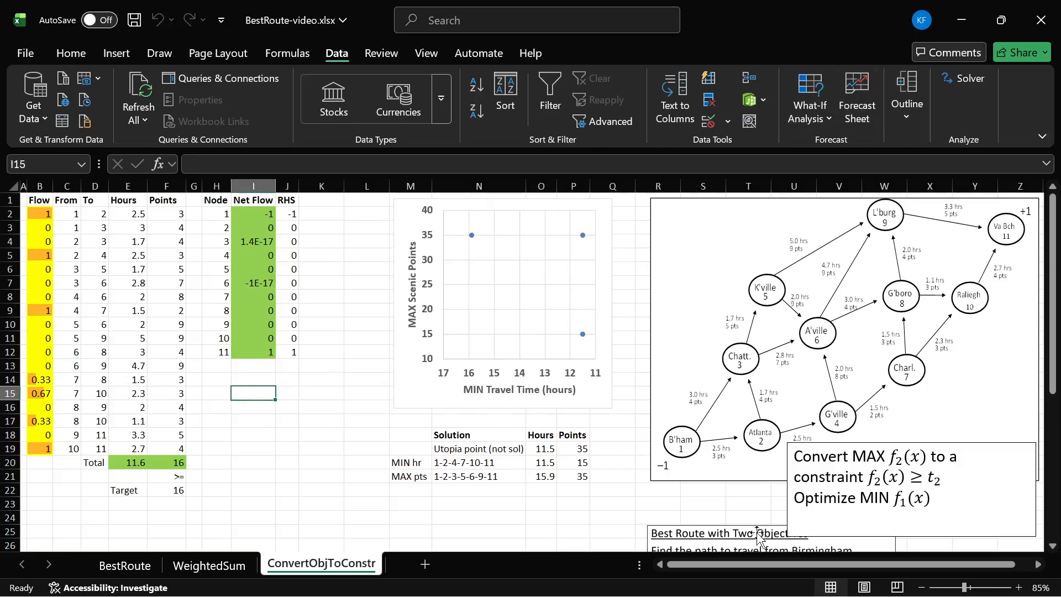
# - Move the problem description up over the network diagram so the whole formulation can be read
pyautogui.moveTo(759, 533); pyautogui.dragTo(746, 454)
pyautogui.moveTo(788, 241); pyautogui.dragTo(784, 210)
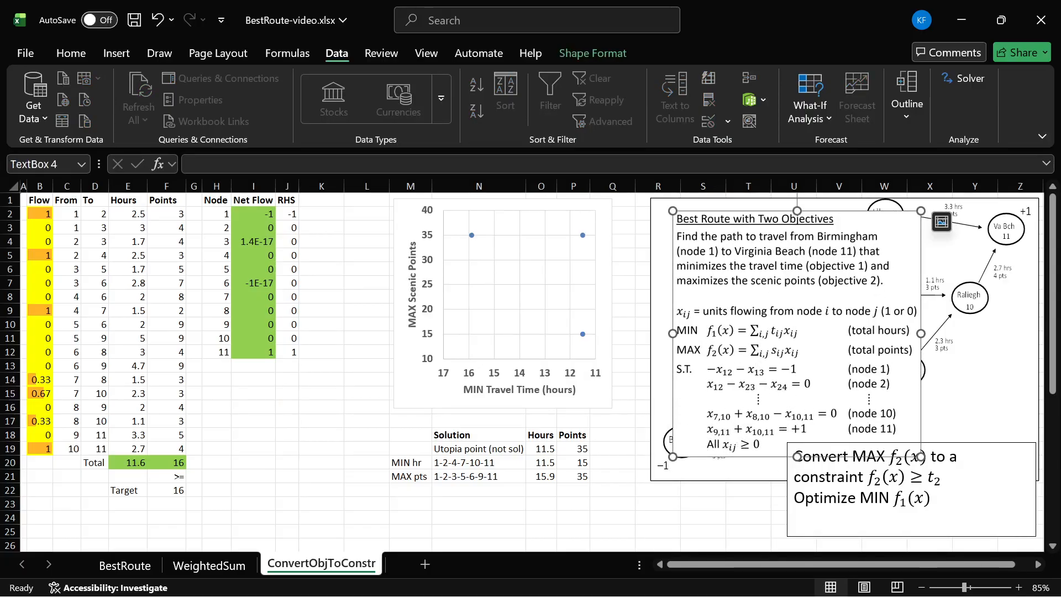
# - Highlight the f2(x) ≥ t2 constraint in the note and move the problem description back below the network diagram
pyautogui.click(976, 449)
pyautogui.moveTo(866, 476); pyautogui.dragTo(941, 478)
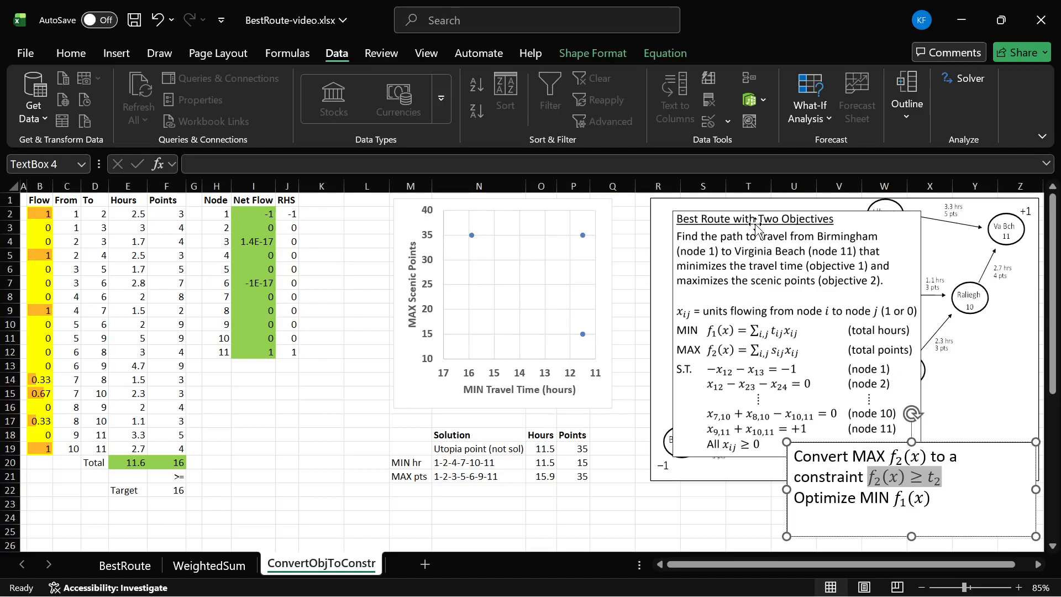
pyautogui.moveTo(756, 224); pyautogui.dragTo(753, 530)
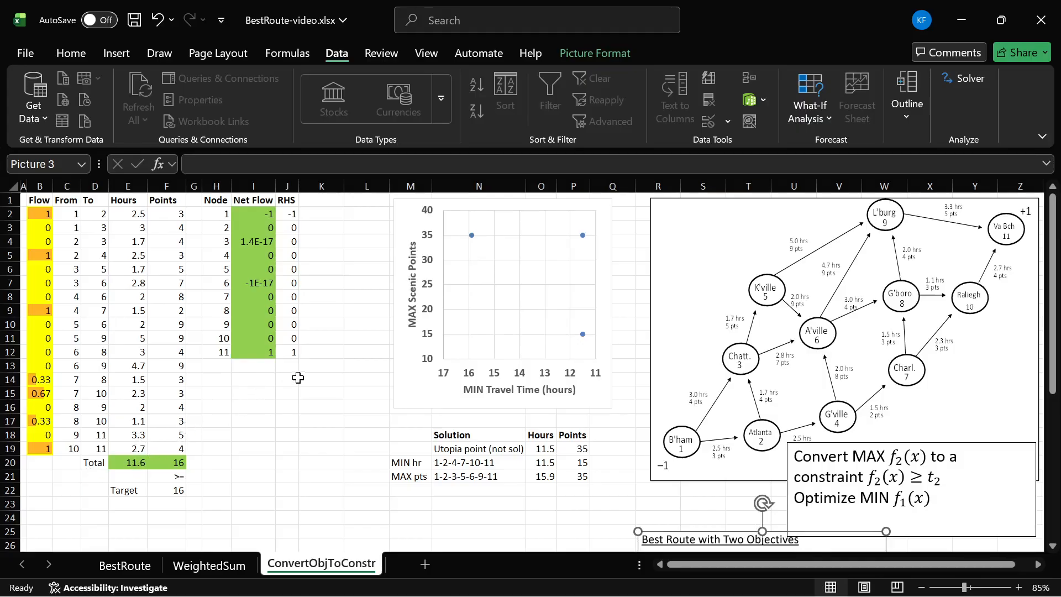
# - Add a Solver constraint that makes the flow cells B2:B18 binary
pyautogui.click(968, 78)
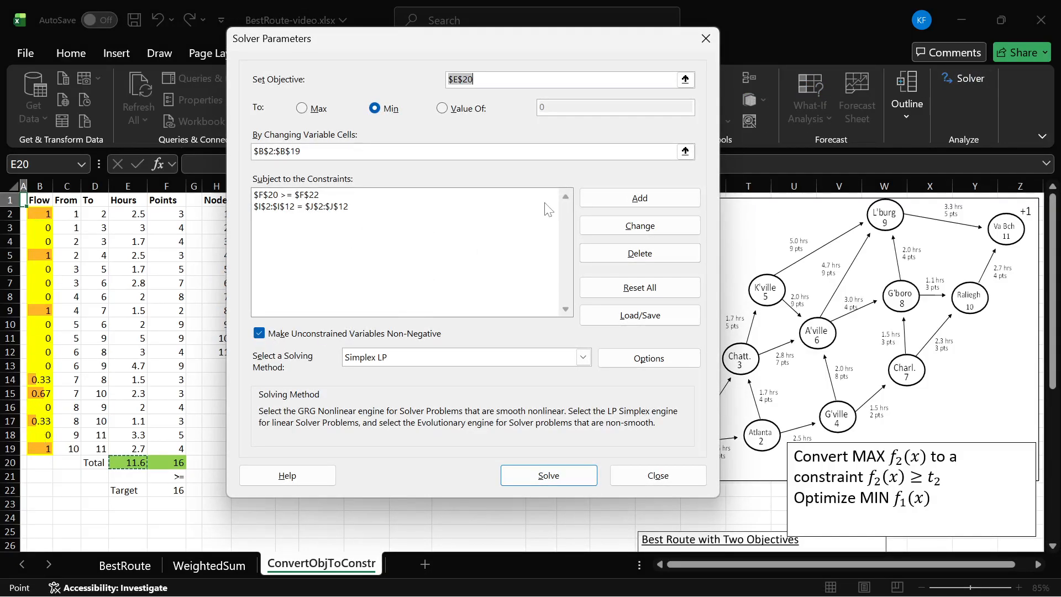
pyautogui.click(615, 202)
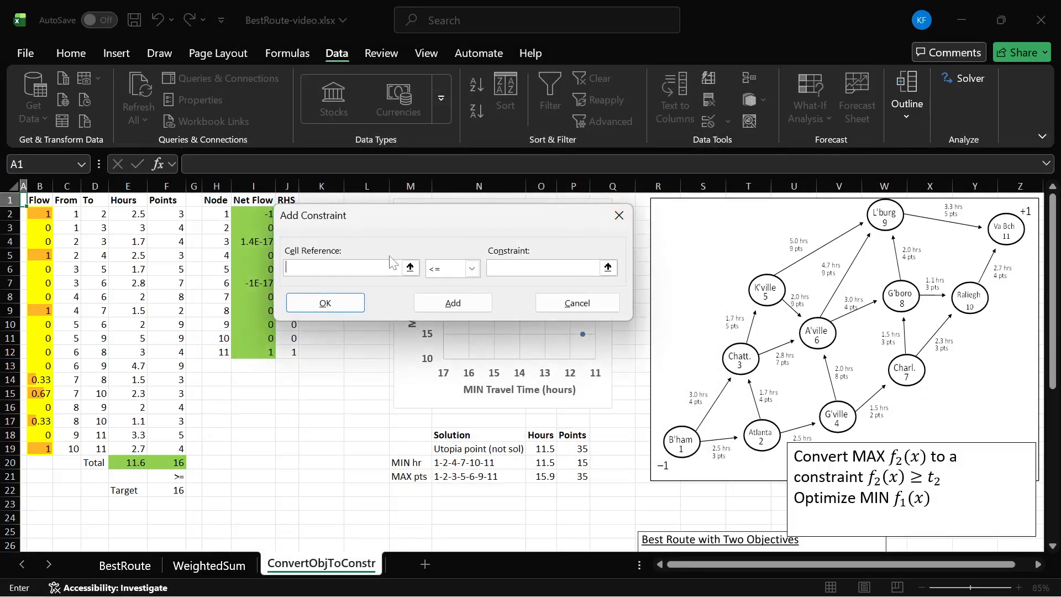
pyautogui.moveTo(40, 214); pyautogui.dragTo(43, 435)
pyautogui.click(471, 268)
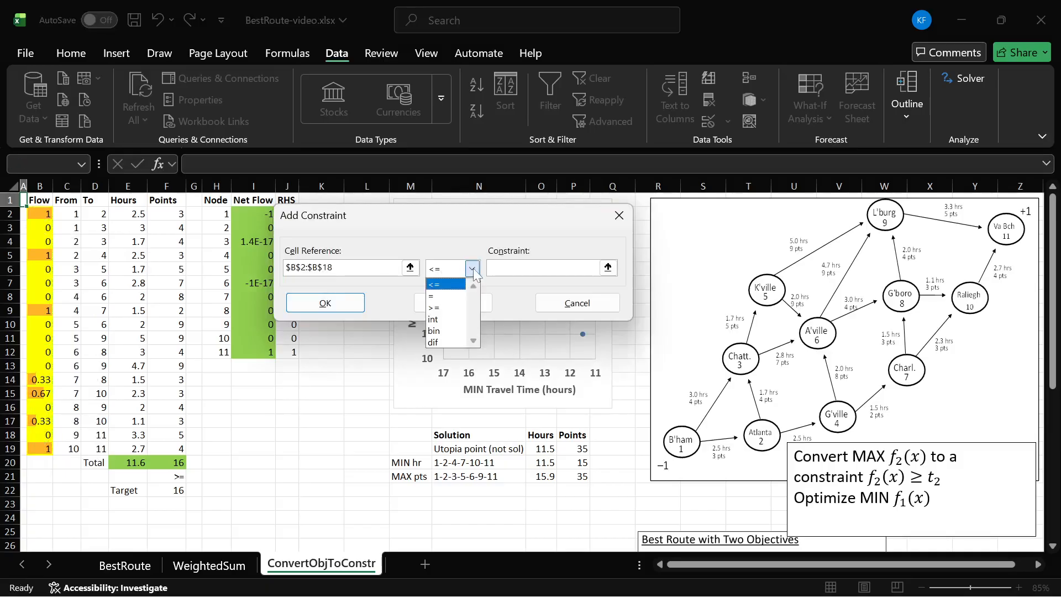
pyautogui.click(445, 336)
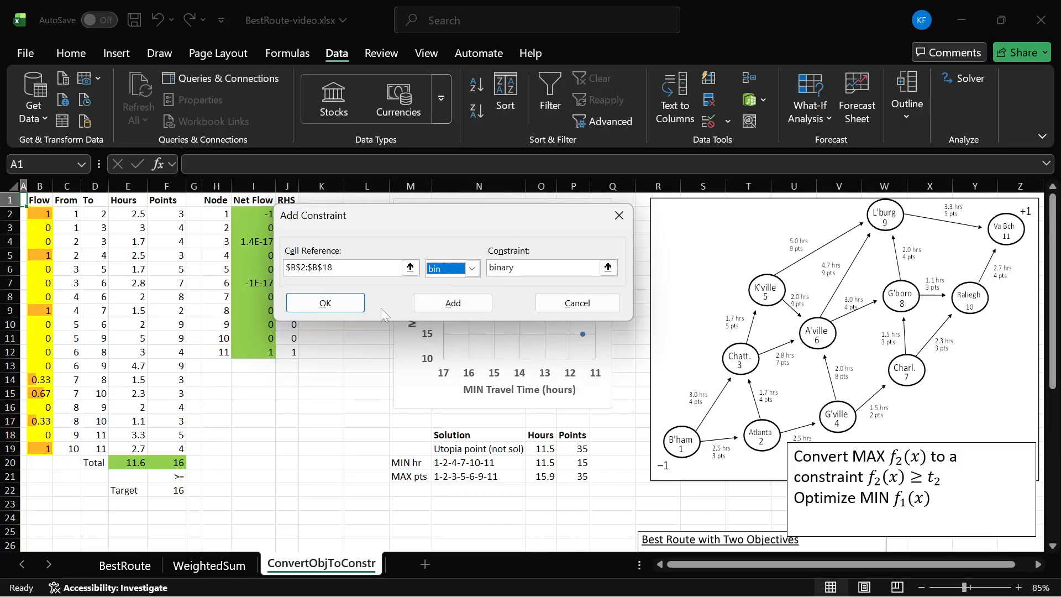
pyautogui.click(348, 303)
# - Check the integer optimality setting in the Solver options, solve the model with the binary constraint and keep the solution
pyautogui.moveTo(366, 45); pyautogui.dragTo(477, 45)
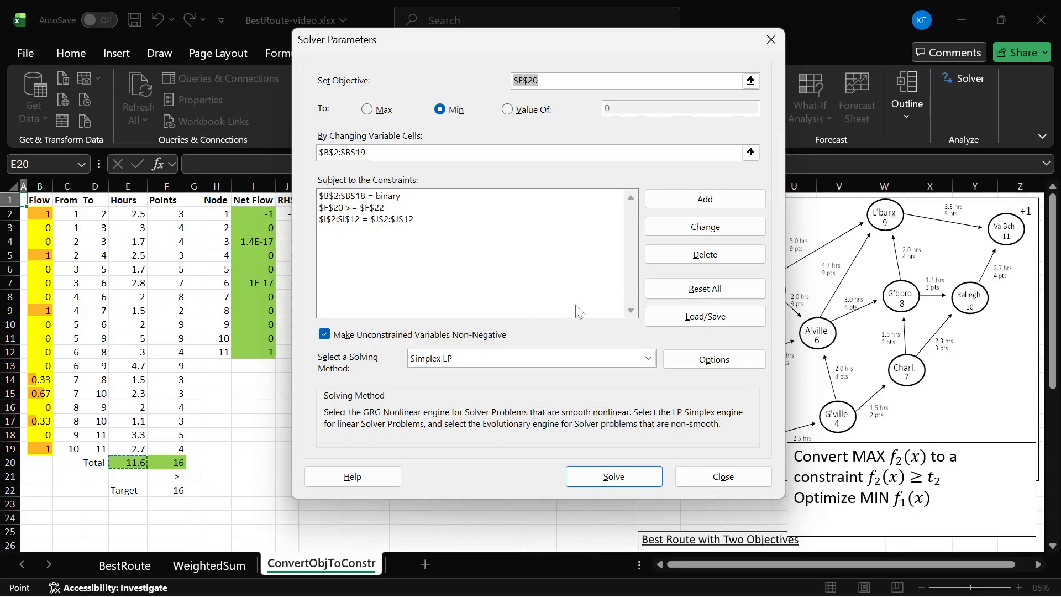
pyautogui.click(715, 360)
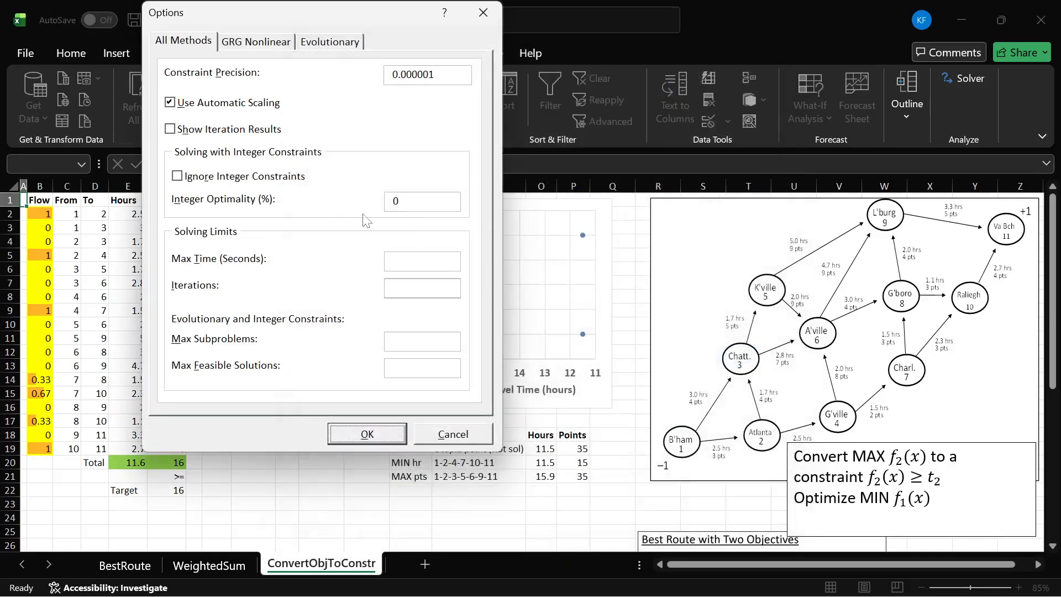
pyautogui.doubleClick(397, 202)
pyautogui.click(379, 432)
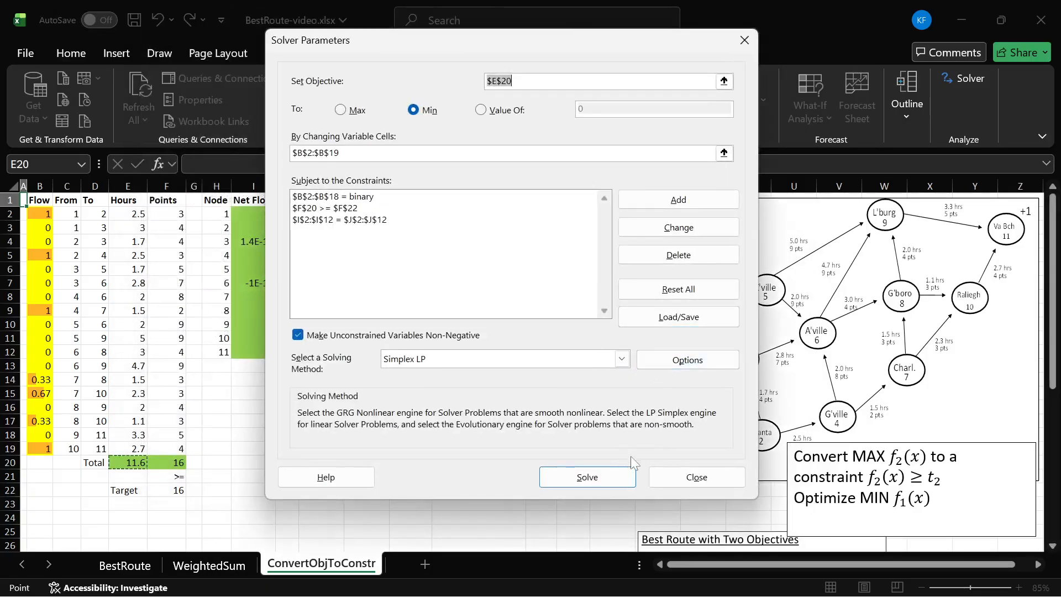
pyautogui.click(590, 479)
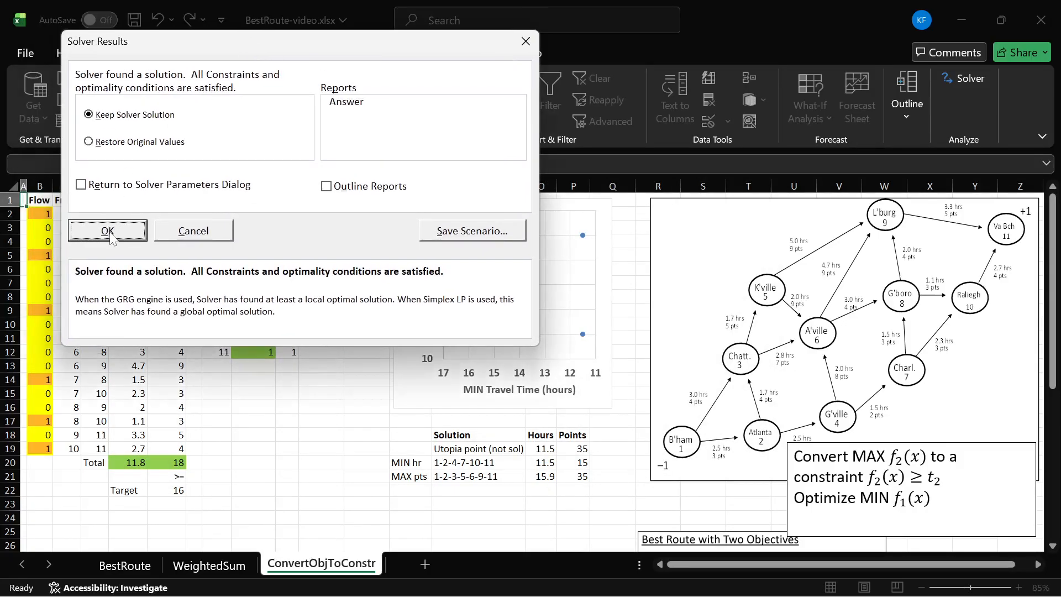
pyautogui.click(108, 231)
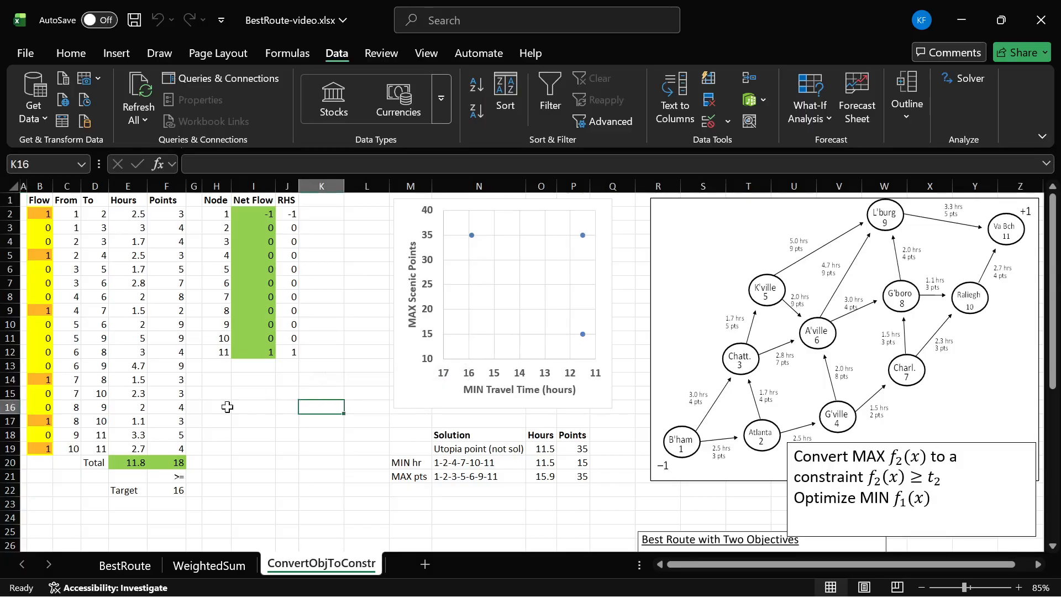
# - Copy the total hours and points from E20:F20 and paste them as values into O22:P22 of the solution table
pyautogui.moveTo(131, 461); pyautogui.dragTo(177, 458)
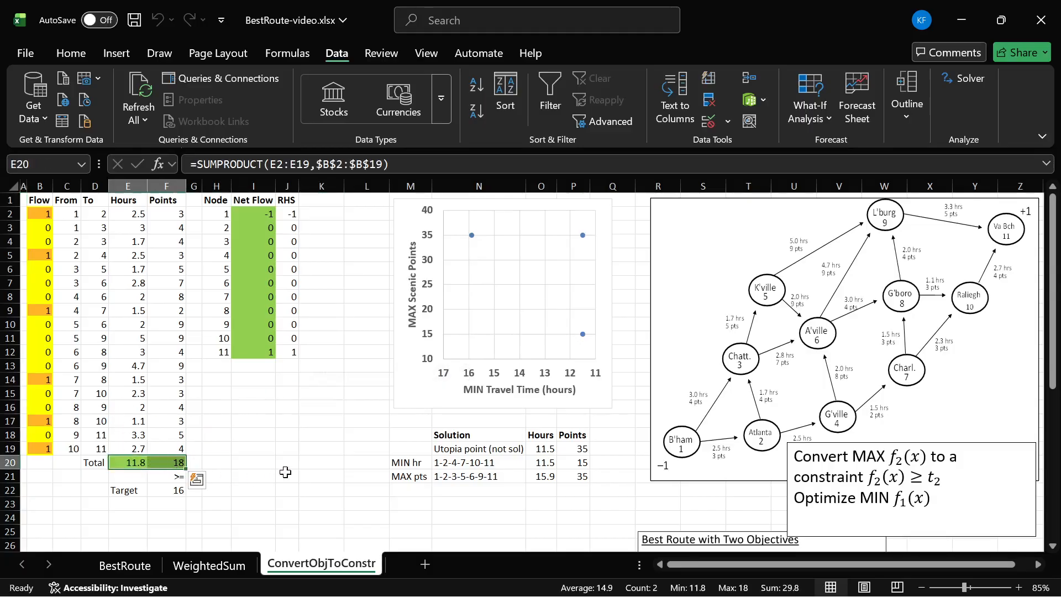
pyautogui.hotkey('ctrl', 'c')
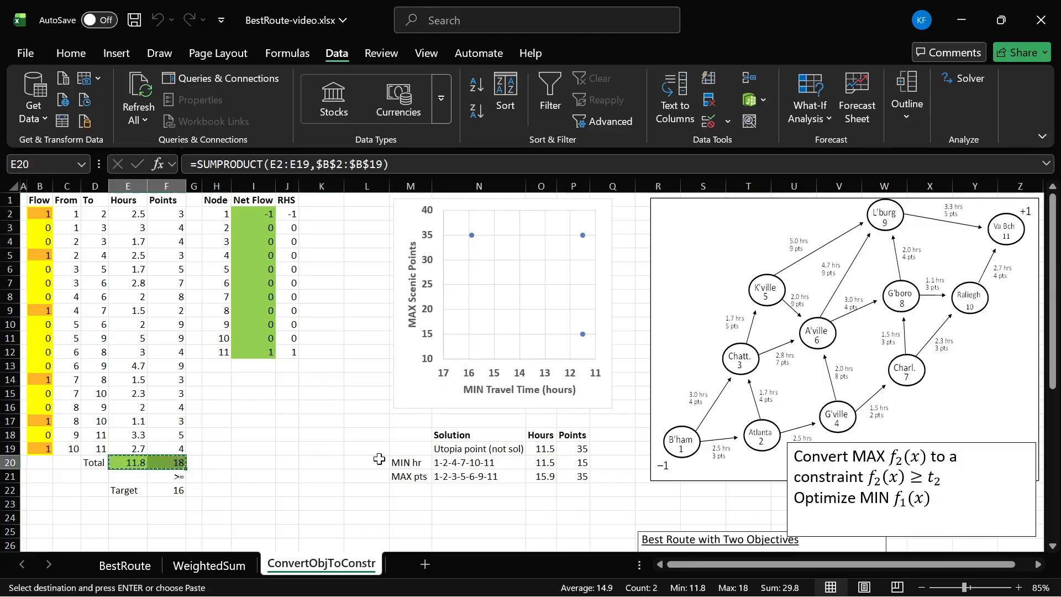
pyautogui.click(543, 490)
pyautogui.hotkey('ctrl', 'alt', 'v')
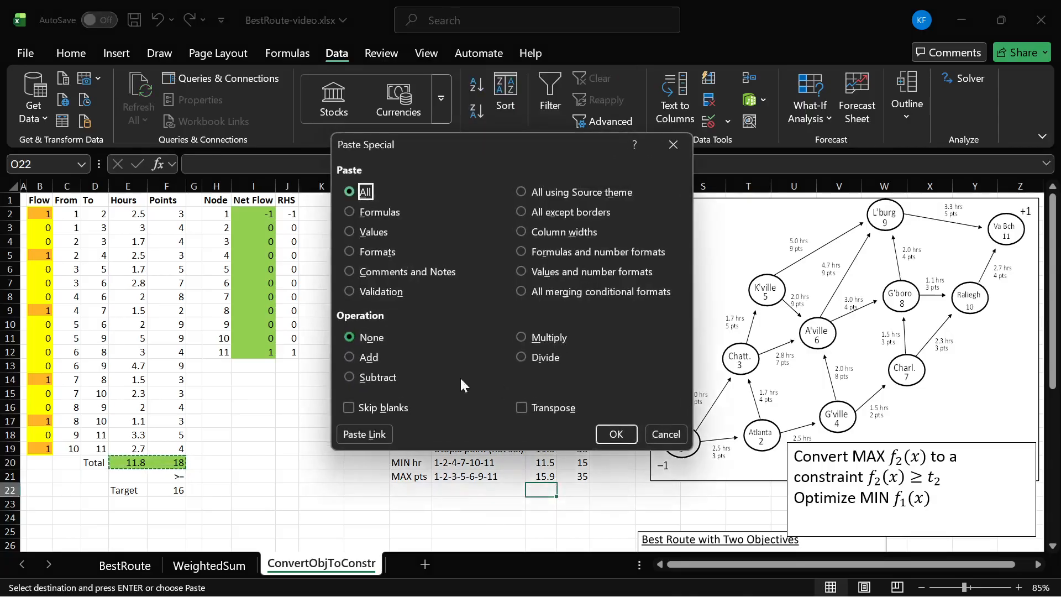
pyautogui.doubleClick(365, 231)
pyautogui.click(572, 504)
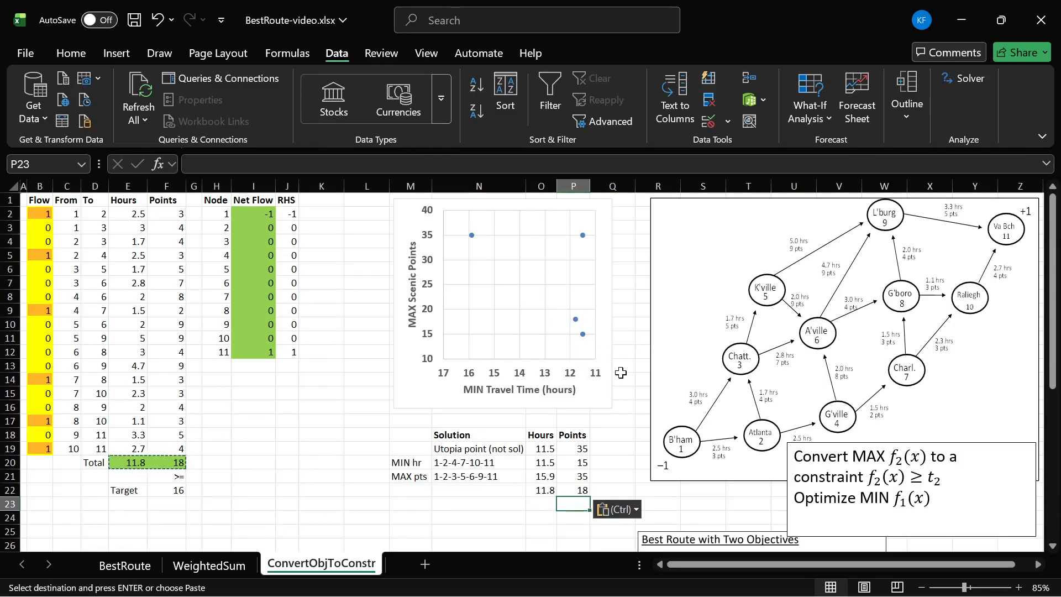
# - Enter the route 1-2-4-7-8-10-11 as the solution label in N22
pyautogui.click(470, 491)
pyautogui.write('1-2-4-7-8-10-11')
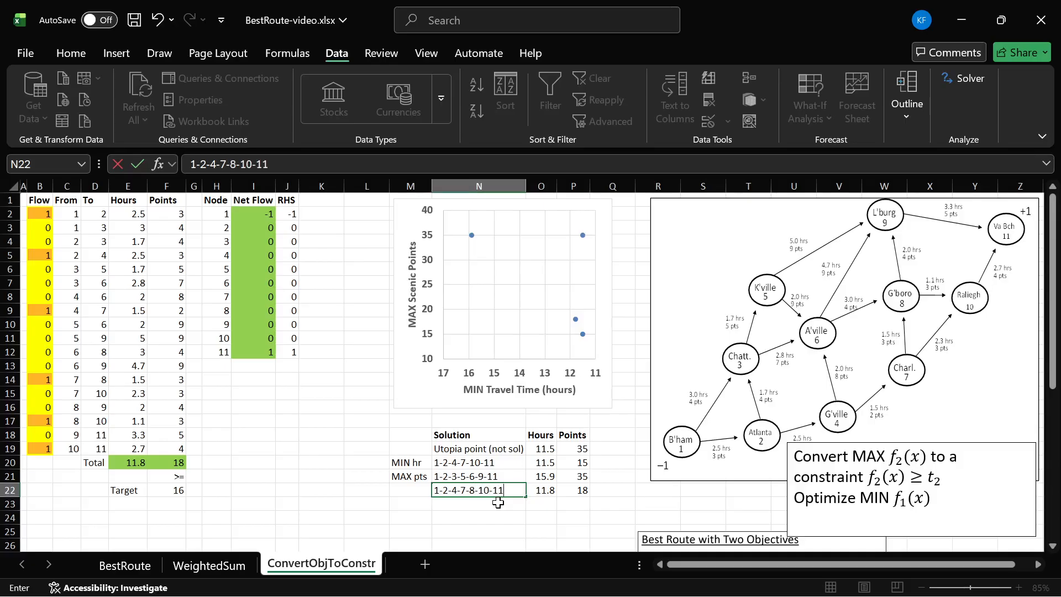
pyautogui.hotkey('ctrl', 'Return')
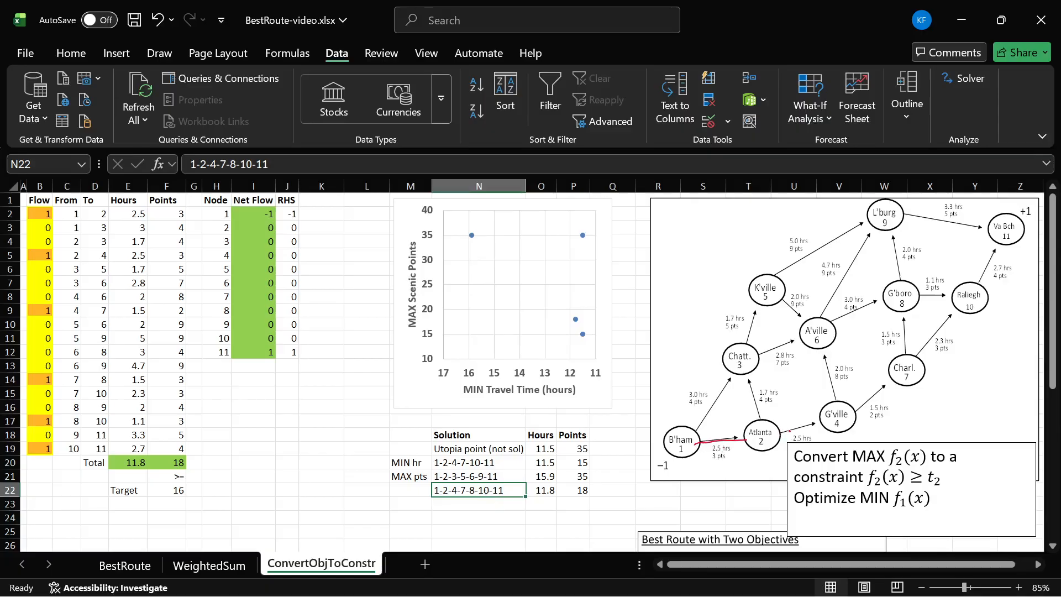
# - Trace the route 1-2-4-7-8-10-11 in red on the network diagram and clear the tracing
pyautogui.moveTo(849, 414)
pyautogui.mouseDown()
pyautogui.moveTo(906, 371)
pyautogui.moveTo(905, 302)
pyautogui.moveTo(1004, 243)
pyautogui.mouseUp()
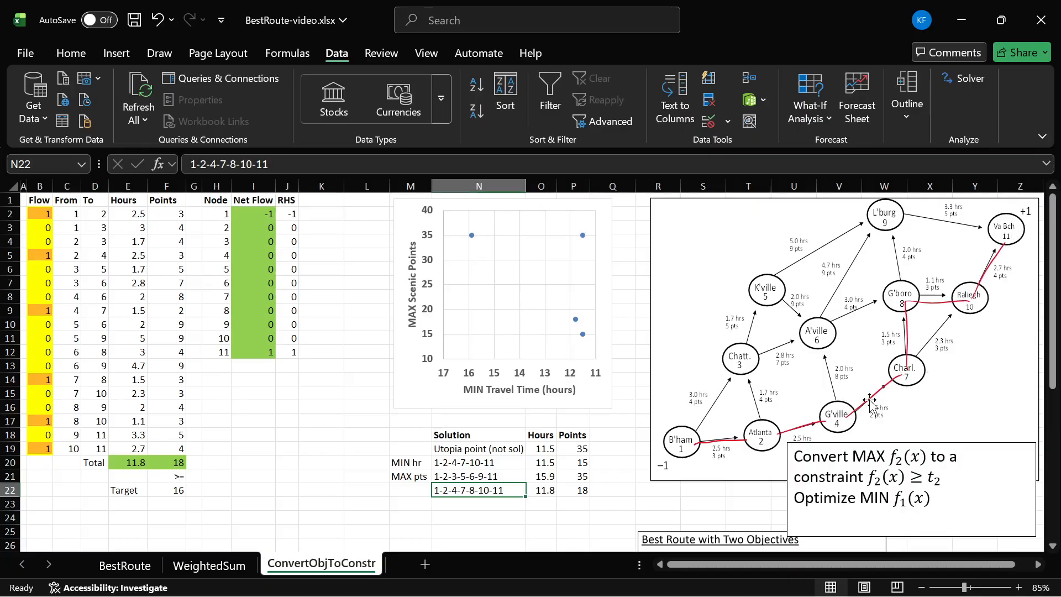
pyautogui.hotkey('ctrl', 'z')
pyautogui.hotkey('ctrl', 'z')
pyautogui.hotkey('ctrl', 'z')
pyautogui.hotkey('ctrl', 'z')
pyautogui.hotkey('ctrl', 'z')
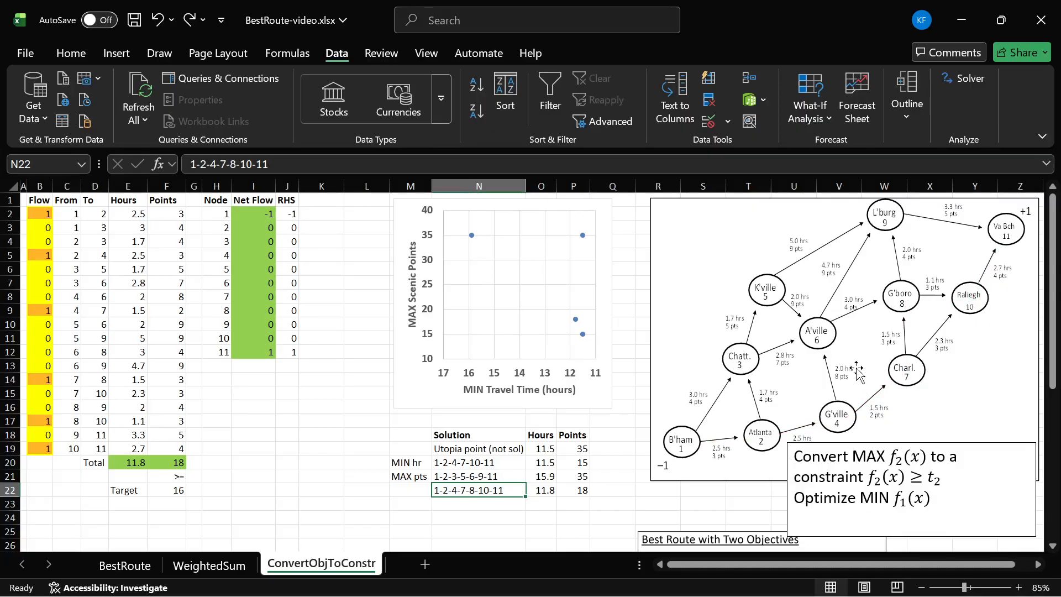
# - Compare the points total in F20 with its target and set the target in F22 to 17
pyautogui.click(168, 466)
pyautogui.click(172, 489)
pyautogui.click(171, 463)
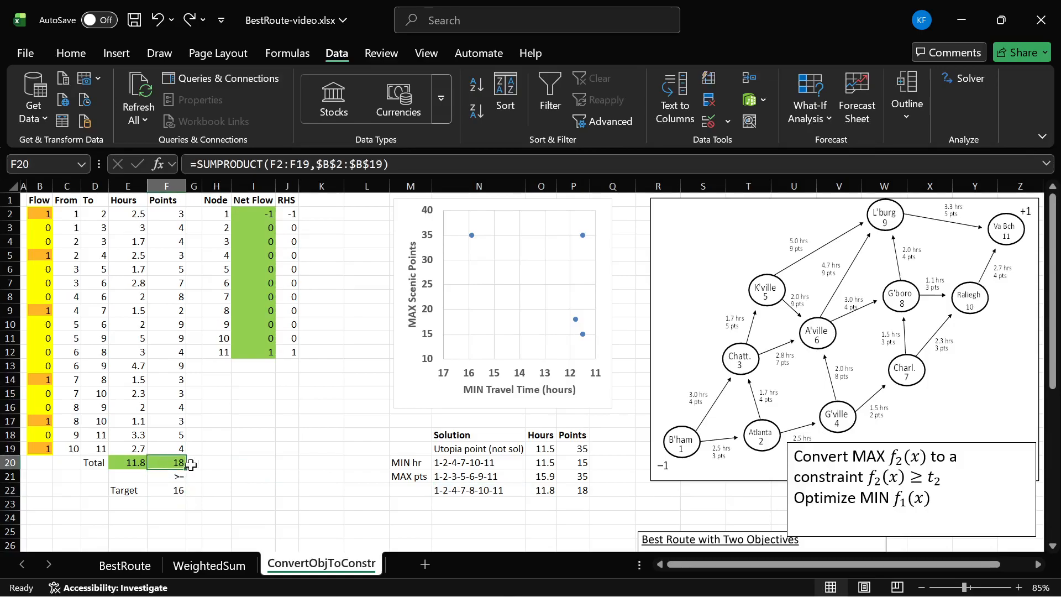
pyautogui.click(160, 494)
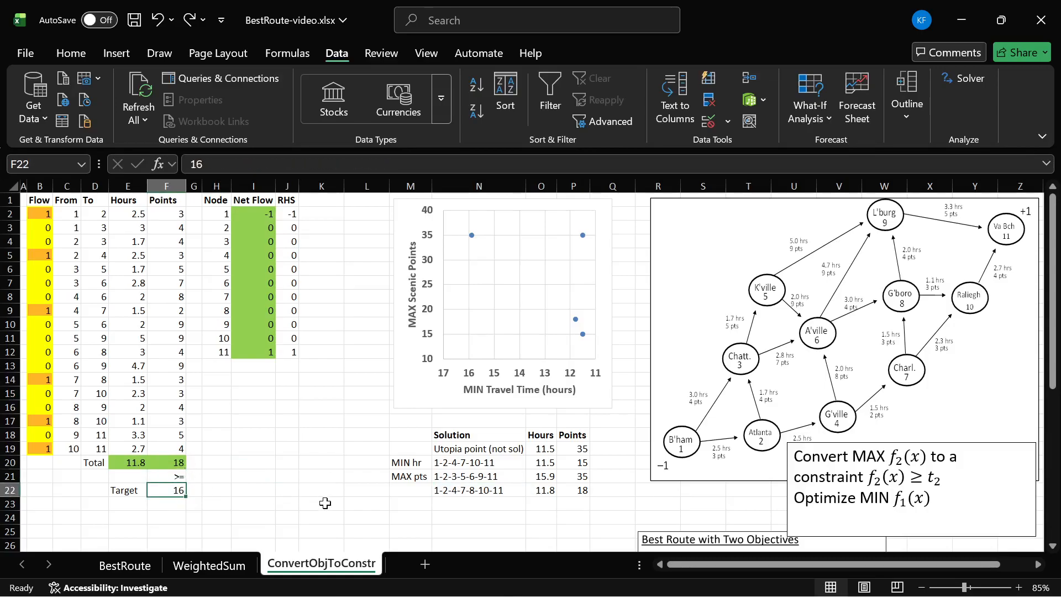
pyautogui.write('17')
pyautogui.press('Return')
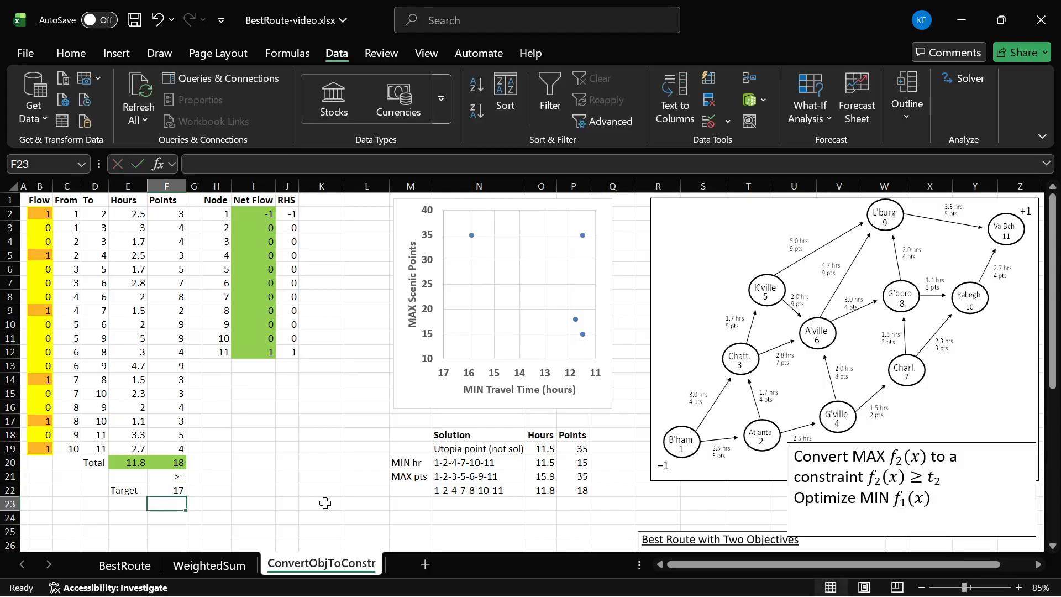
# - Recheck the points total against its target and set the target in F22 to 19
pyautogui.press('Up')
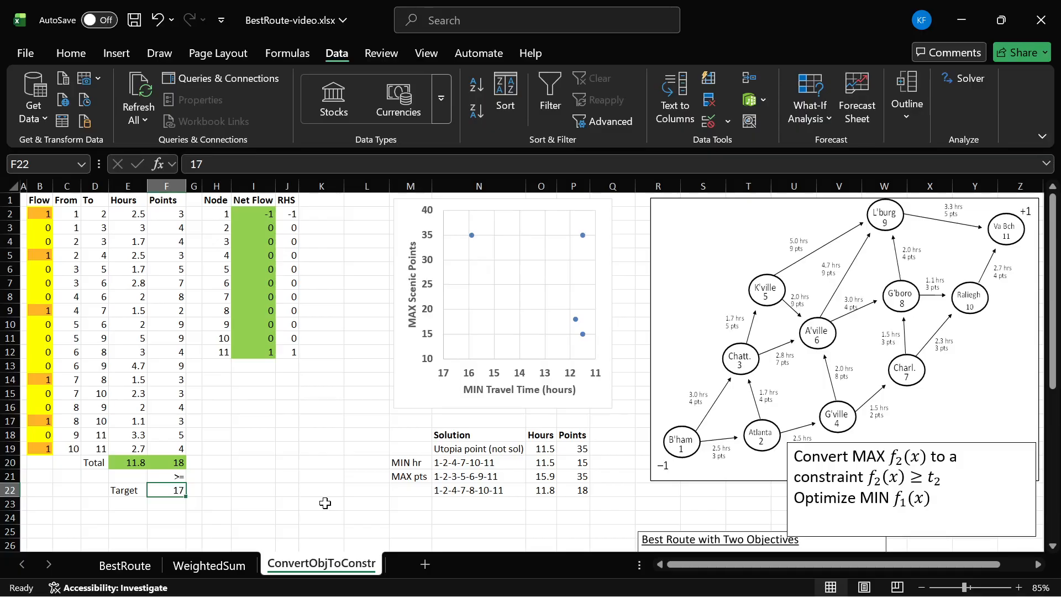
pyautogui.press('Up')
pyautogui.press('Up')
pyautogui.press('Up')
pyautogui.press('Up')
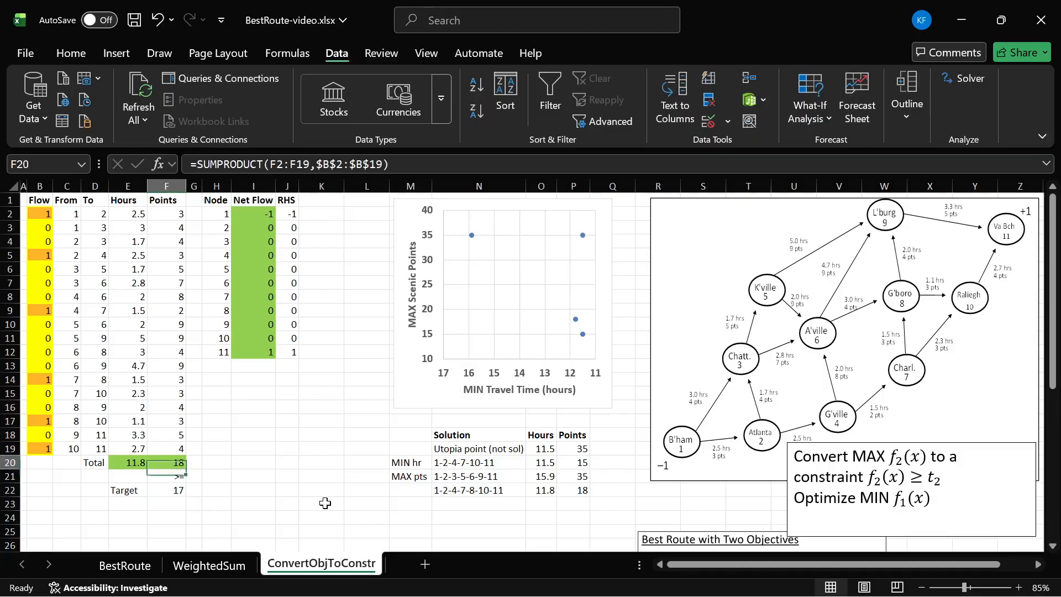
pyautogui.press('Down')
pyautogui.press('Down')
pyautogui.press('Down')
pyautogui.press('Down')
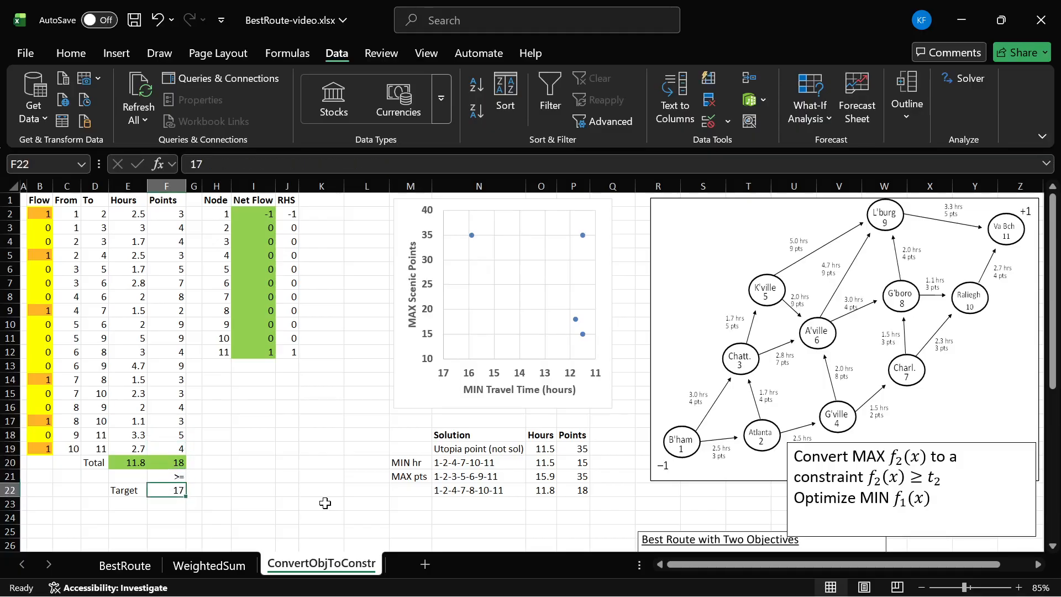
pyautogui.write('19')
pyautogui.press('Return')
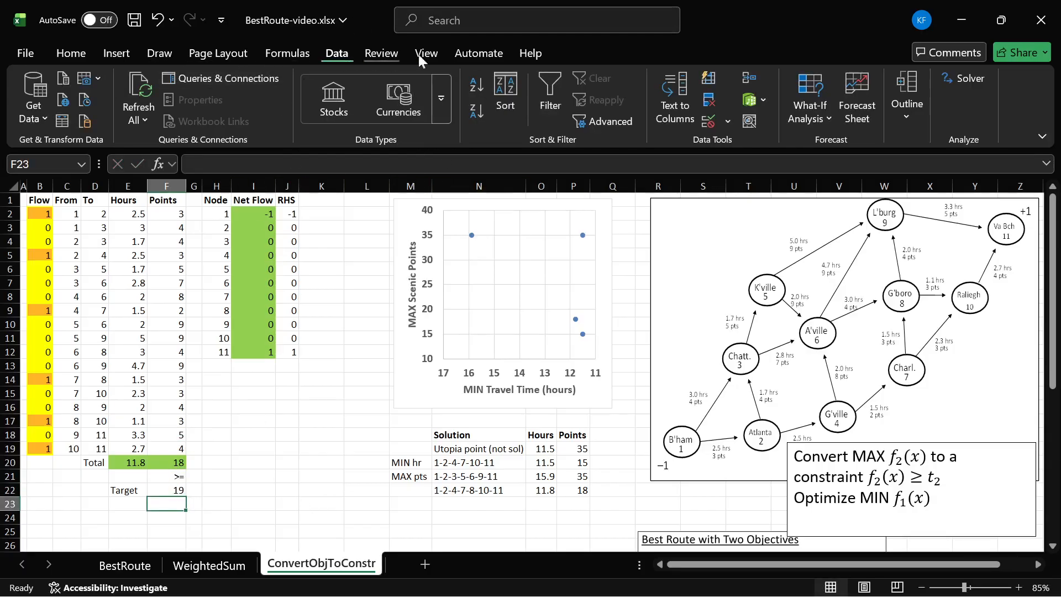
# - Re-solve the model with the points target of 19 and keep the Solver solution
pyautogui.click(963, 72)
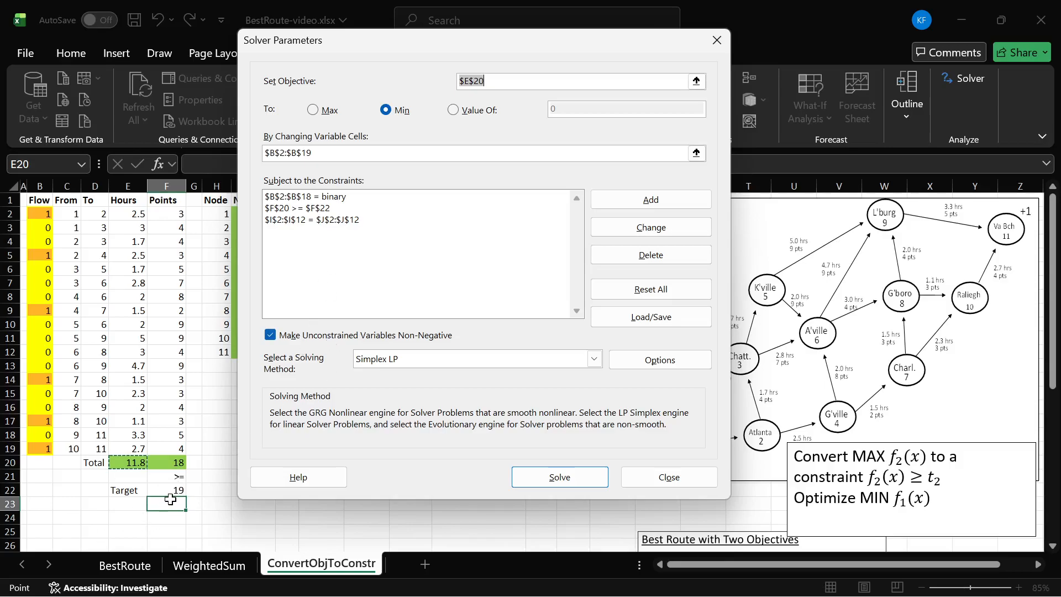
pyautogui.click(559, 476)
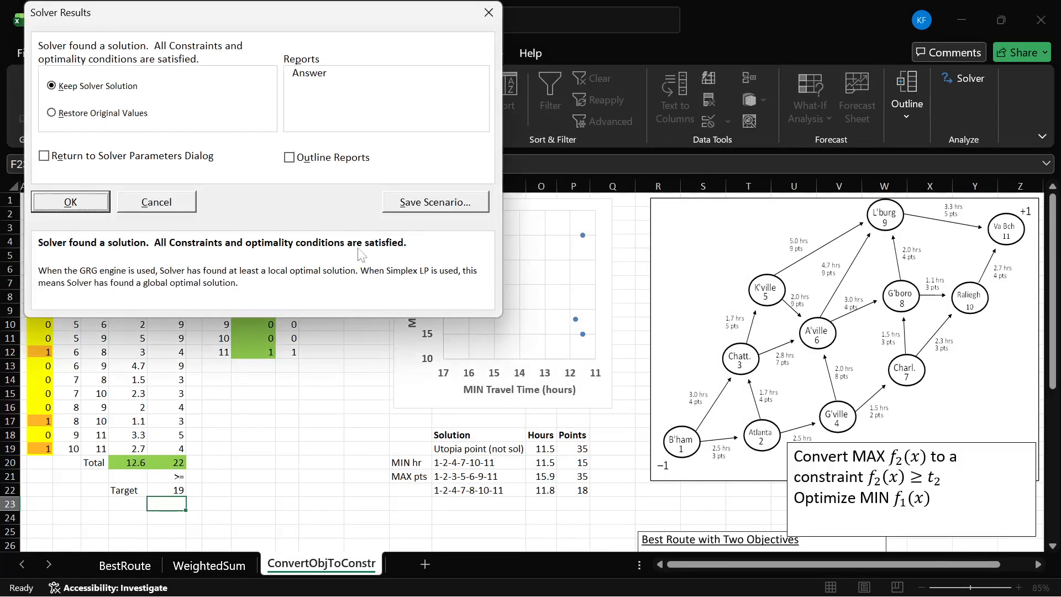
pyautogui.click(87, 206)
# - Copy the new hours and points totals from E20:F20 and paste them as values into O23:P23
pyautogui.moveTo(133, 462); pyautogui.dragTo(169, 463)
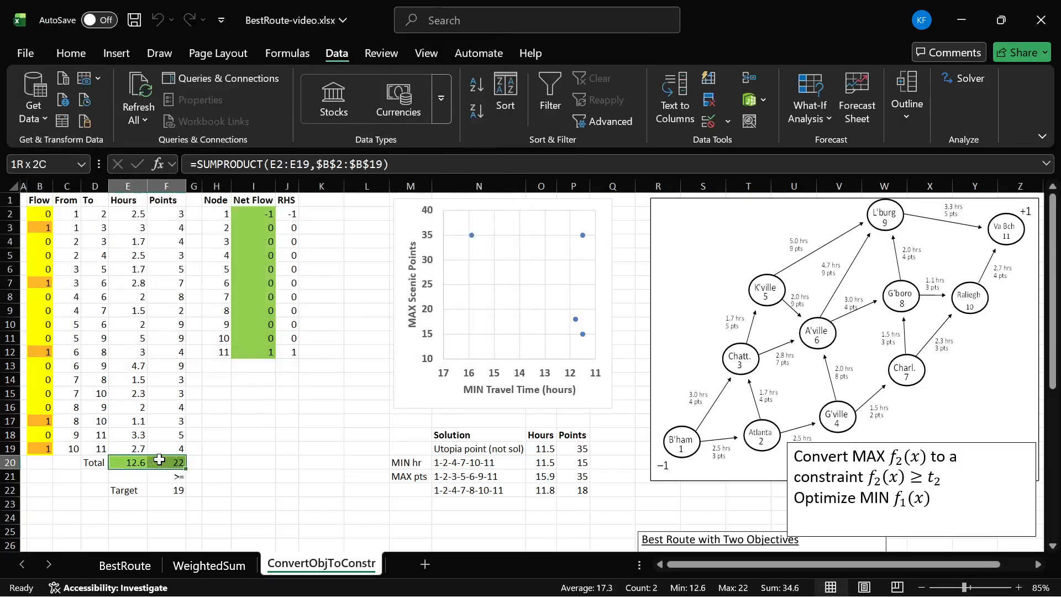
pyautogui.hotkey('ctrl', 'c')
pyautogui.click(547, 503)
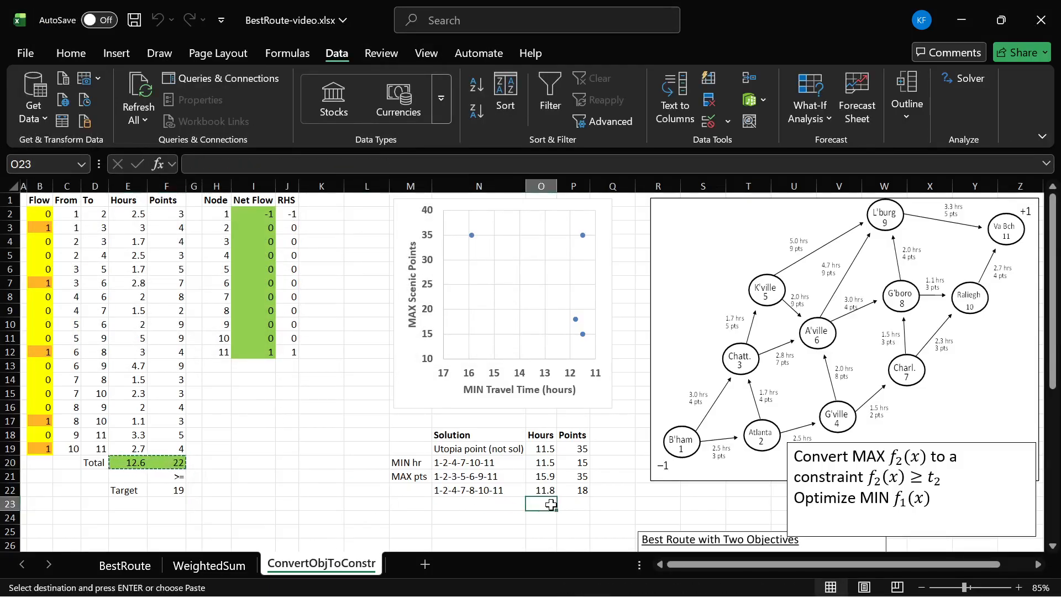
pyautogui.hotkey('ctrl', 'alt', 'v')
pyautogui.click(347, 234)
pyautogui.press('Return')
pyautogui.click(543, 513)
pyautogui.click(580, 507)
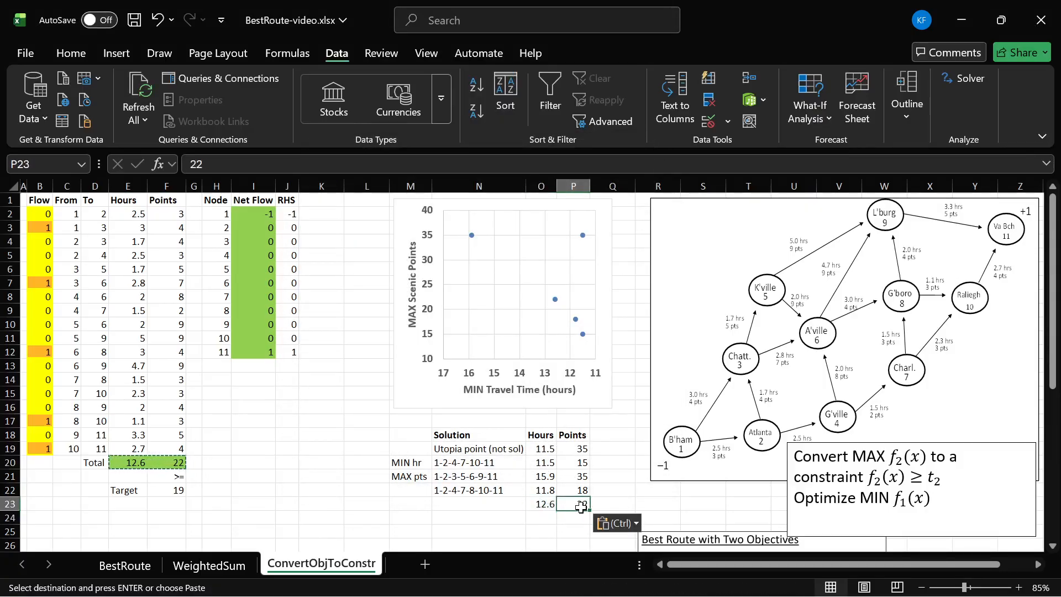
pyautogui.click(533, 505)
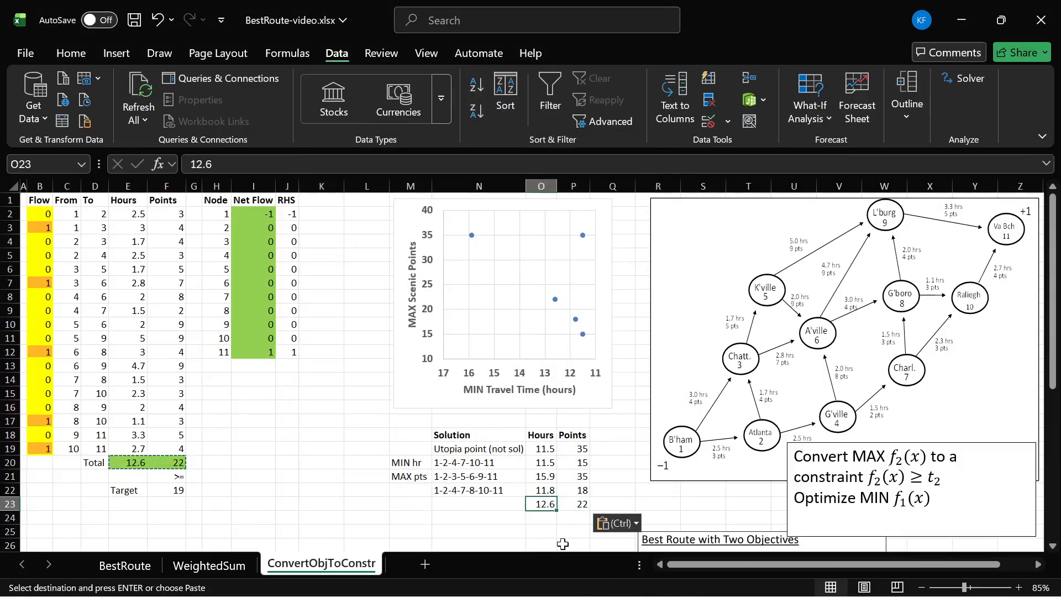
# - Enter the route 1-3-6-8-10-11 as the solution label in N23
pyautogui.click(489, 503)
pyautogui.write('1-3-6')
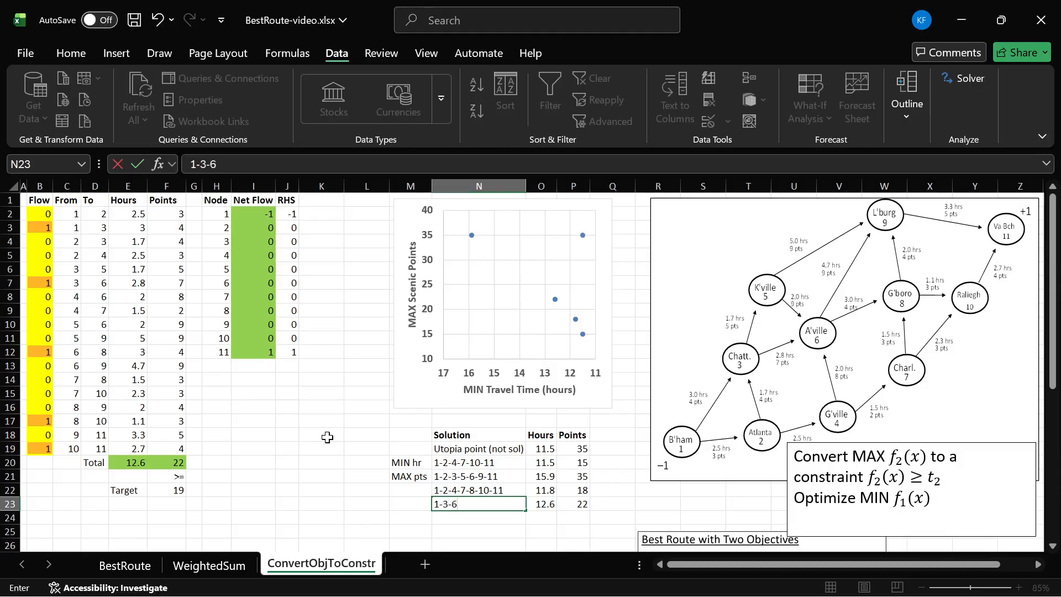
pyautogui.write('-8-10-11')
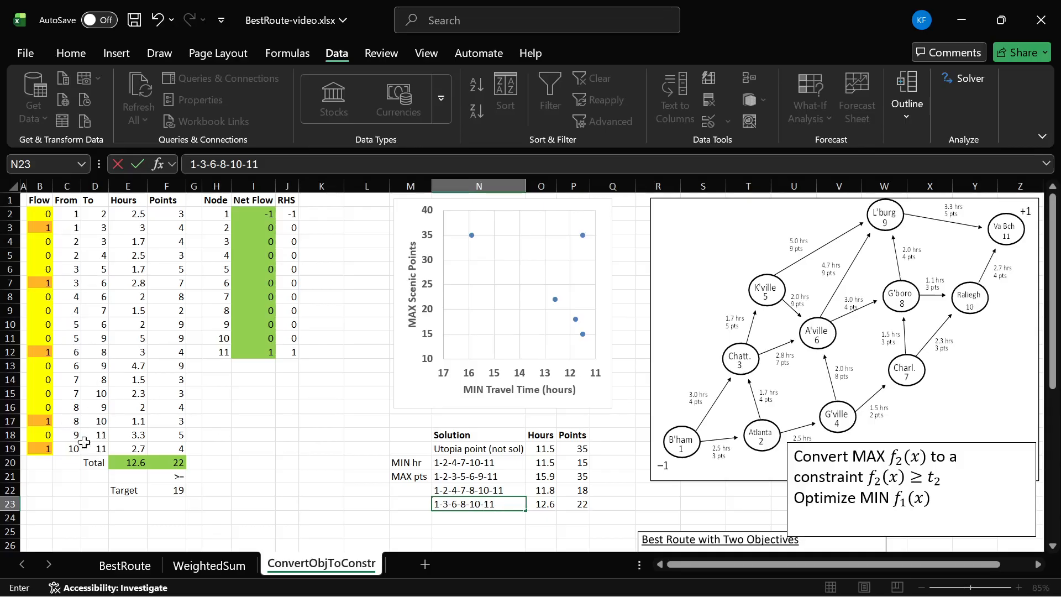
pyautogui.press('Return')
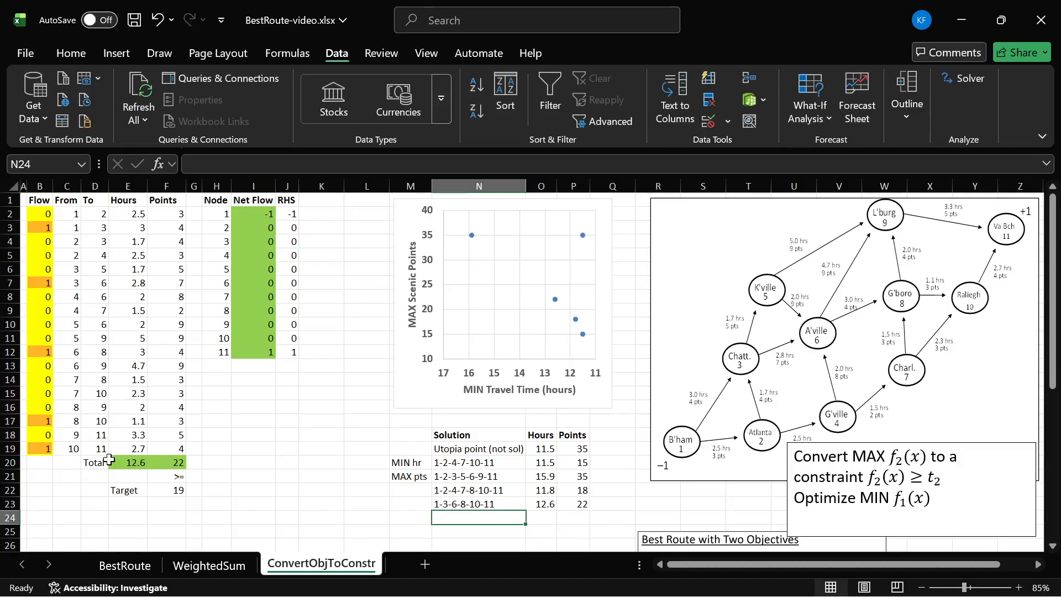
# - Trace the route 1-3-6-8-10-11 on the network diagram and remove the traced strokes
pyautogui.moveTo(689, 440)
pyautogui.mouseDown()
pyautogui.moveTo(729, 374)
pyautogui.moveTo(904, 303)
pyautogui.mouseUp()
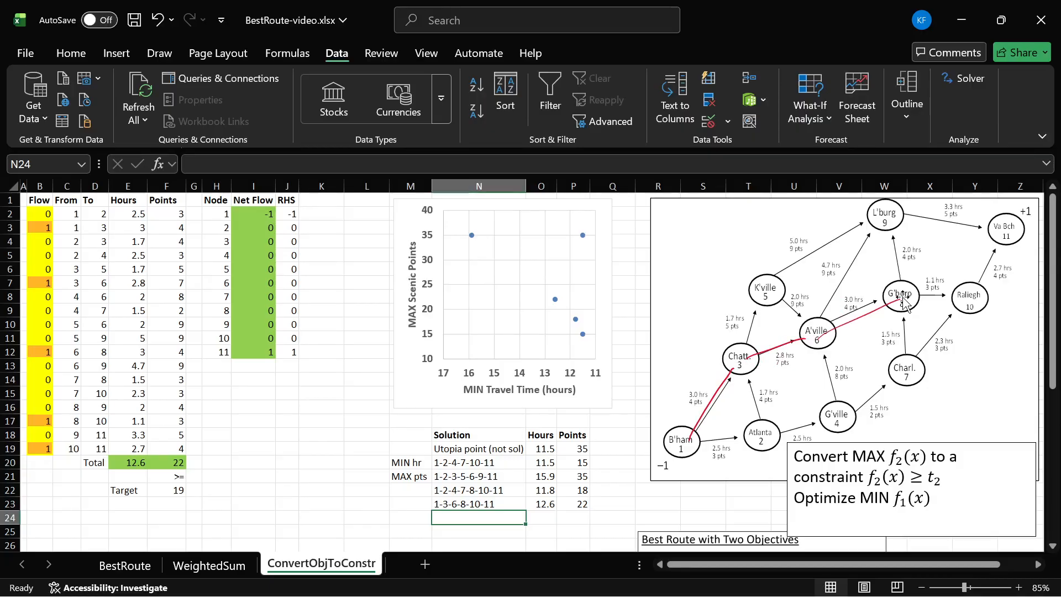
pyautogui.moveTo(975, 293); pyautogui.dragTo(1005, 234)
pyautogui.hotkey('ctrl', 'z')
pyautogui.hotkey('ctrl', 'z')
pyautogui.hotkey('ctrl', 'z')
pyautogui.hotkey('ctrl', 'z')
pyautogui.hotkey('ctrl', 'z')
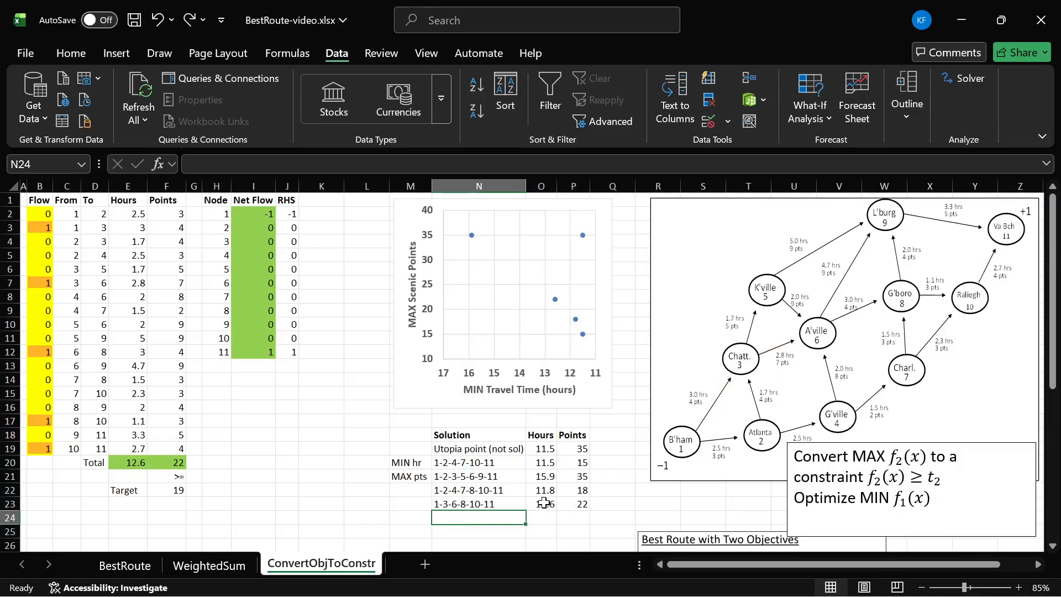
# - Recheck the recorded solution and points total, and set the points target in F22 to 23
pyautogui.click(216, 490)
pyautogui.click(486, 504)
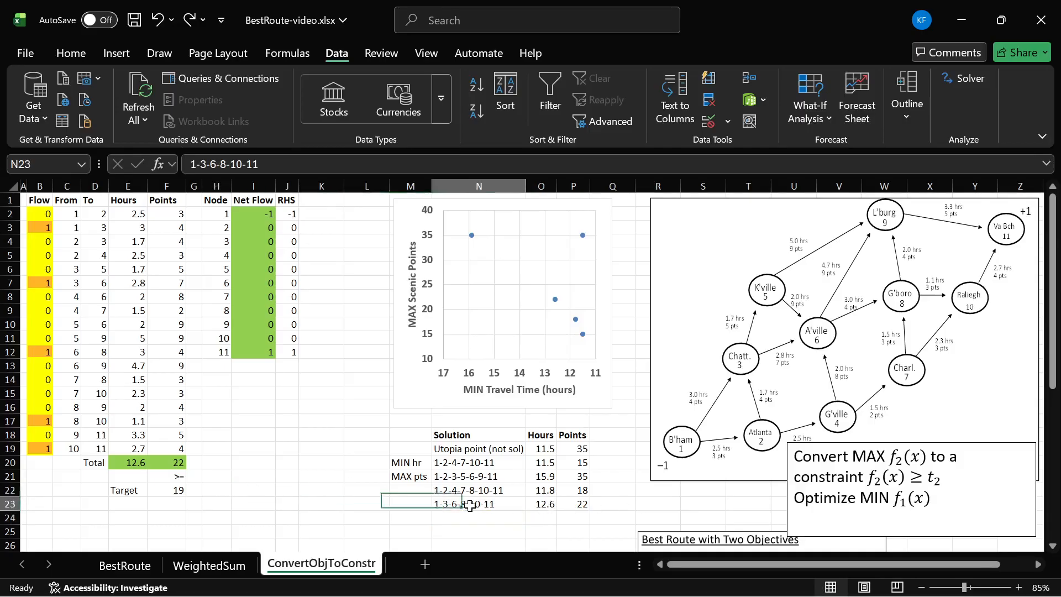
pyautogui.click(183, 466)
pyautogui.click(178, 488)
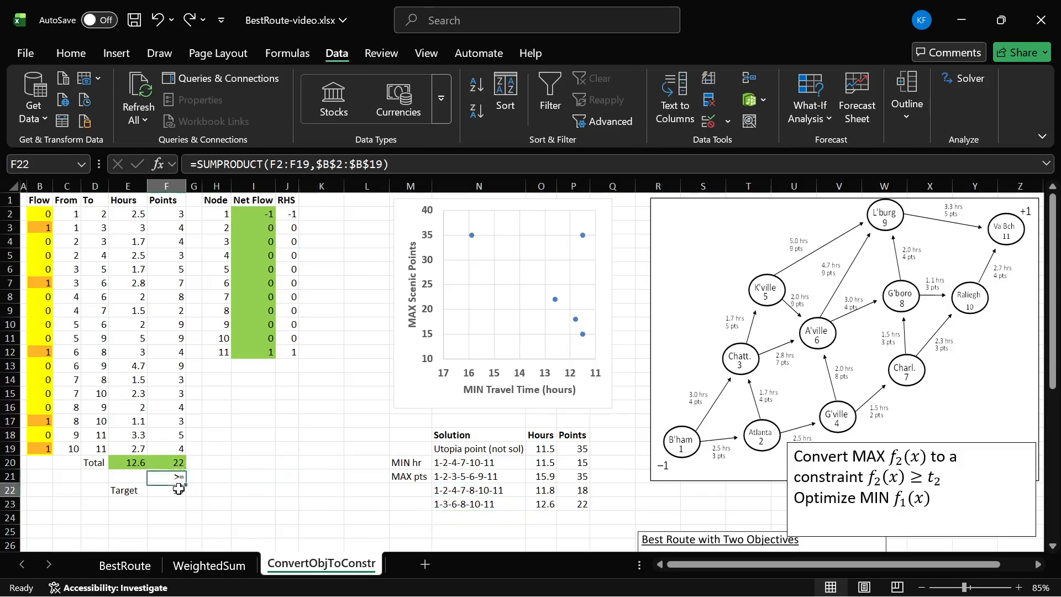
pyautogui.press('BackSpace')
pyautogui.press('BackSpace')
pyautogui.write('23')
pyautogui.press('Return')
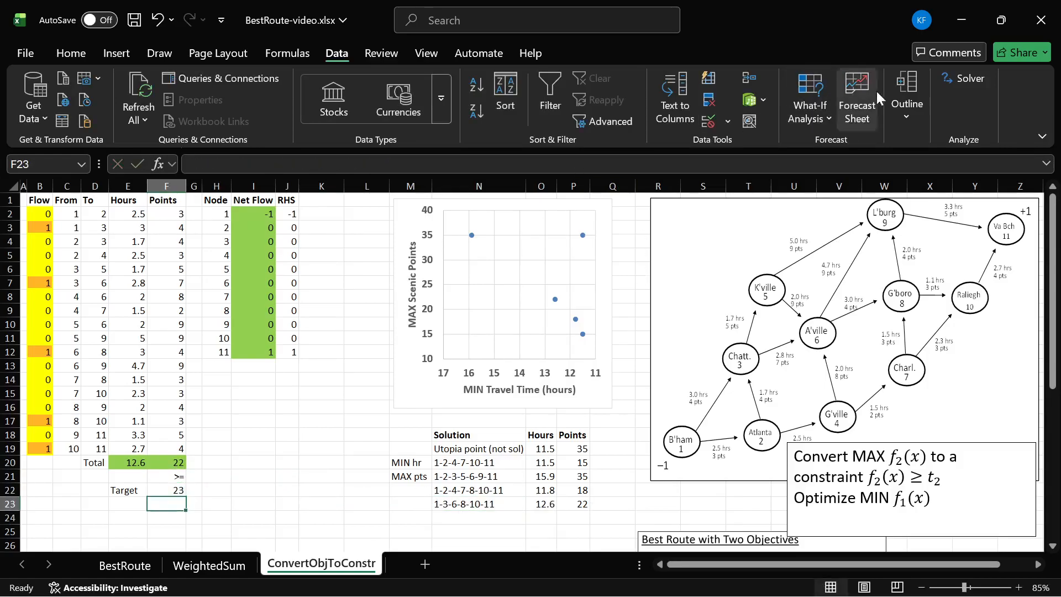
# - Re-solve the model with the points target of 23, keep the Solver solution and check the points total in F20
pyautogui.click(955, 78)
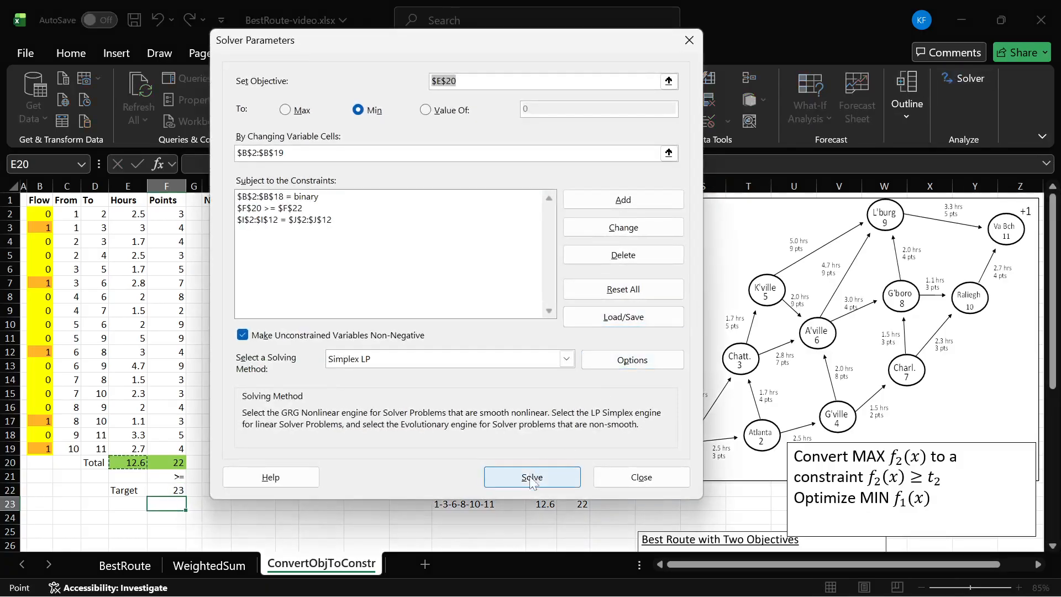
pyautogui.click(531, 477)
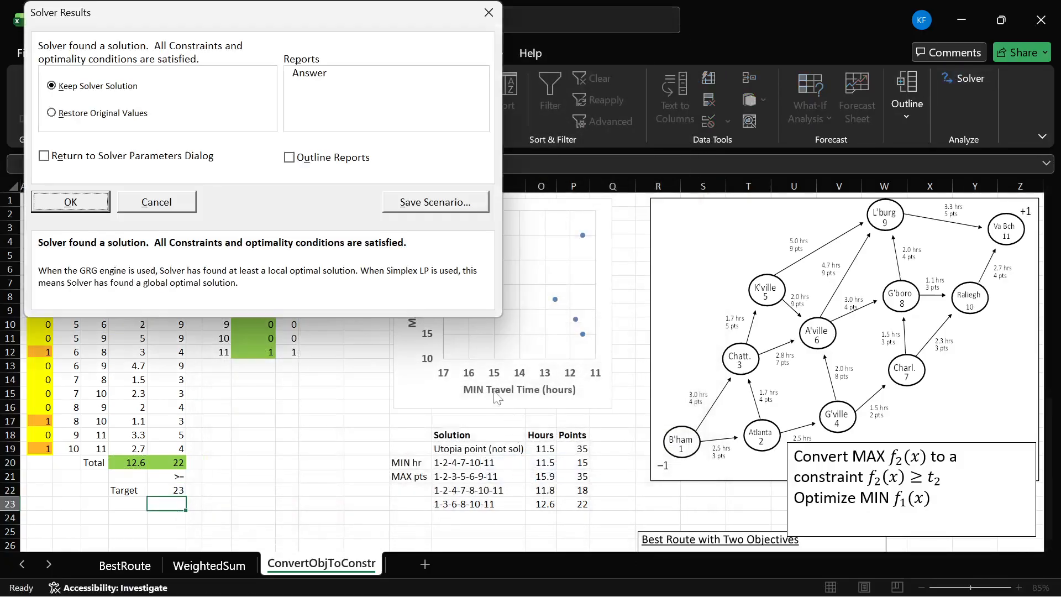
pyautogui.click(67, 202)
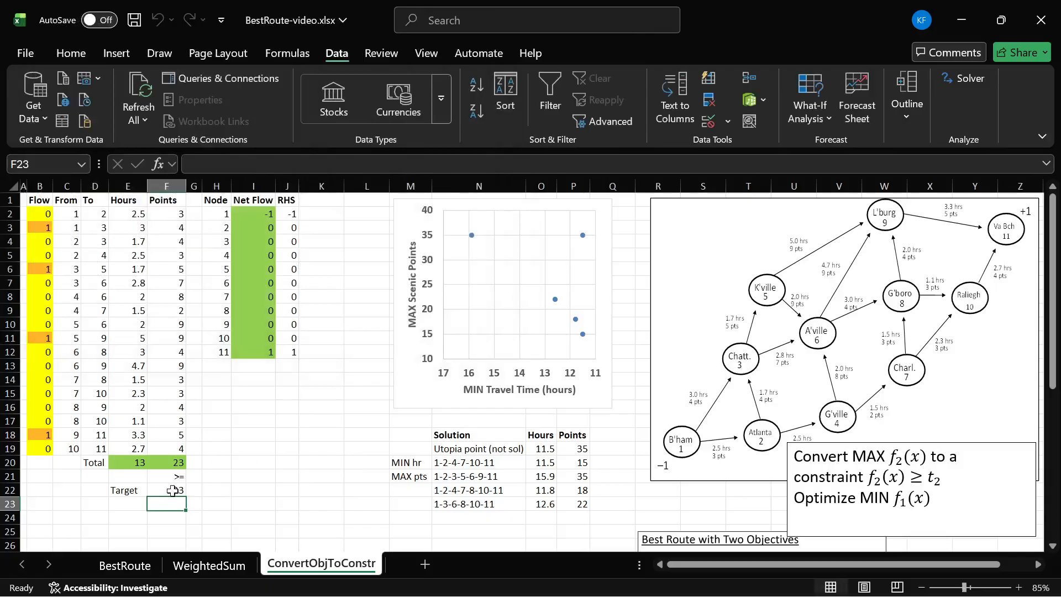
pyautogui.click(163, 463)
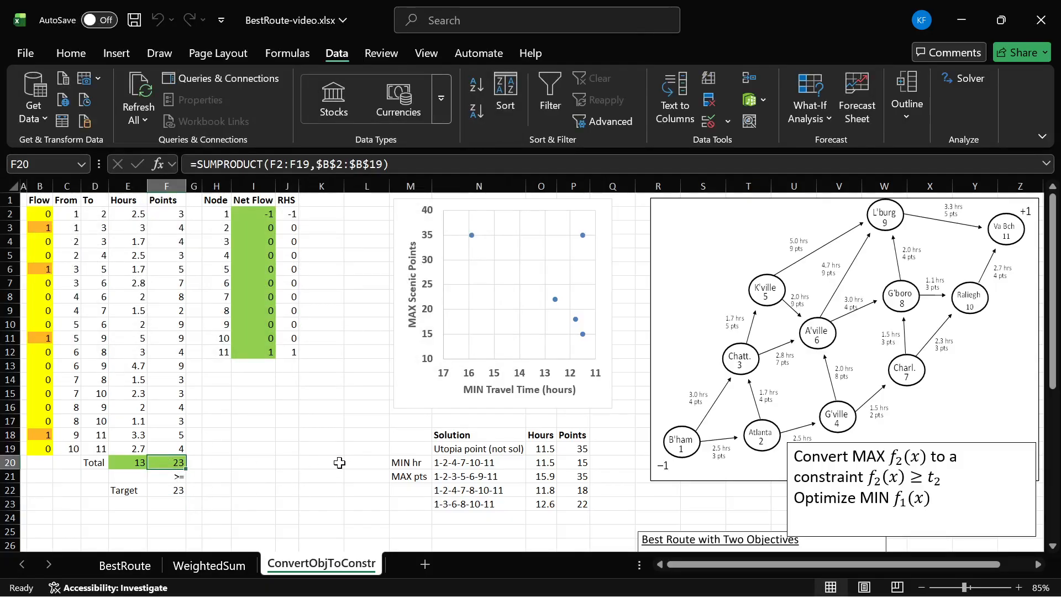
# - Enter the route 1-3-5-9-11 as the solution label in N24
pyautogui.click(460, 518)
pyautogui.write('1-3-5-9-11')
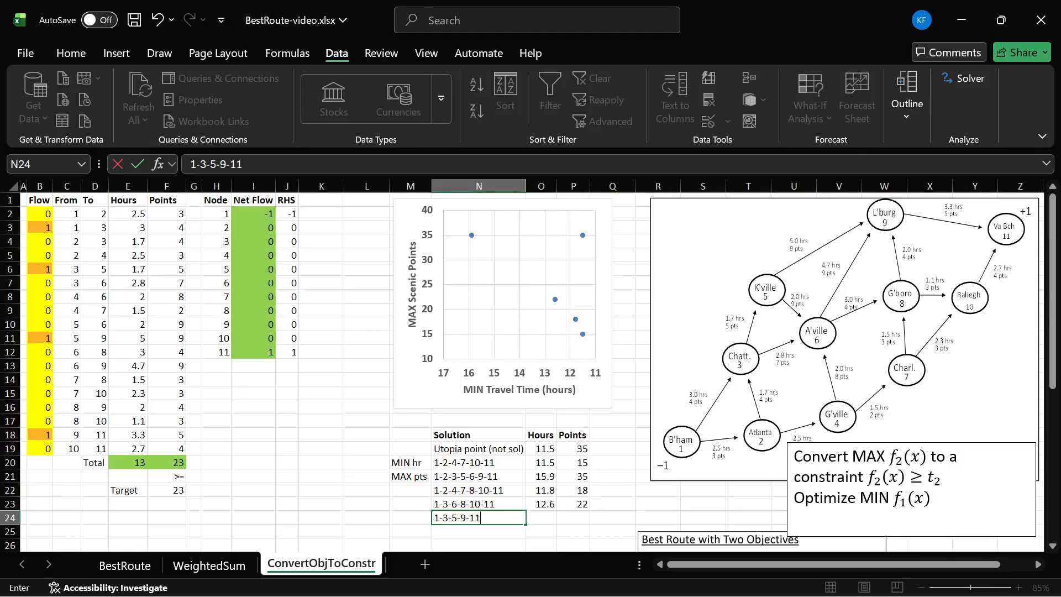
pyautogui.press('Tab')
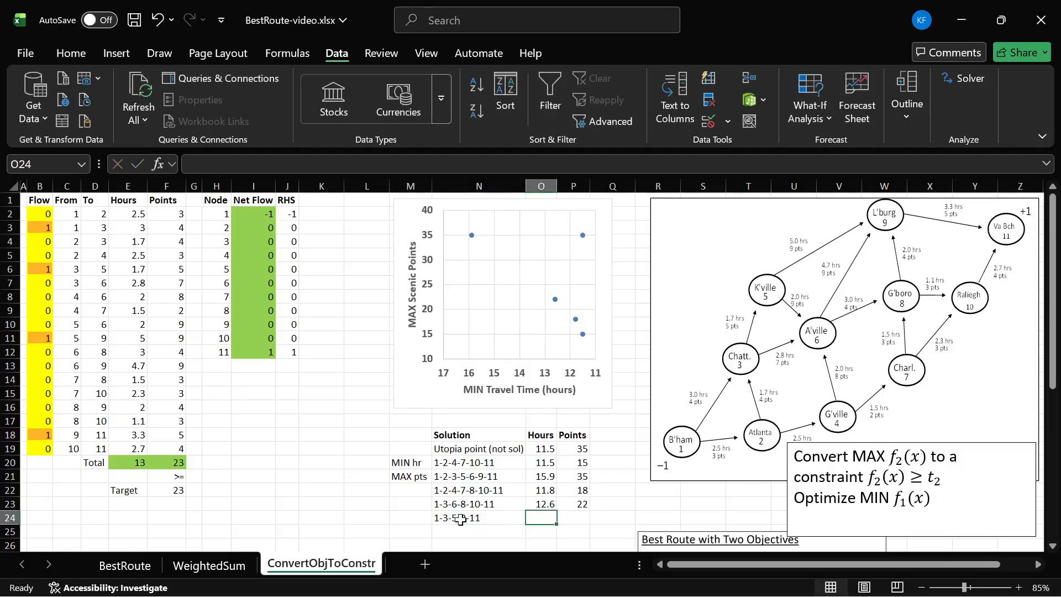
# - Copy the hours and points totals from E20:F20 and paste them as values into O24:P24
pyautogui.moveTo(140, 460); pyautogui.dragTo(165, 462)
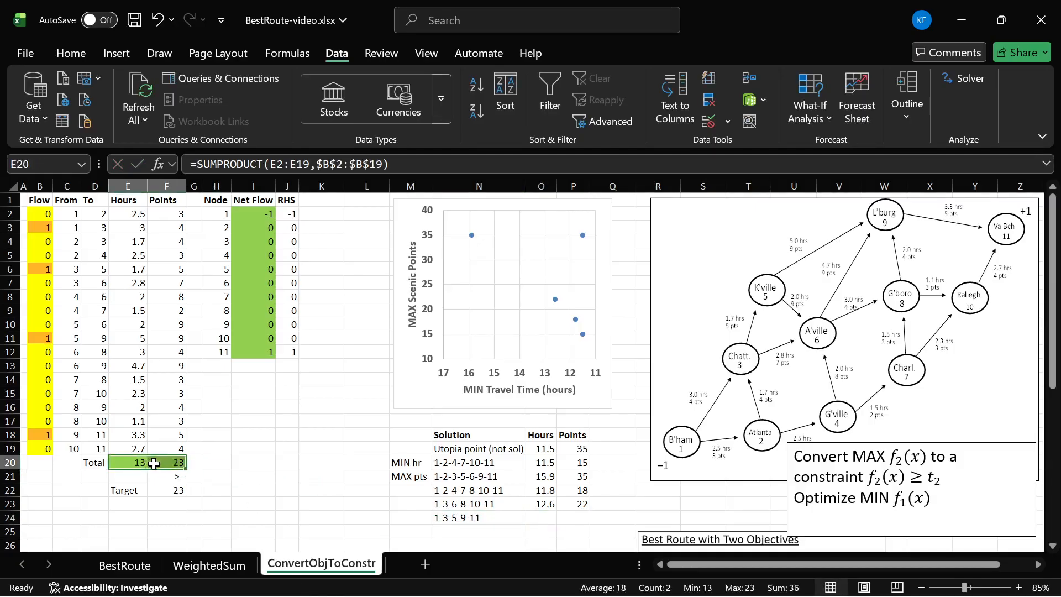
pyautogui.hotkey('ctrl', 'c')
pyautogui.click(546, 520)
pyautogui.hotkey('ctrl', 'alt', 'v')
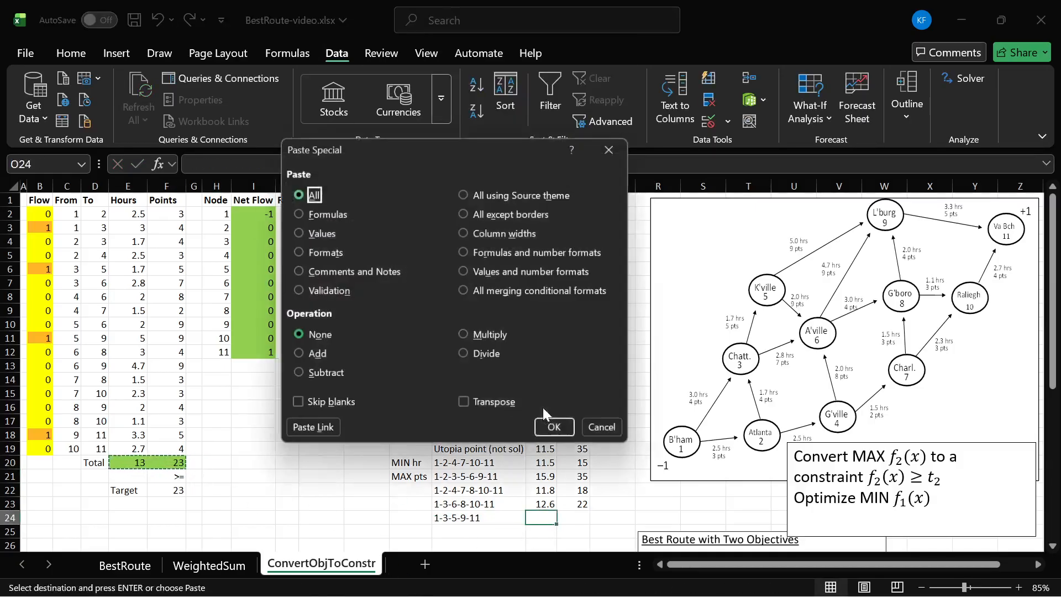
pyautogui.click(323, 232)
pyautogui.press('Return')
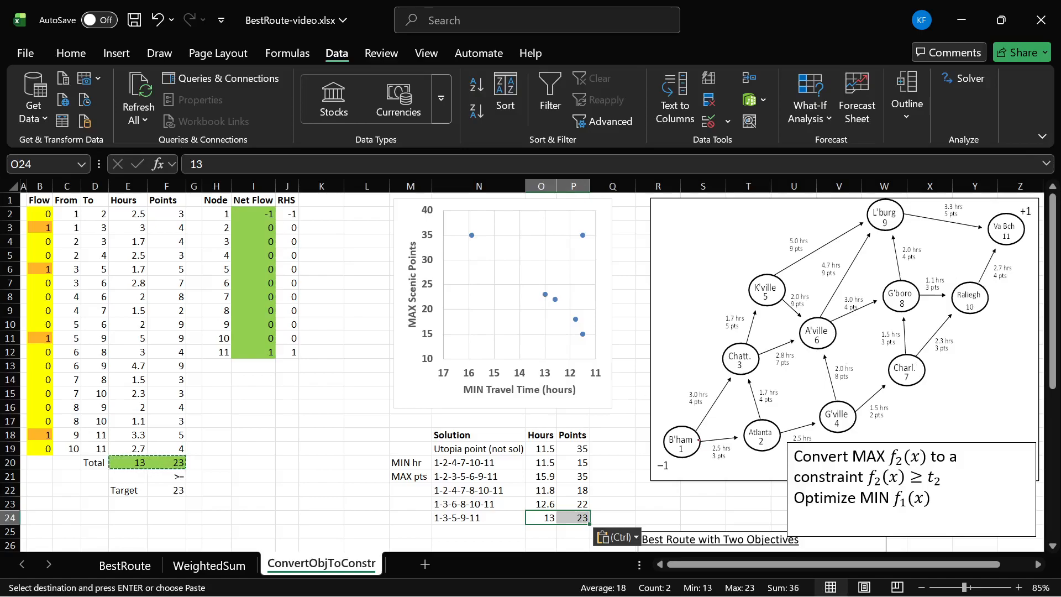
# - Trace the route 1-3-5-9-11 on the network diagram and remove the traced strokes
pyautogui.moveTo(688, 445)
pyautogui.mouseDown()
pyautogui.moveTo(771, 295)
pyautogui.moveTo(866, 216)
pyautogui.moveTo(1004, 231)
pyautogui.mouseUp()
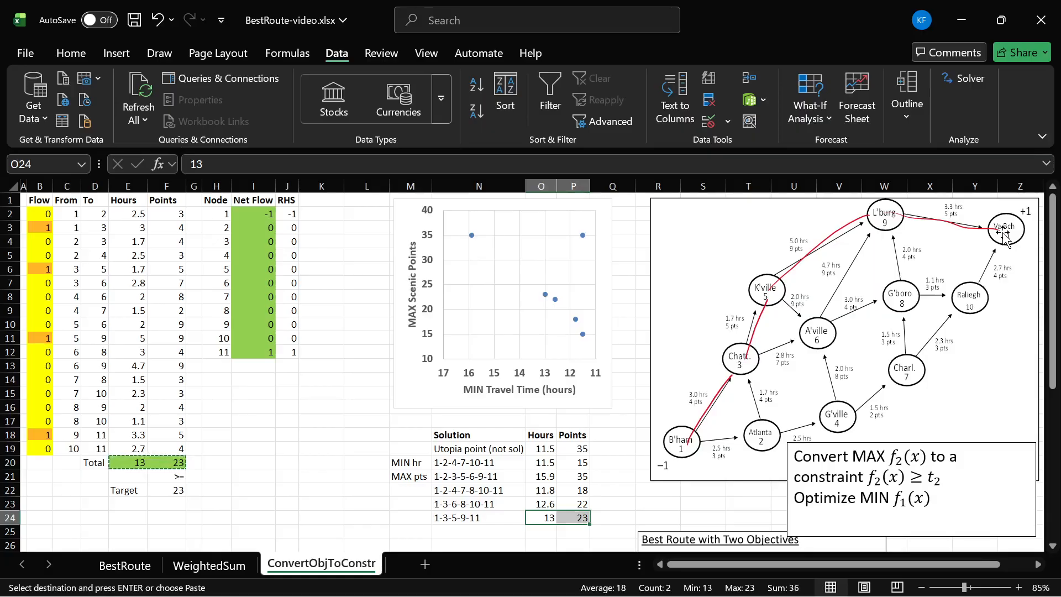
pyautogui.hotkey('ctrl', 'z')
pyautogui.hotkey('ctrl', 'z')
pyautogui.hotkey('ctrl', 'z')
pyautogui.hotkey('ctrl', 'z')
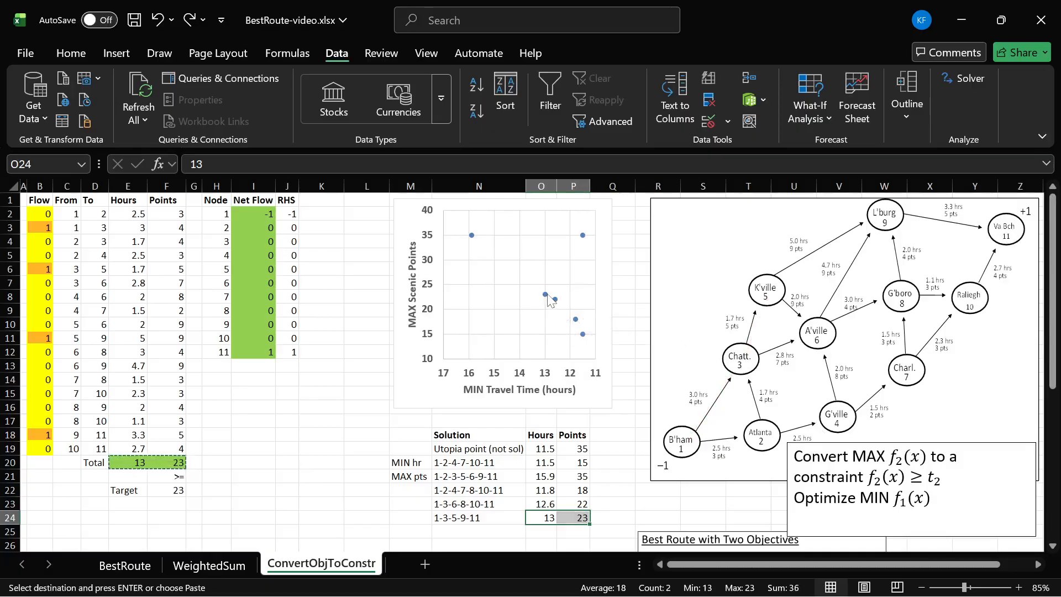
# - Clear the copy selection and set the points target in F22 to 24
pyautogui.moveTo(557, 305)
pyautogui.click(265, 467)
pyautogui.press('Escape')
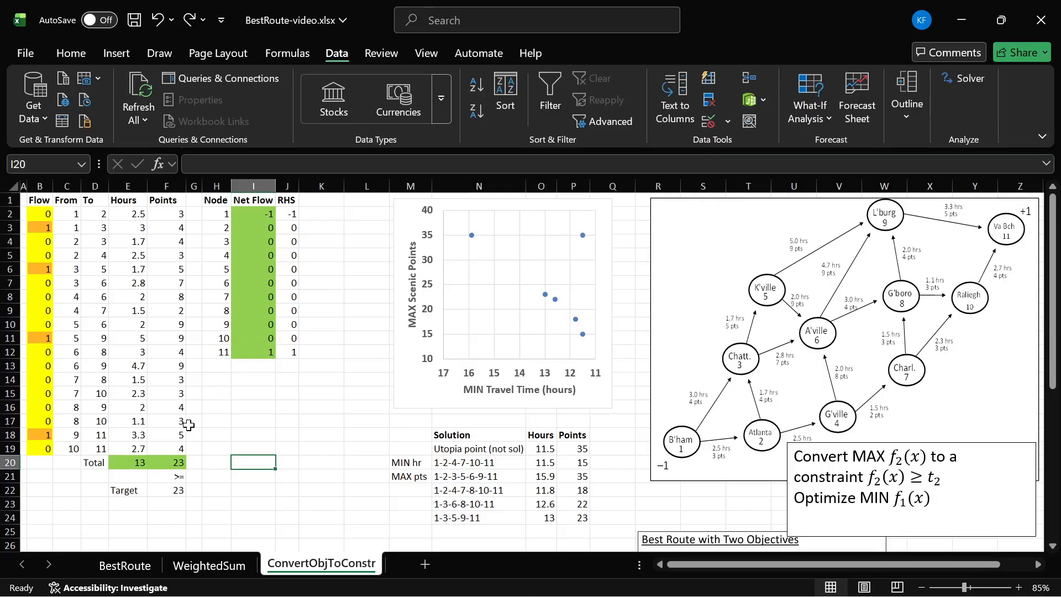
pyautogui.click(171, 464)
pyautogui.click(174, 490)
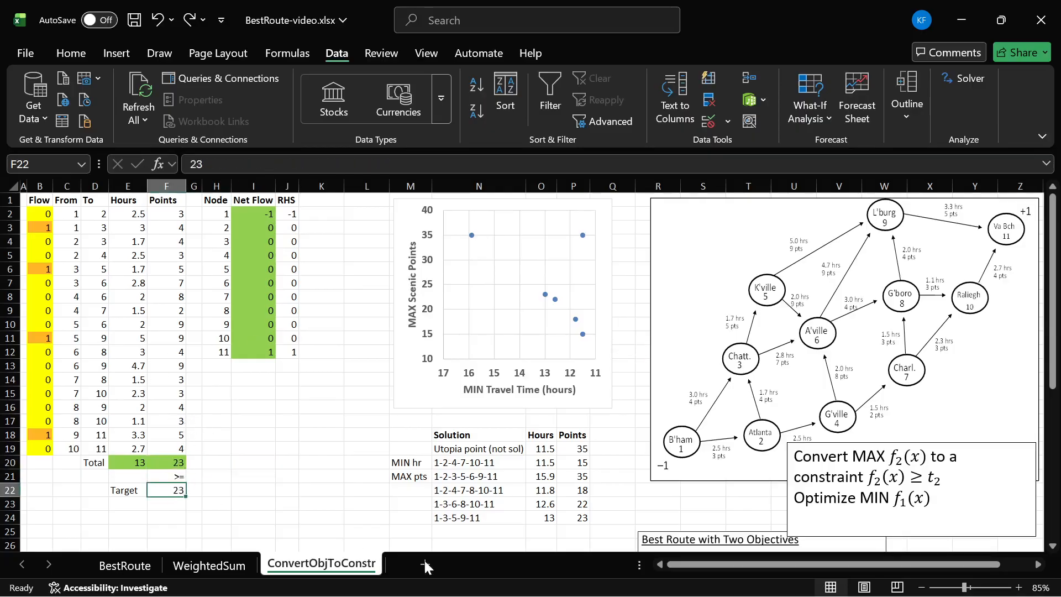
pyautogui.press('BackSpace')
pyautogui.write('4')
pyautogui.press('Return')
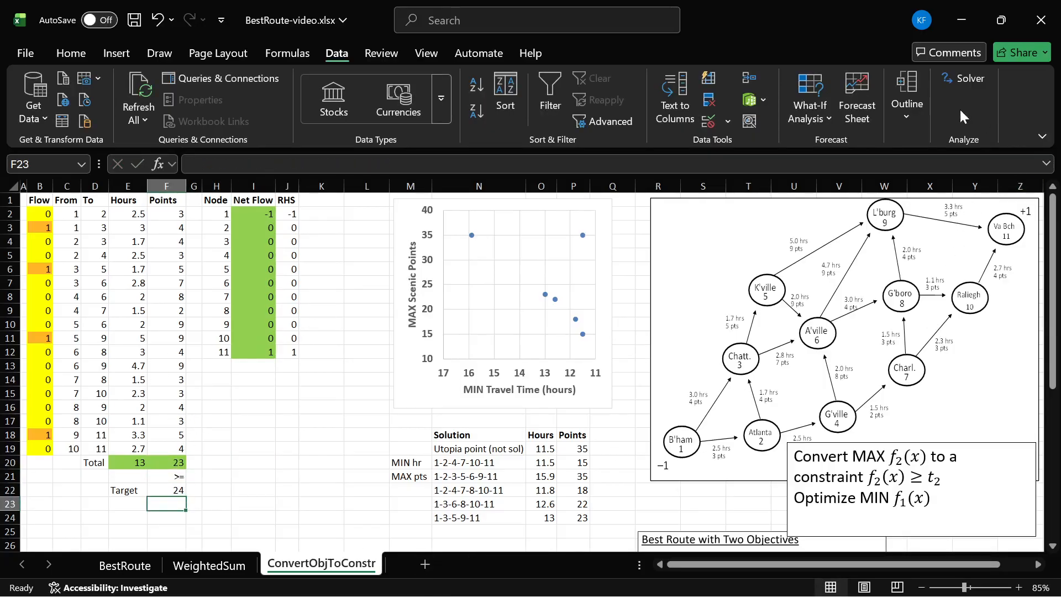
# - Re-solve the model with the points target of 24 and keep the Solver solution
pyautogui.click(973, 72)
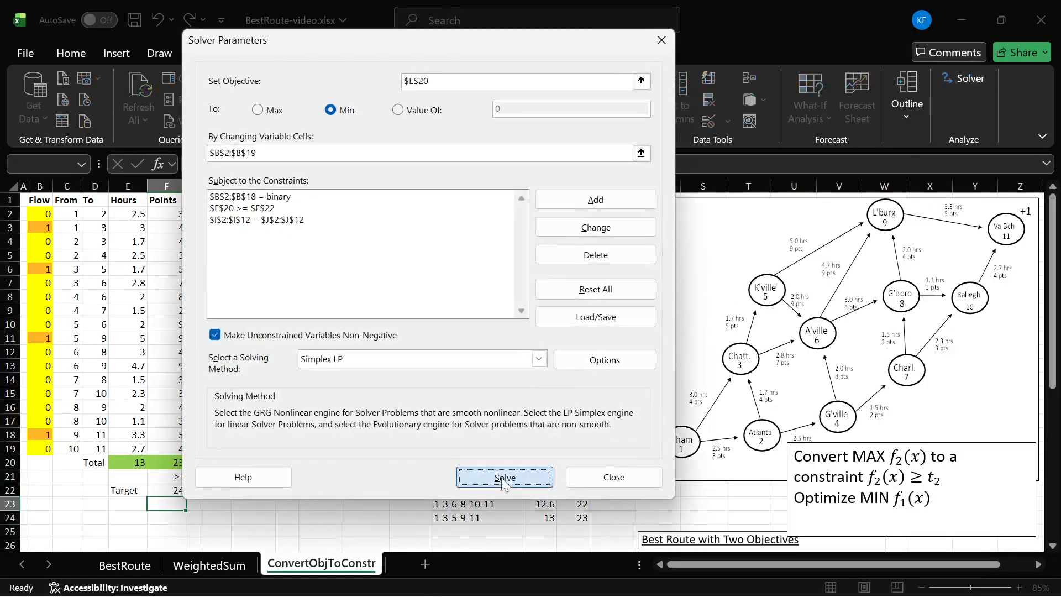
pyautogui.click(500, 471)
pyautogui.click(95, 202)
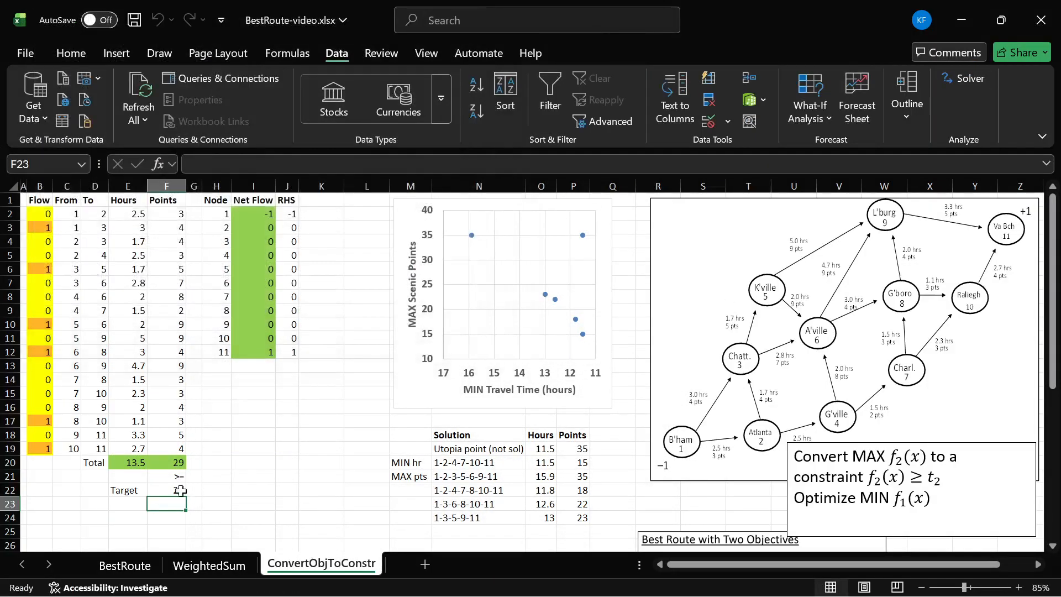
# - Copy the hours and points totals from E20:F20 and paste them as values into O25:P25
pyautogui.click(142, 465)
pyautogui.moveTo(143, 466); pyautogui.dragTo(168, 464)
pyautogui.hotkey('ctrl', 'c')
pyautogui.click(541, 531)
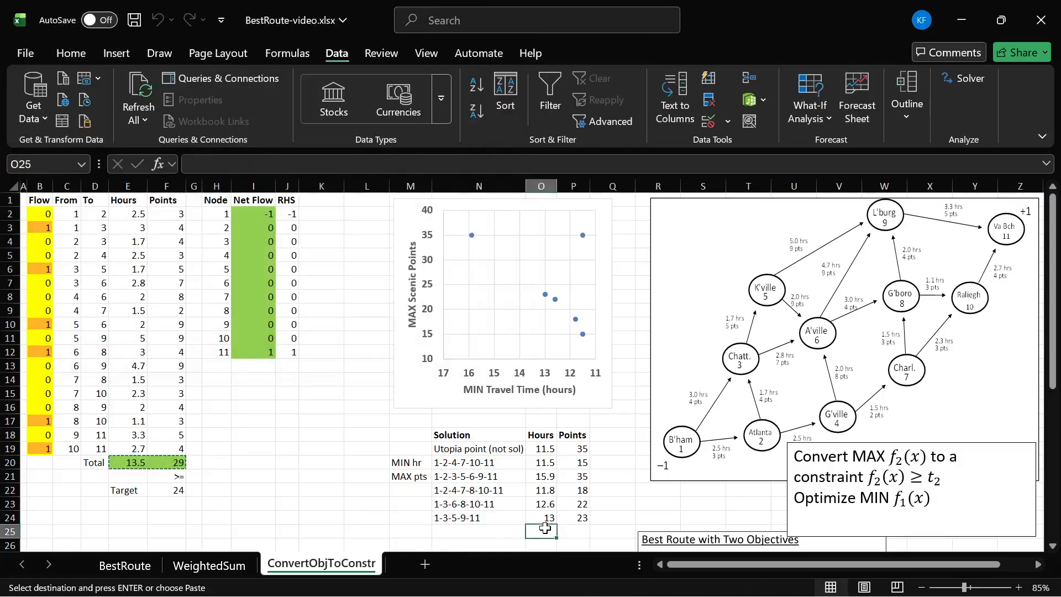
pyautogui.hotkey('ctrl', 'alt', 'v')
pyautogui.click(286, 233)
pyautogui.press('Return')
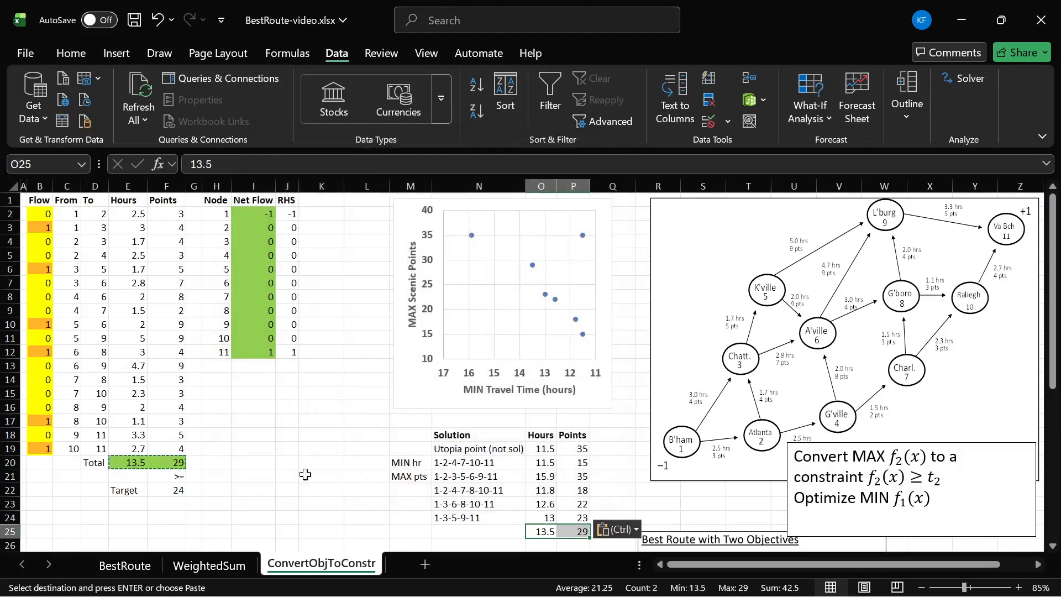
# - Enter the route 1-3-5-6-8-10-11 as the solution label in N25
pyautogui.click(502, 526)
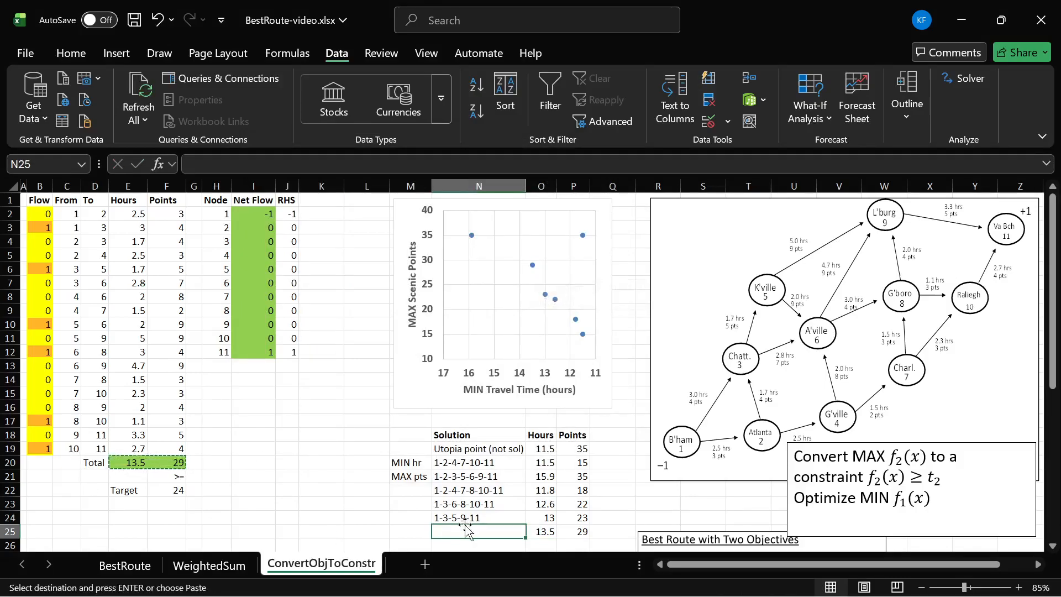
pyautogui.write('1-3-5-6-8-10-11')
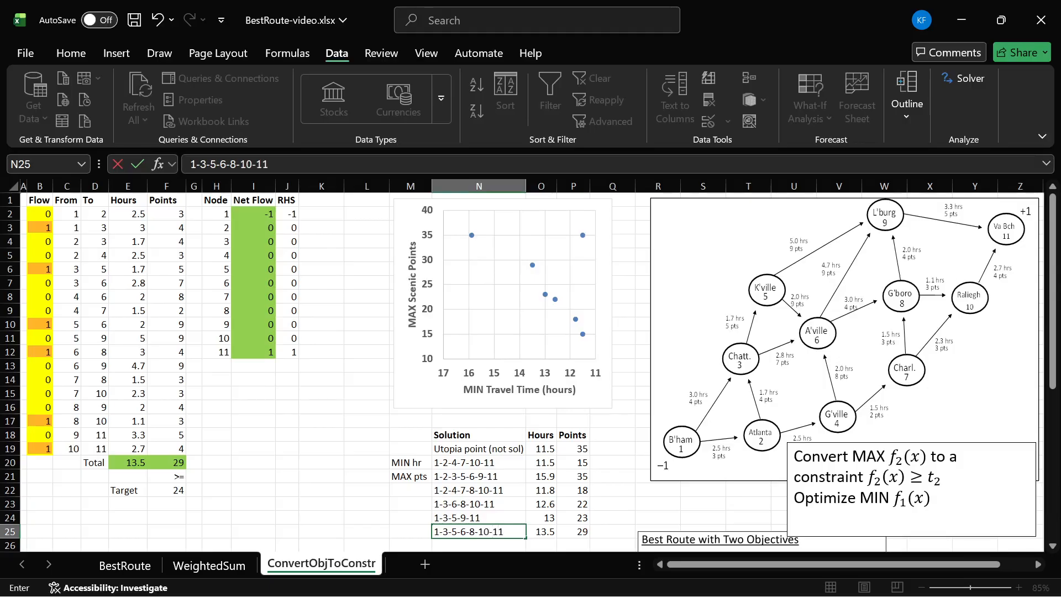
pyautogui.click(467, 529)
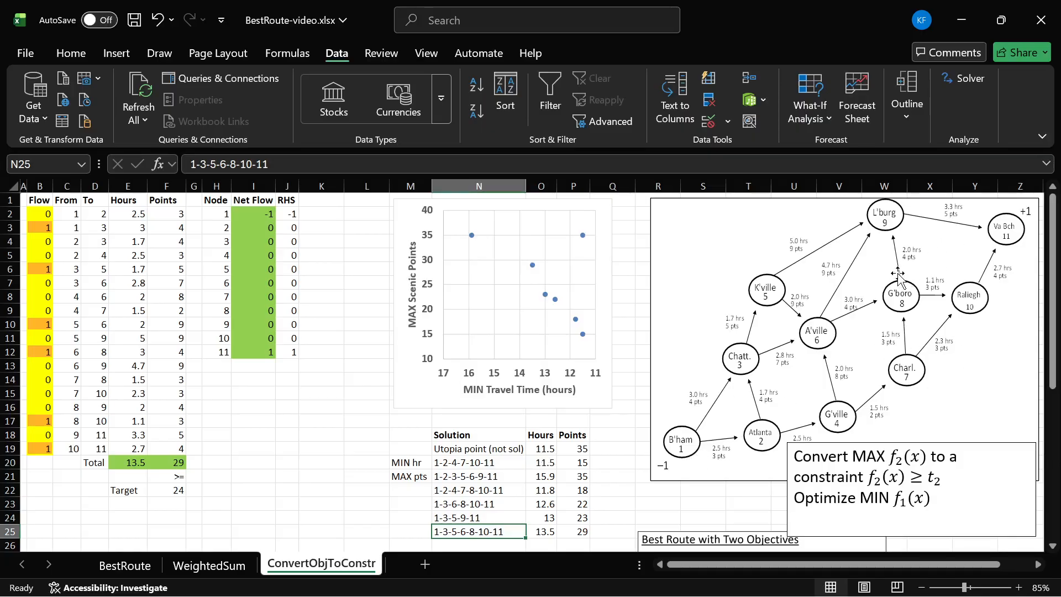
# - Trace the route 1-3-5-6-8-10-11 on the network diagram and remove the traced strokes
pyautogui.moveTo(689, 440)
pyautogui.mouseDown()
pyautogui.moveTo(740, 364)
pyautogui.moveTo(765, 297)
pyautogui.moveTo(808, 322)
pyautogui.moveTo(881, 297)
pyautogui.mouseUp()
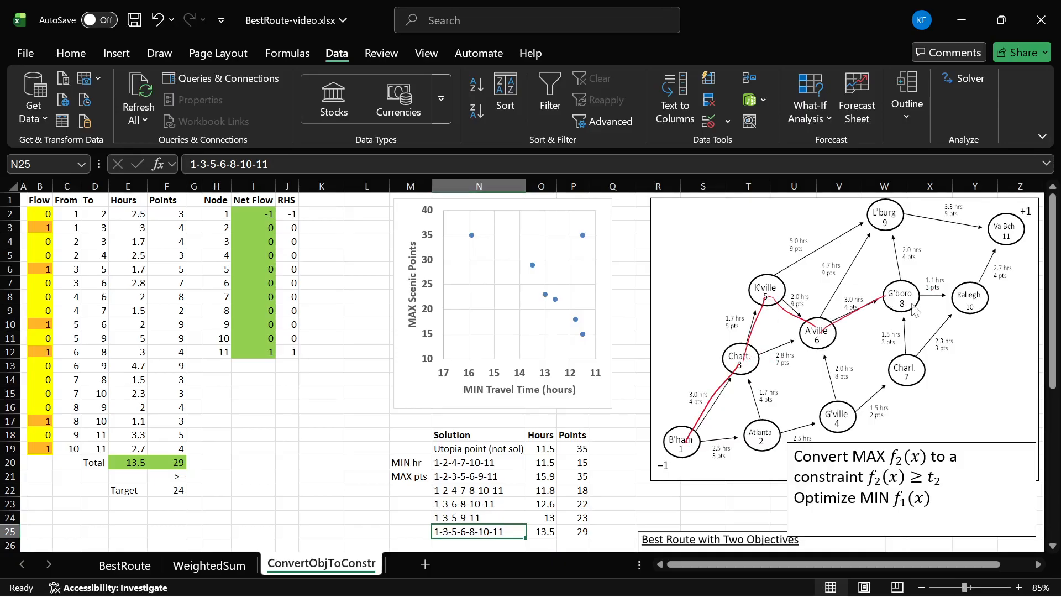
pyautogui.moveTo(968, 294); pyautogui.dragTo(1001, 241)
pyautogui.hotkey('ctrl', 'z')
pyautogui.hotkey('ctrl', 'z')
pyautogui.hotkey('ctrl', 'z')
pyautogui.hotkey('ctrl', 'z')
pyautogui.hotkey('ctrl', 'z')
pyautogui.hotkey('ctrl', 'z')
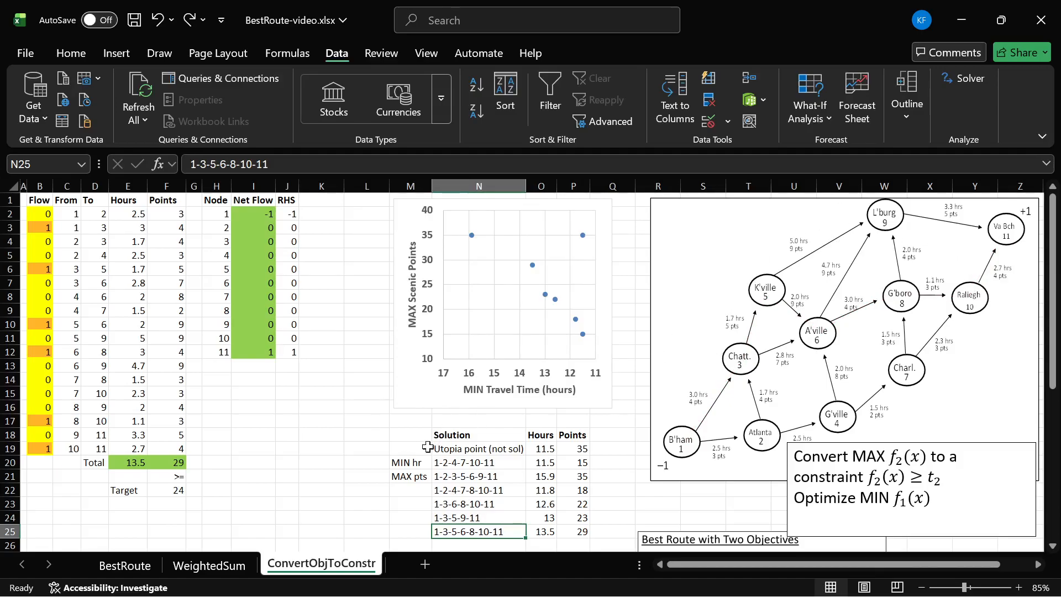
# - Set the points target in F22 to 30, then re-solve the model and keep the Solver solution
pyautogui.click(176, 489)
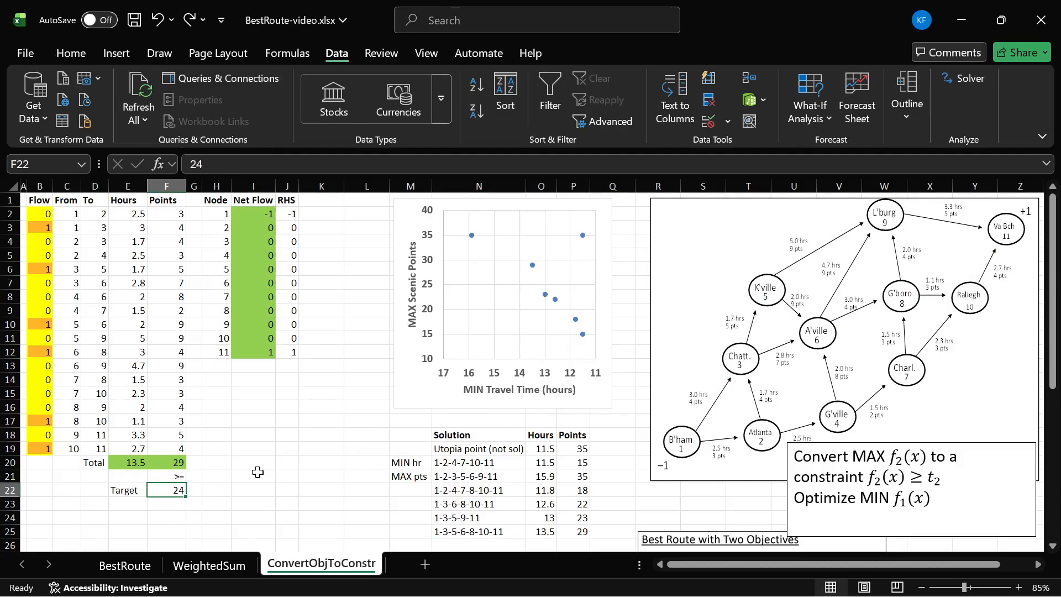
pyautogui.write('30')
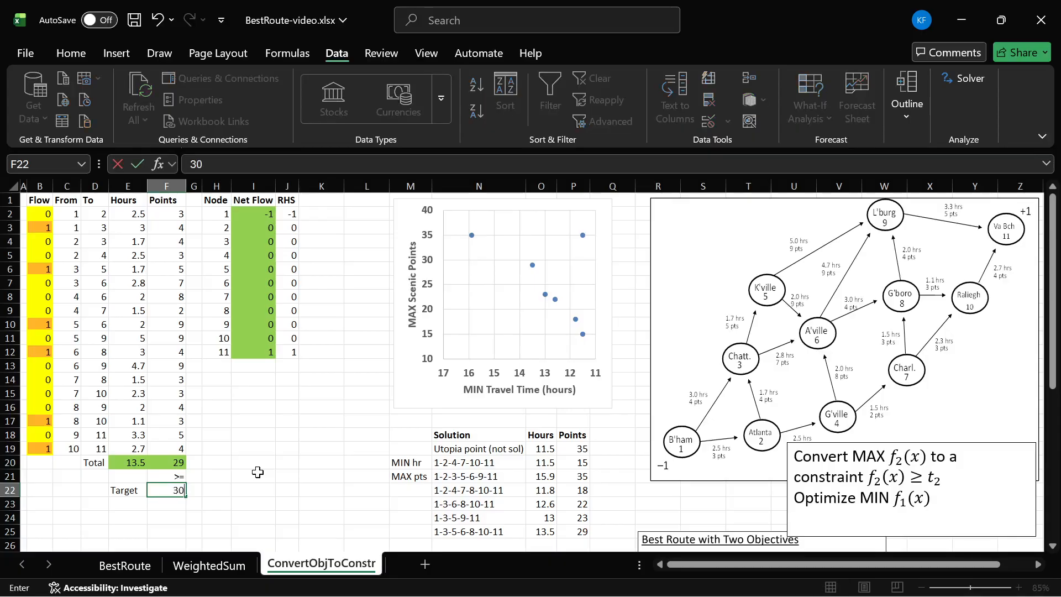
pyautogui.press('Return')
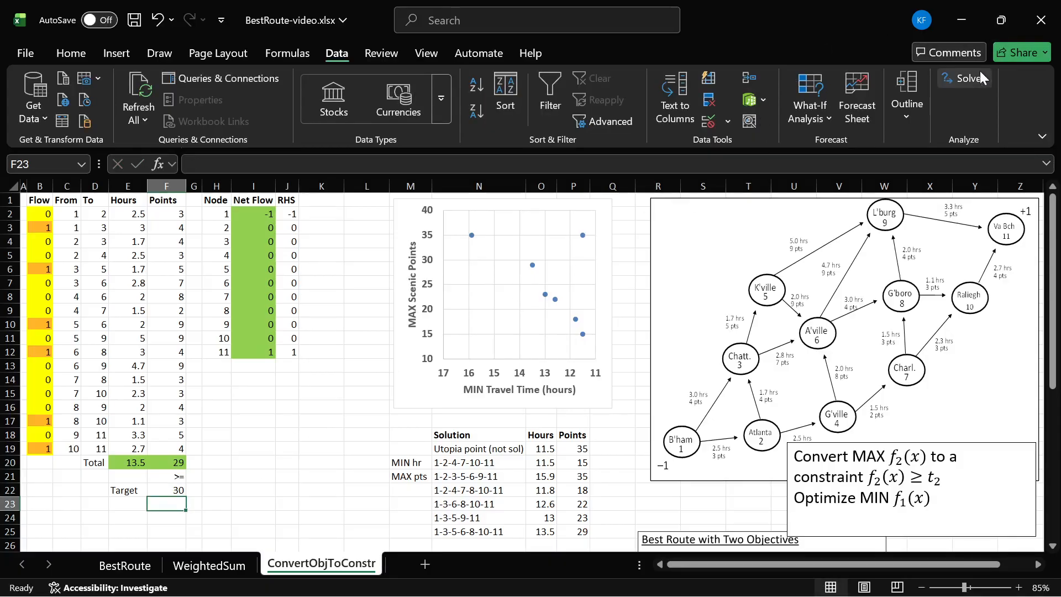
pyautogui.click(964, 78)
pyautogui.click(470, 478)
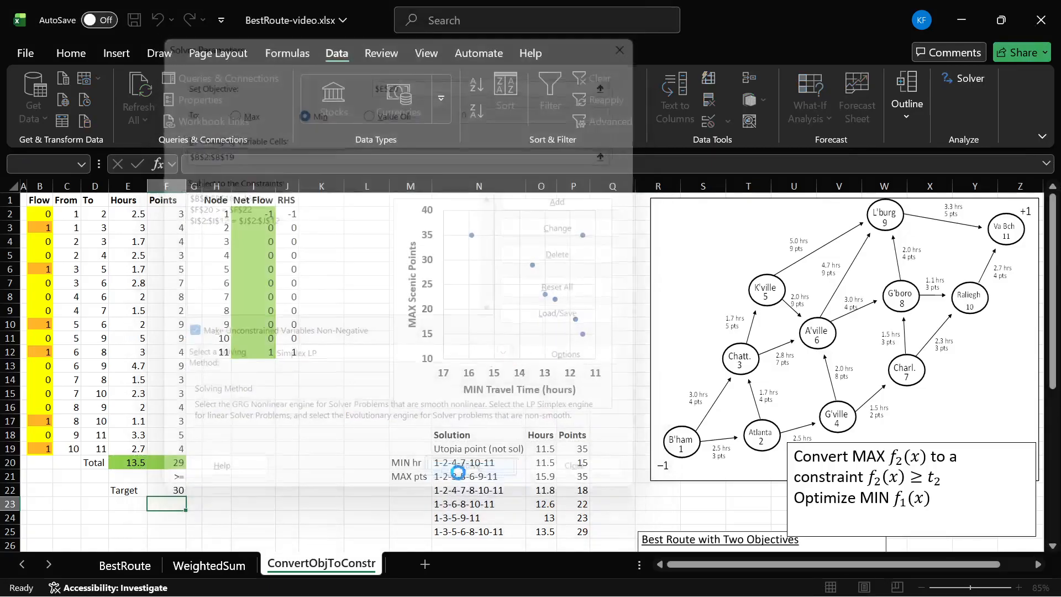
pyautogui.click(72, 198)
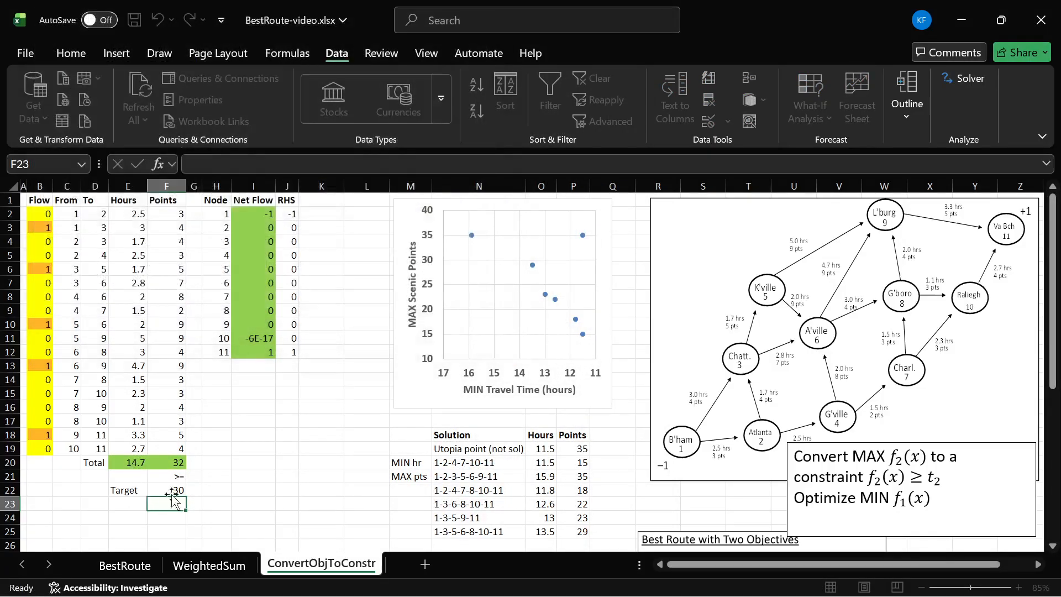
# - Copy the hours and points totals from E20:F20, paste them as values into O26:P26 and select the label cell N26
pyautogui.moveTo(166, 462); pyautogui.dragTo(127, 462)
pyautogui.hotkey('ctrl', 'c')
pyautogui.click(541, 544)
pyautogui.hotkey('alt', 'e')
pyautogui.press('s')
pyautogui.click(265, 230)
pyautogui.press('Return')
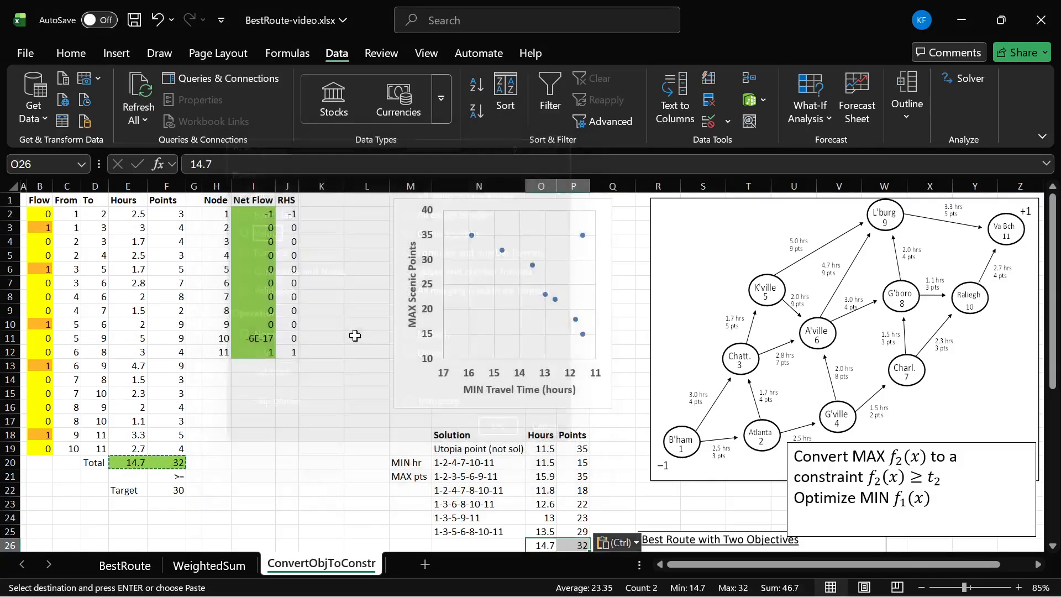
pyautogui.press('Left')
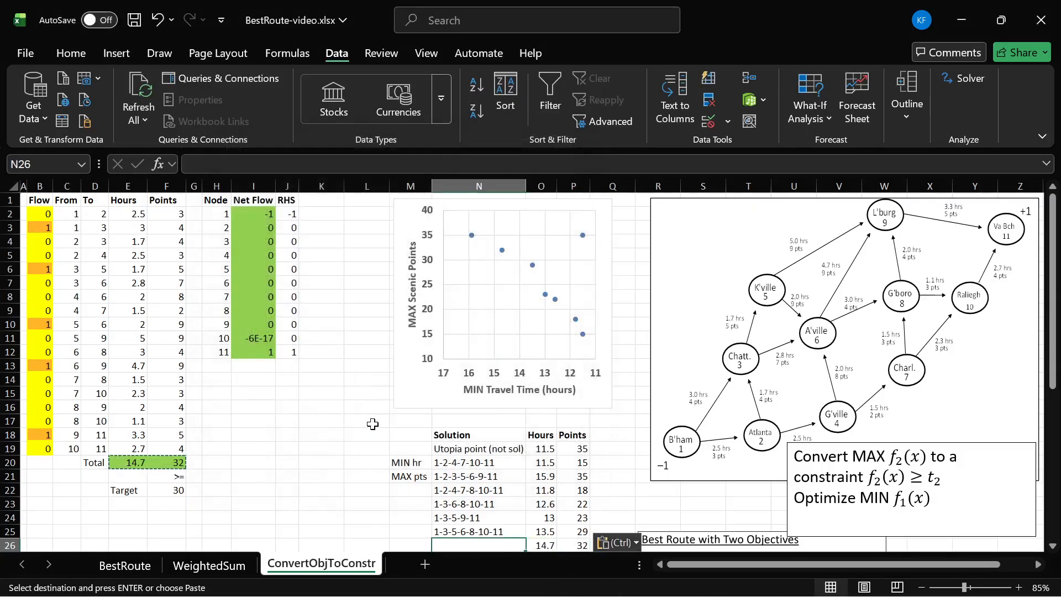
# - Enter the route 1-3-5-6-9-11 as the solution label in N26
pyautogui.write('1-3-5-6-9')
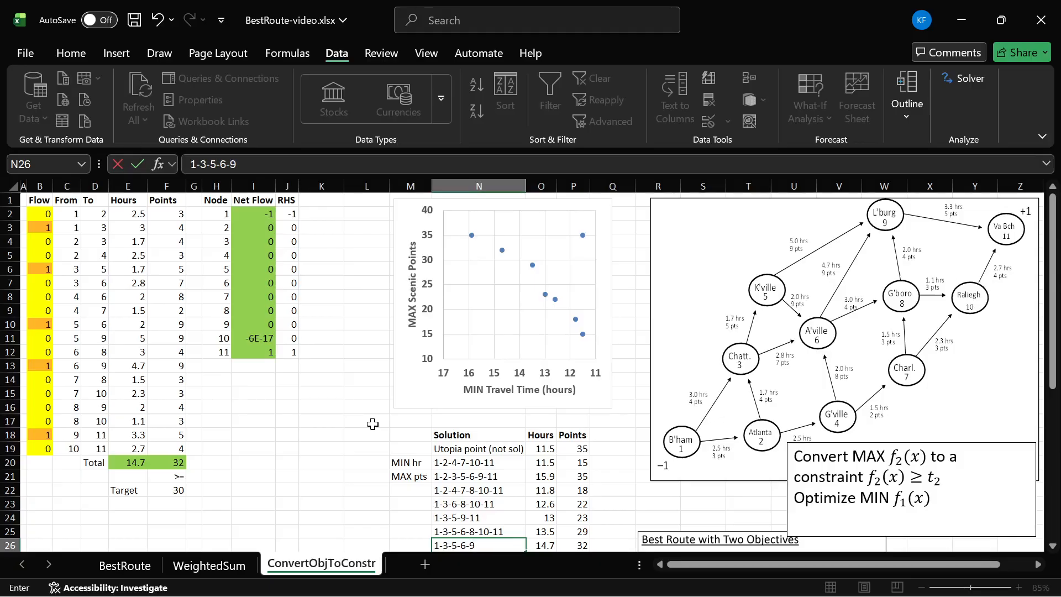
pyautogui.write('-11')
pyautogui.press('Return')
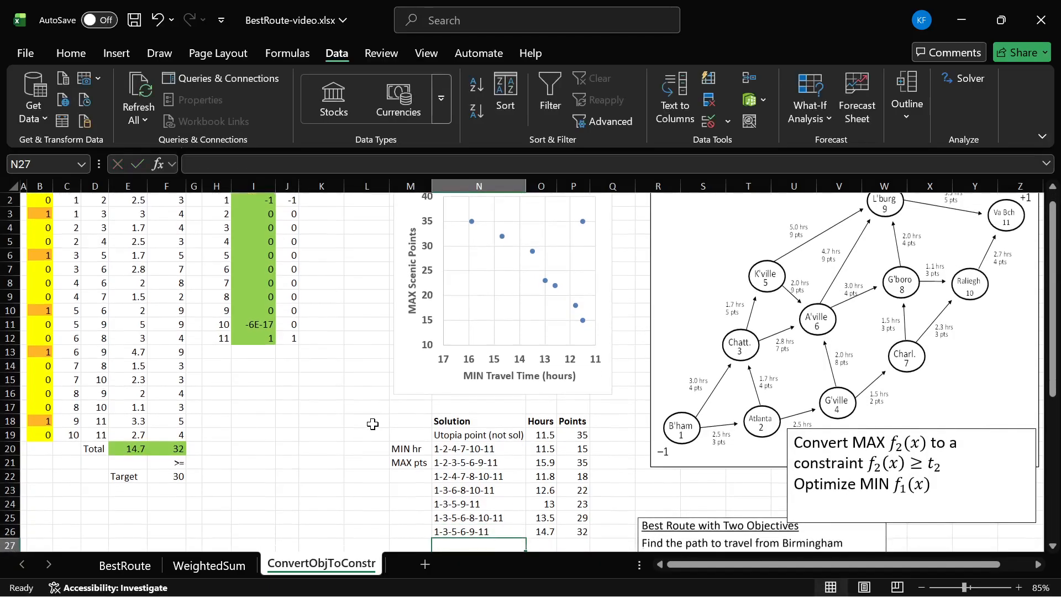
pyautogui.scroll(1, 522, 421)
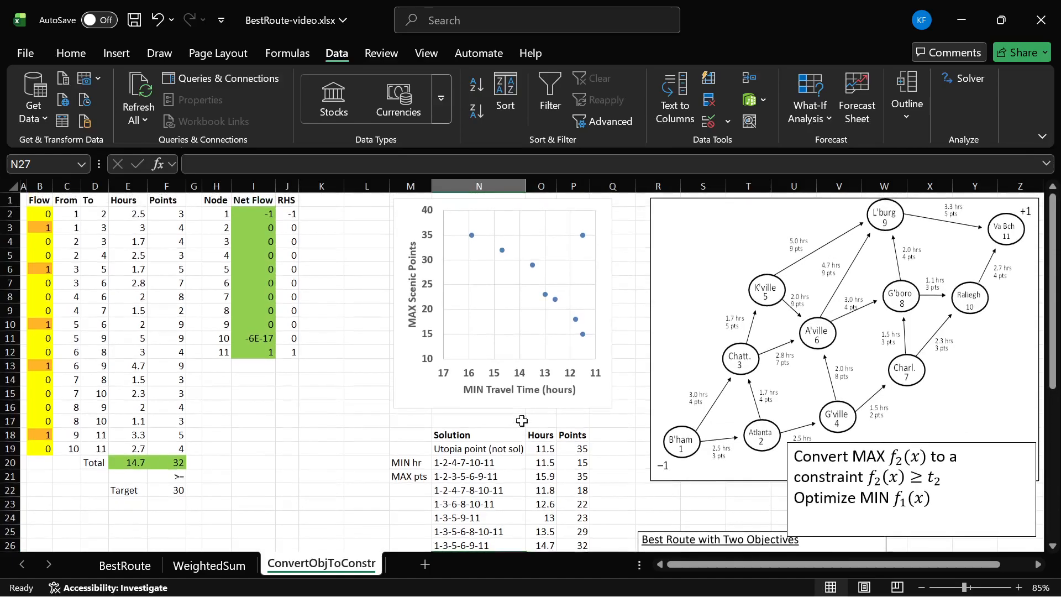
# - Trace the route 1-3-5-6-9-11 on the network diagram and remove the traced strokes
pyautogui.moveTo(689, 432)
pyautogui.mouseDown()
pyautogui.moveTo(759, 347)
pyautogui.moveTo(769, 295)
pyautogui.moveTo(812, 320)
pyautogui.moveTo(882, 224)
pyautogui.moveTo(999, 227)
pyautogui.mouseUp()
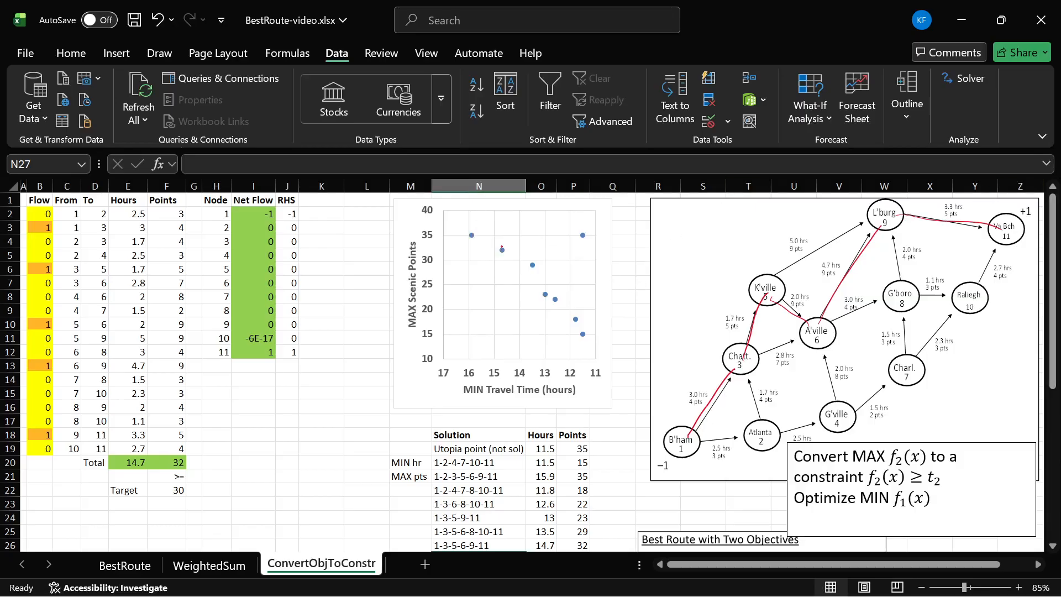
pyautogui.scroll(-5, 498, 256)
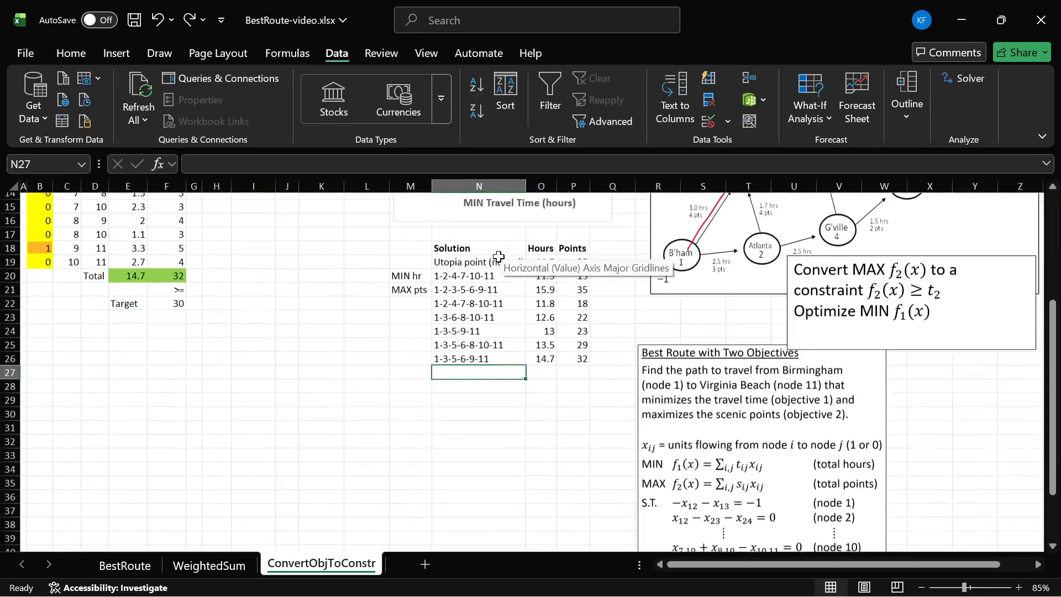
pyautogui.scroll(5, 677, 328)
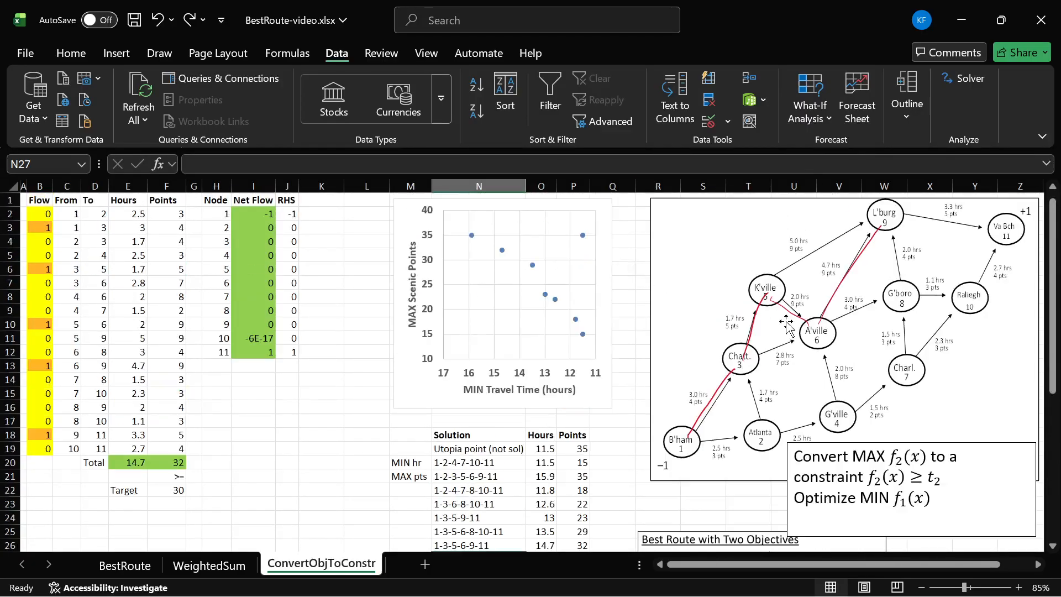
pyautogui.scroll(-5, 677, 328)
pyautogui.scroll(5, 677, 328)
pyautogui.click(617, 310)
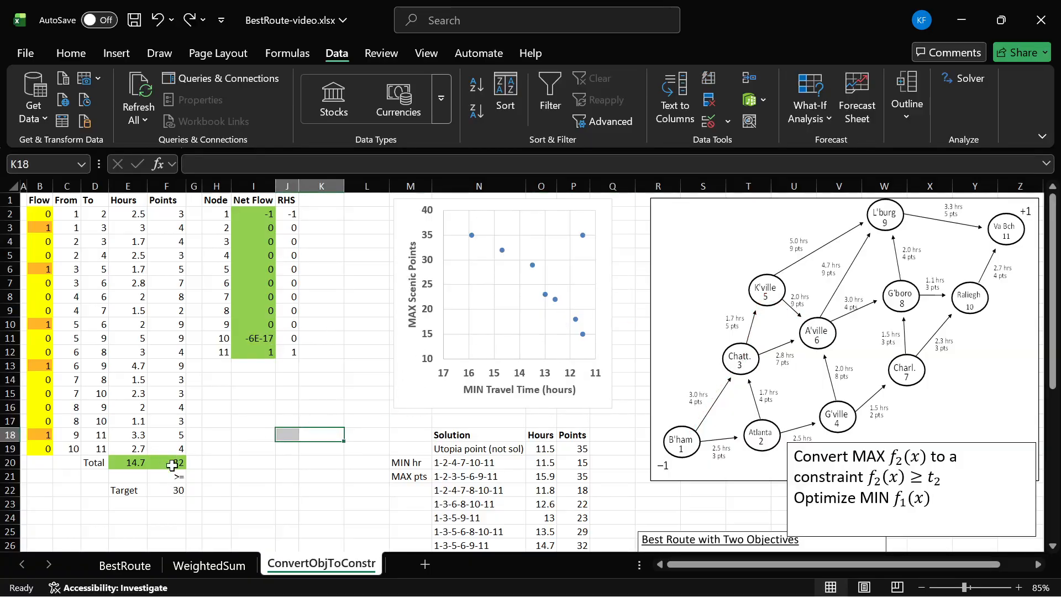
# - Set the points target in F22 to 33, then re-solve the model and keep the Solver solution
pyautogui.click(177, 486)
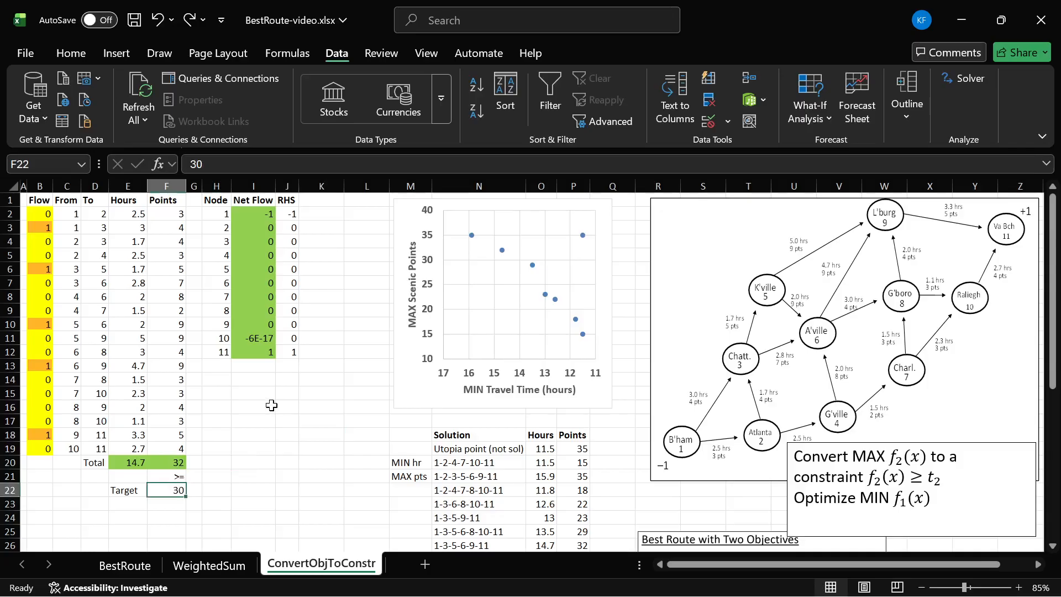
pyautogui.write('33')
pyautogui.press('Return')
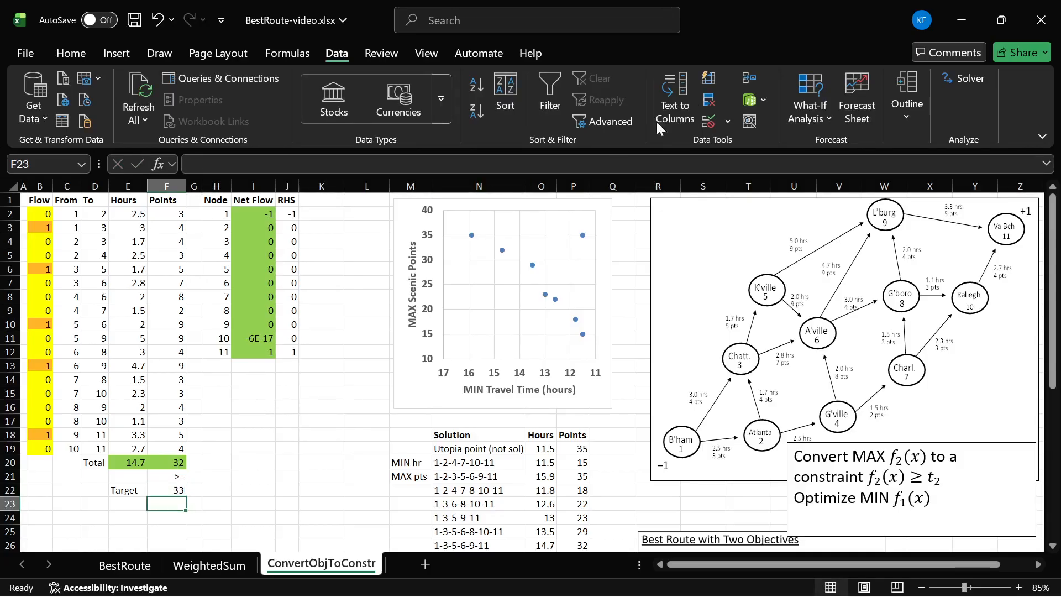
pyautogui.click(967, 78)
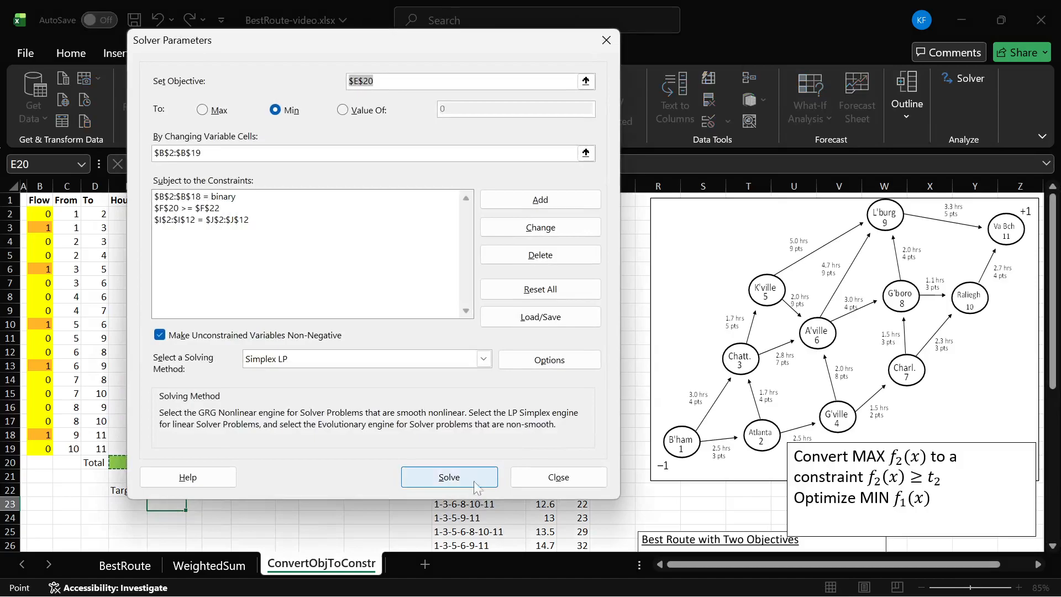
pyautogui.click(470, 472)
pyautogui.click(88, 203)
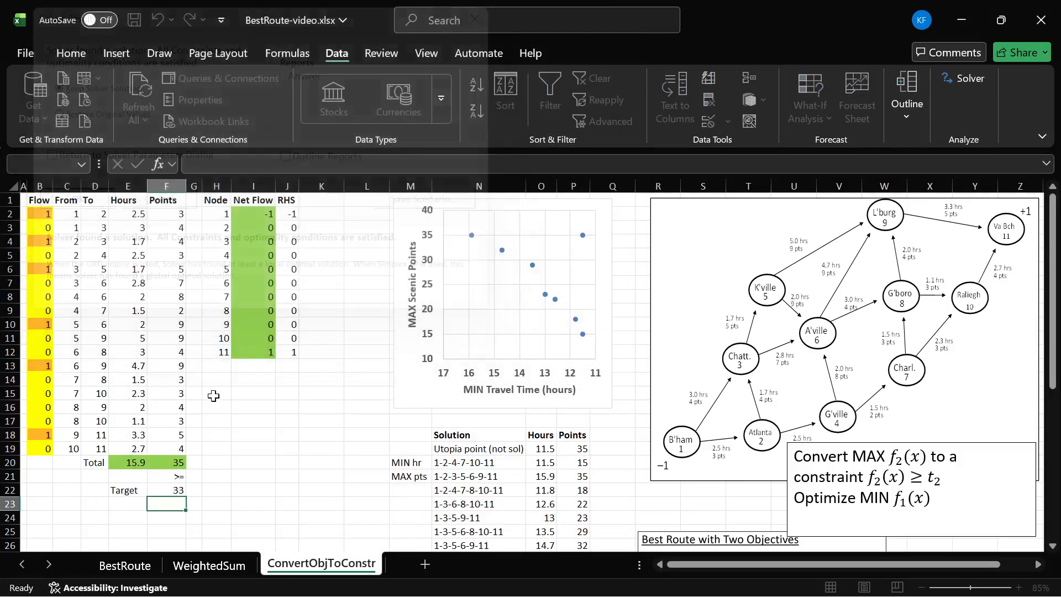
# - Compare the totals in E20:F20 with the MAX pts solution in N21:P21, circling its chart point and removing the circle
pyautogui.moveTo(163, 462); pyautogui.dragTo(132, 463)
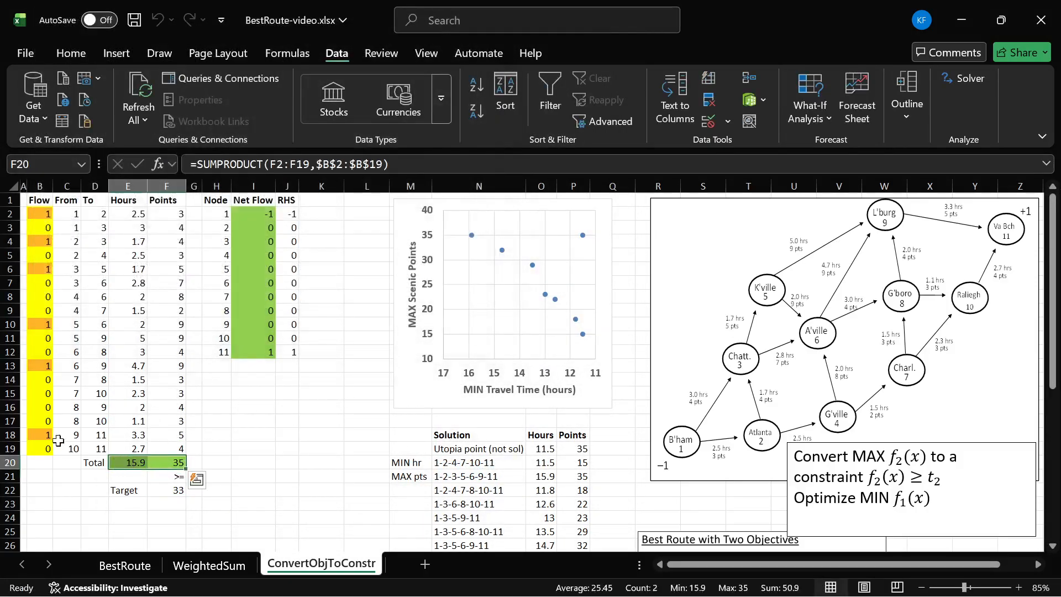
pyautogui.moveTo(451, 479); pyautogui.dragTo(579, 479)
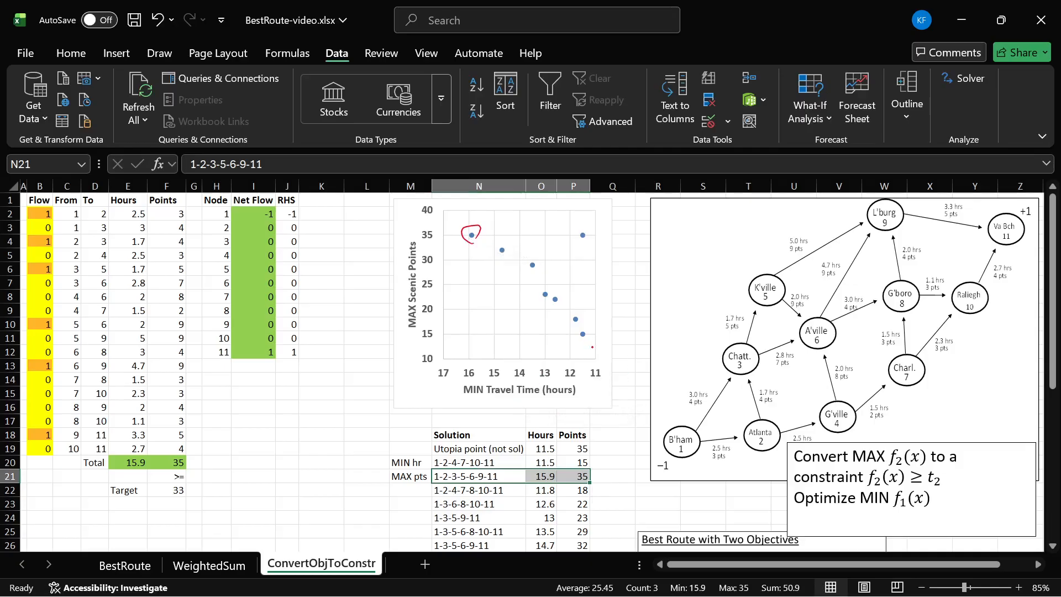
pyautogui.hotkey('ctrl', 'z')
# - Circle every solution point except the utopia point on the scatter chart and remove the circles
pyautogui.moveTo(583, 326)
pyautogui.mouseDown()
pyautogui.moveTo(578, 336)
pyautogui.moveTo(586, 330)
pyautogui.moveTo(546, 301)
pyautogui.mouseUp()
pyautogui.moveTo(530, 258)
pyautogui.mouseDown()
pyautogui.moveTo(531, 269)
pyautogui.moveTo(473, 242)
pyautogui.mouseUp()
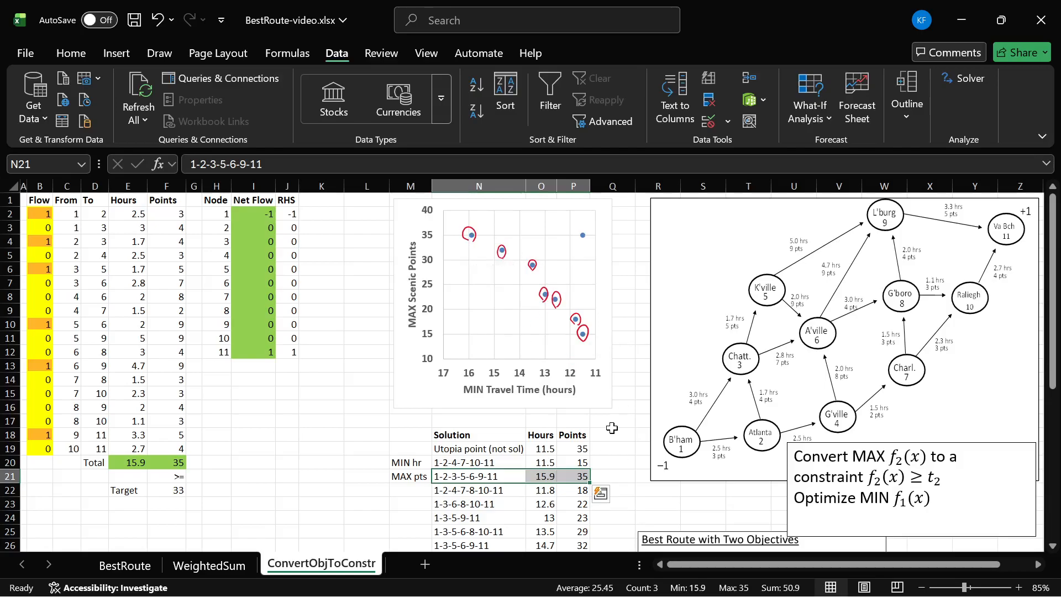
pyautogui.hotkey('ctrl', 'z')
pyautogui.hotkey('ctrl', 'z')
pyautogui.hotkey('ctrl', 'z')
pyautogui.hotkey('ctrl', 'z')
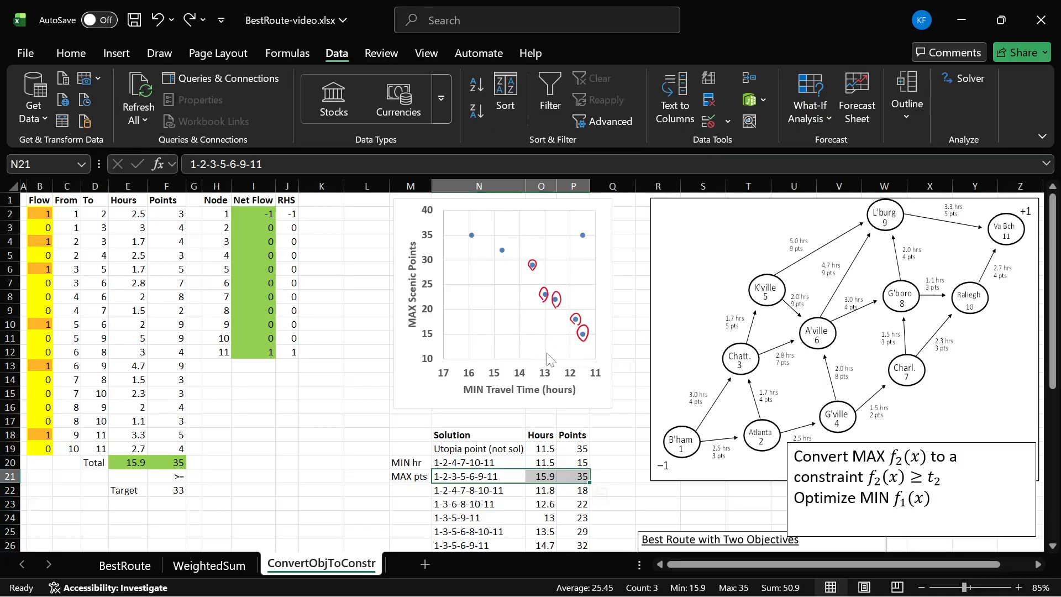
pyautogui.hotkey('ctrl', 'z')
pyautogui.hotkey('ctrl', 'z')
pyautogui.hotkey('ctrl', 'z')
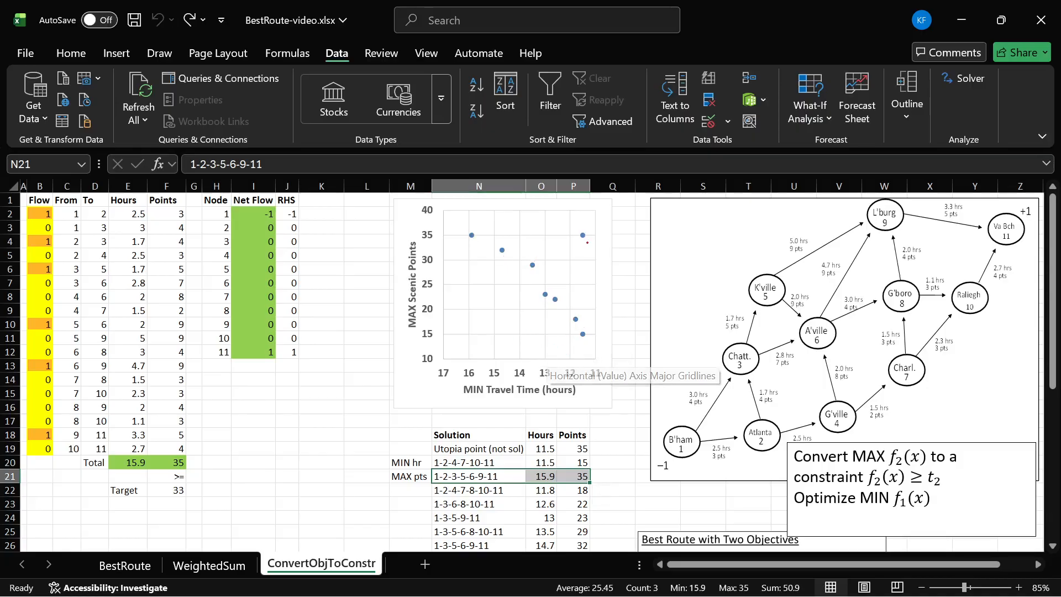
# - Mark the utopia point on the chart with a cross and the handwritten label "utopia", drawing and removing an arrow toward it
pyautogui.moveTo(590, 231)
pyautogui.mouseDown()
pyautogui.moveTo(642, 227)
pyautogui.moveTo(588, 240)
pyautogui.mouseUp()
pyautogui.moveTo(589, 226); pyautogui.dragTo(574, 243)
pyautogui.moveTo(564, 245); pyautogui.dragTo(570, 253)
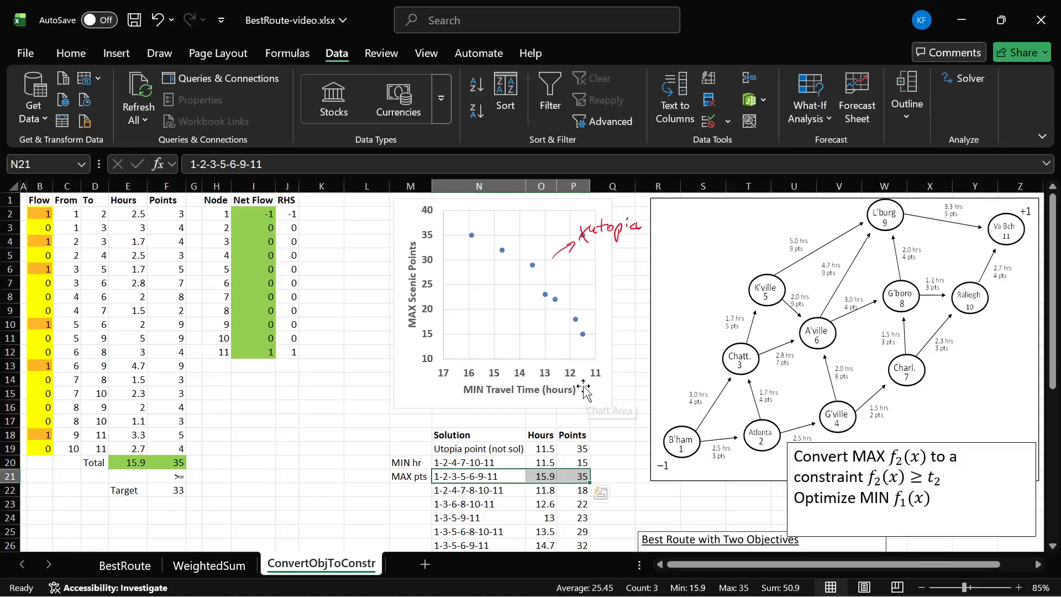
pyautogui.hotkey('ctrl', 'z')
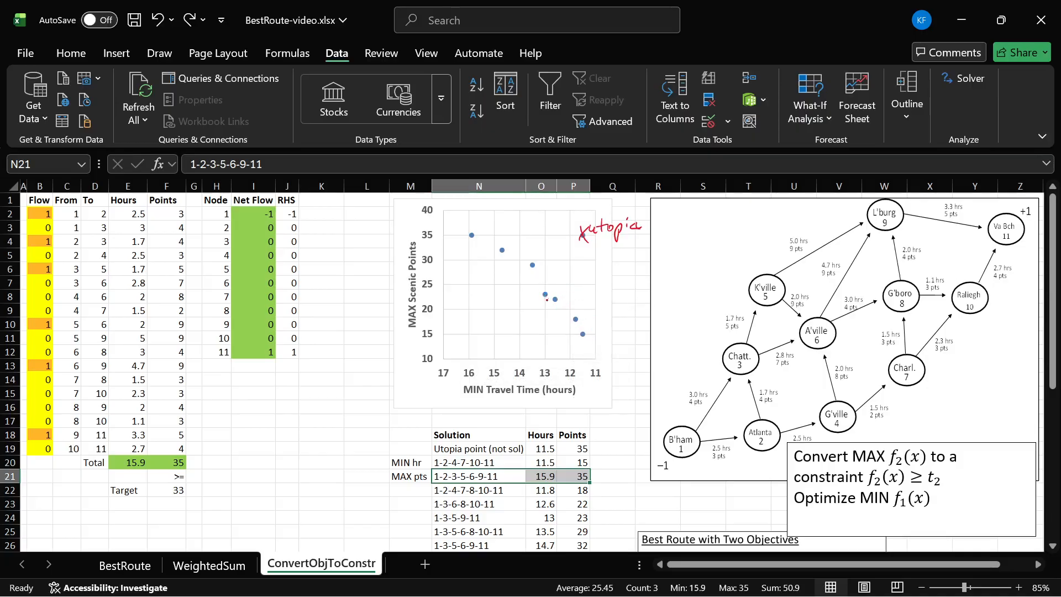
# - Circle the chart point at 13 hours and 23 points, and undo the accidental move of the chart
pyautogui.moveTo(547, 298); pyautogui.dragTo(544, 287)
pyautogui.click(589, 363)
pyautogui.moveTo(590, 364); pyautogui.dragTo(576, 357)
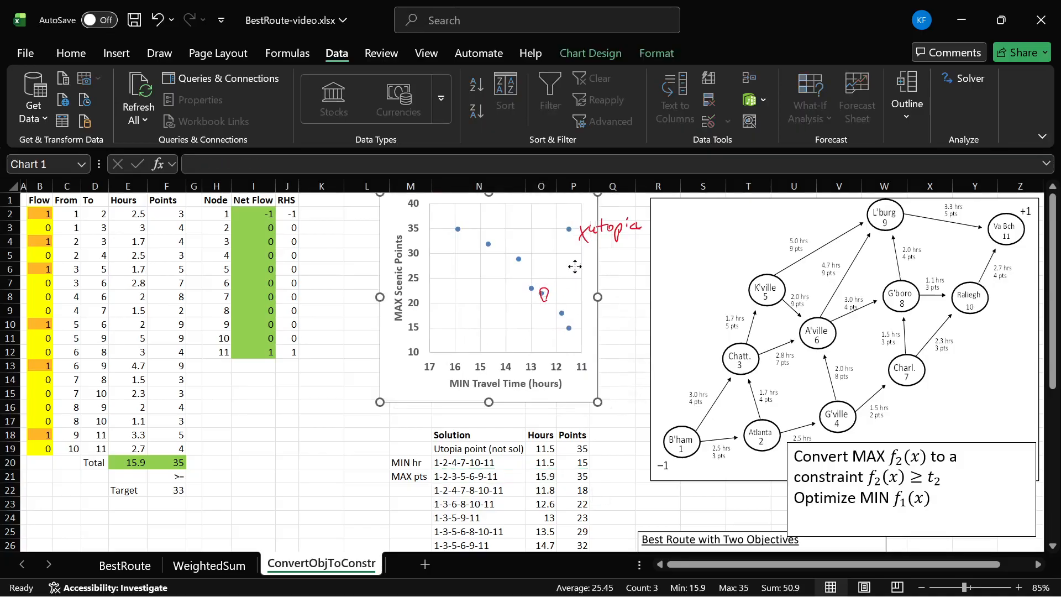
pyautogui.hotkey('ctrl', 'z')
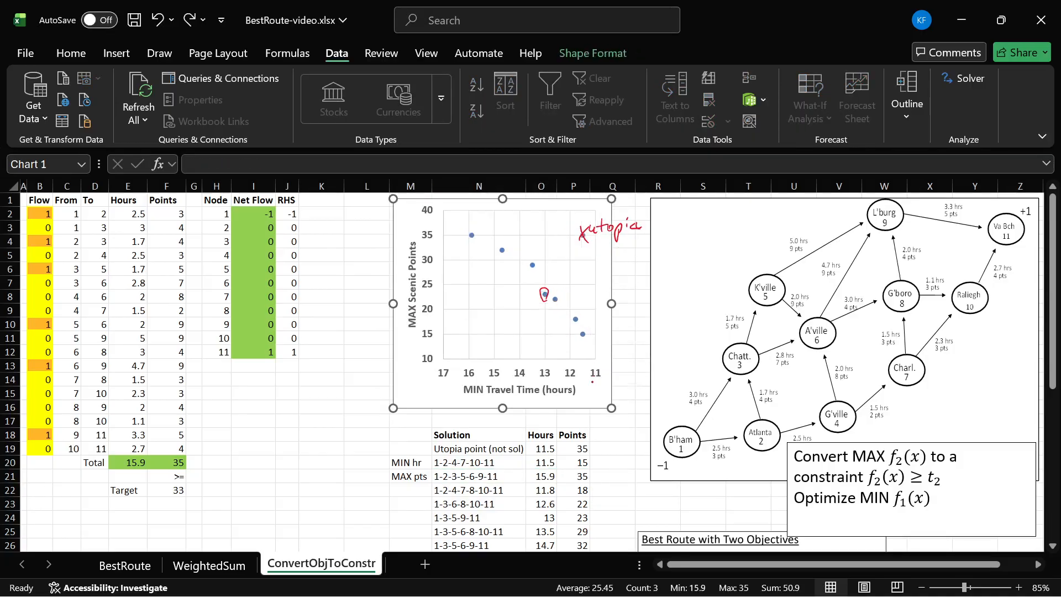
# - Sketch a near-vertical objective line with direction arrows through the 11.5-hour, 15-point solution and remove these strokes
pyautogui.moveTo(578, 271); pyautogui.dragTo(591, 383)
pyautogui.moveTo(587, 335); pyautogui.dragTo(603, 337)
pyautogui.moveTo(582, 303); pyautogui.dragTo(600, 297)
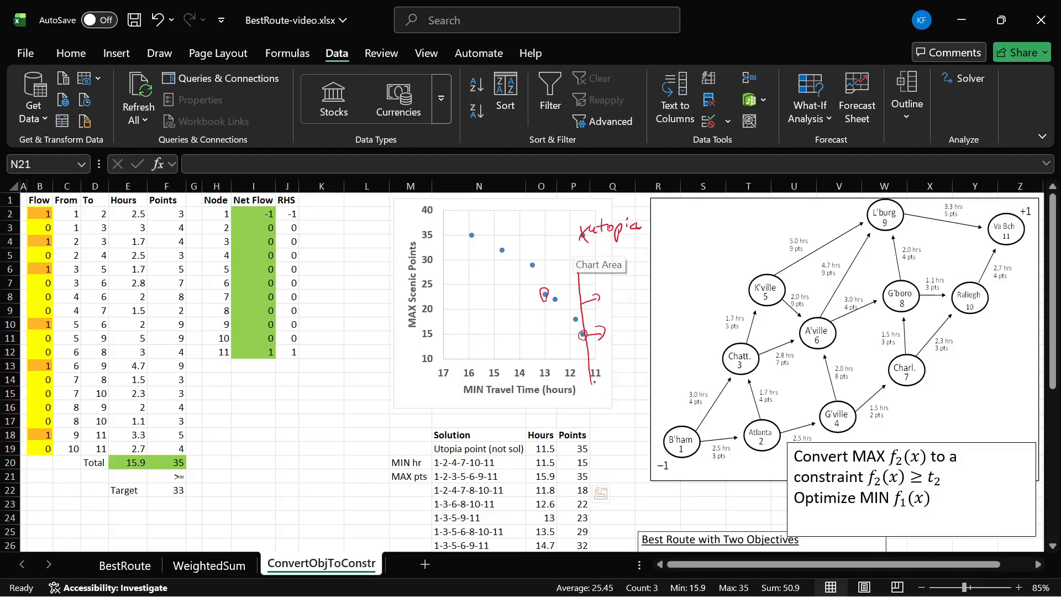
pyautogui.hotkey('ctrl', 'z')
pyautogui.hotkey('ctrl', 'z')
pyautogui.hotkey('ctrl', 'z')
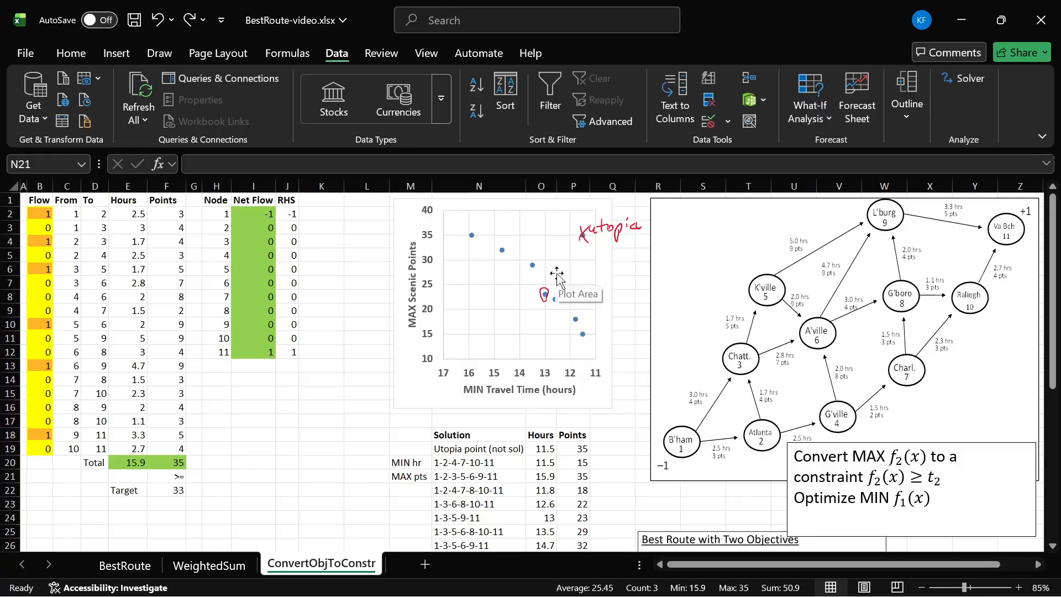
# - Sketch a sloped objective line with a direction arrow, circle the 11.8-hour, 18-point solution and remove these strokes
pyautogui.moveTo(547, 265); pyautogui.dragTo(607, 359)
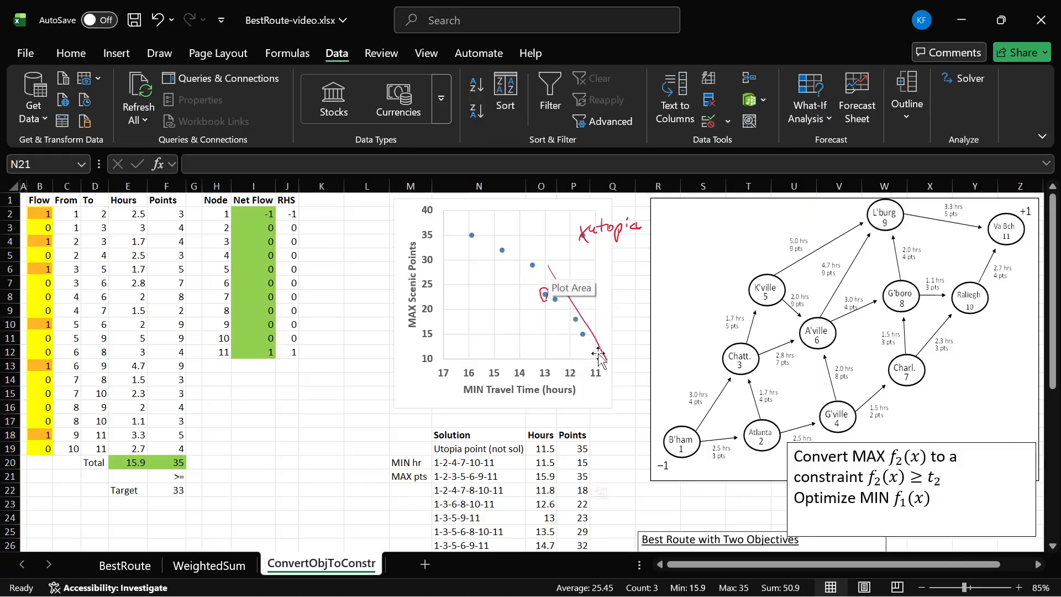
pyautogui.moveTo(573, 316); pyautogui.dragTo(585, 297)
pyautogui.click(593, 327)
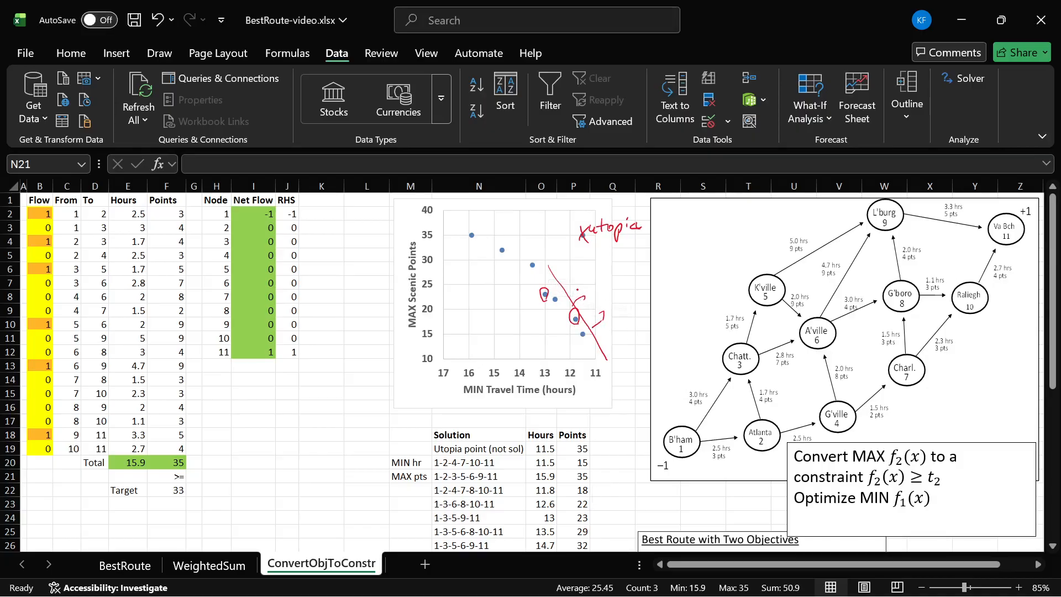
pyautogui.hotkey('ctrl', 'z')
pyautogui.hotkey('ctrl', 'z')
pyautogui.hotkey('ctrl', 'z')
pyautogui.hotkey('ctrl', 'z')
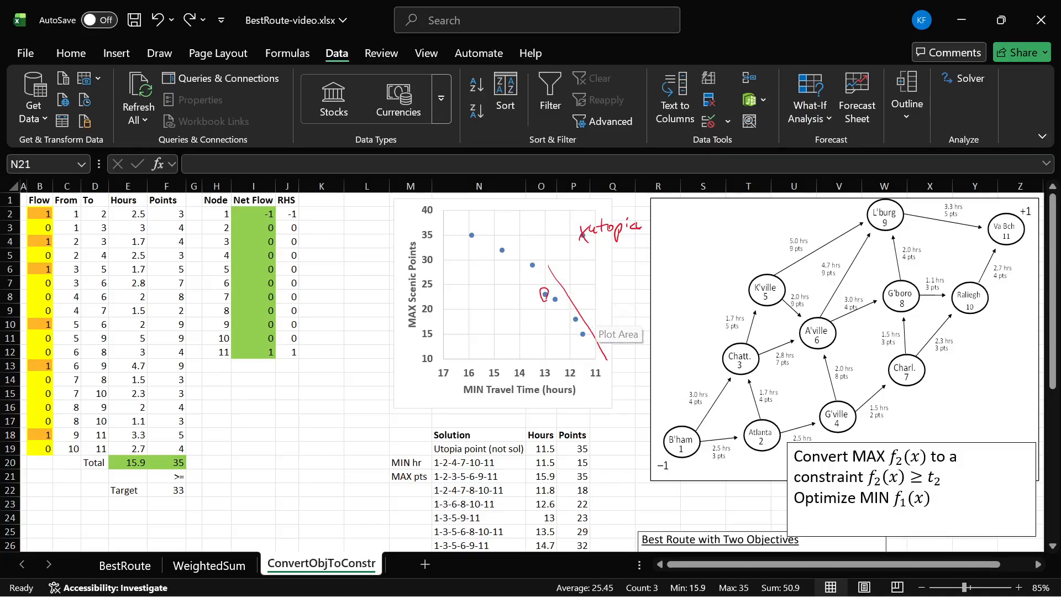
# - Circle the 22-point and 29-point solutions with a line joining the 29-point and 18-point solutions, and remove these strokes
pyautogui.moveTo(553, 294); pyautogui.dragTo(551, 296)
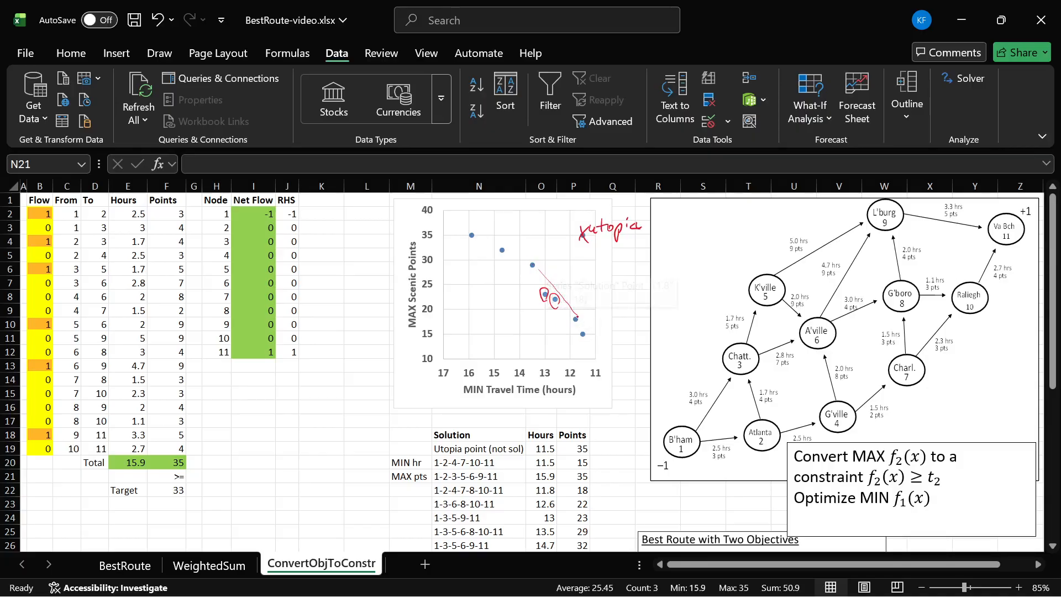
pyautogui.moveTo(539, 264); pyautogui.dragTo(531, 261)
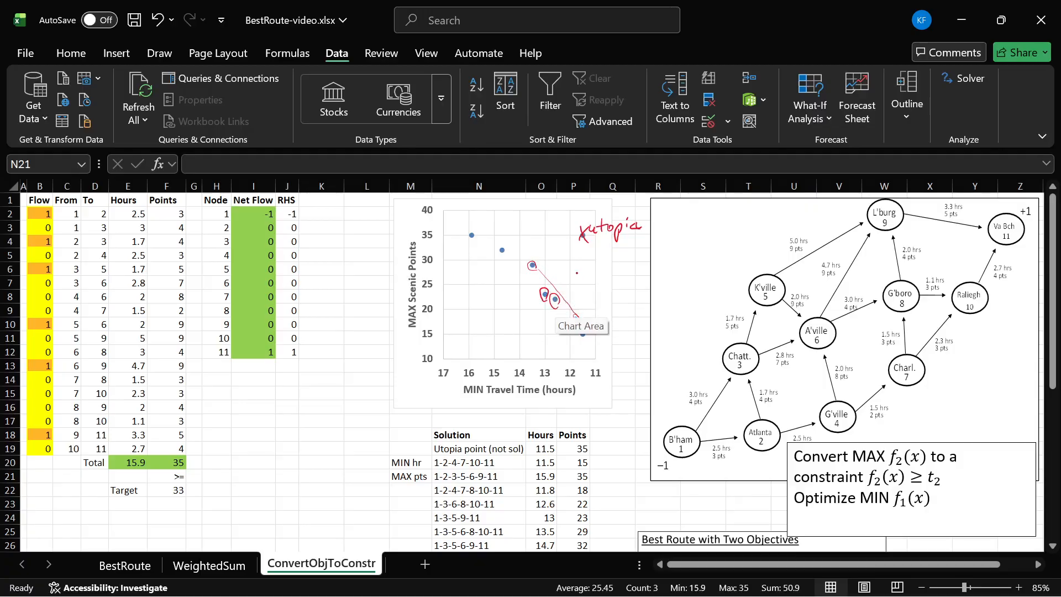
pyautogui.hotkey('ctrl', 'z')
pyautogui.hotkey('ctrl', 'z')
pyautogui.hotkey('ctrl', 'z')
pyautogui.hotkey('ctrl', 'z')
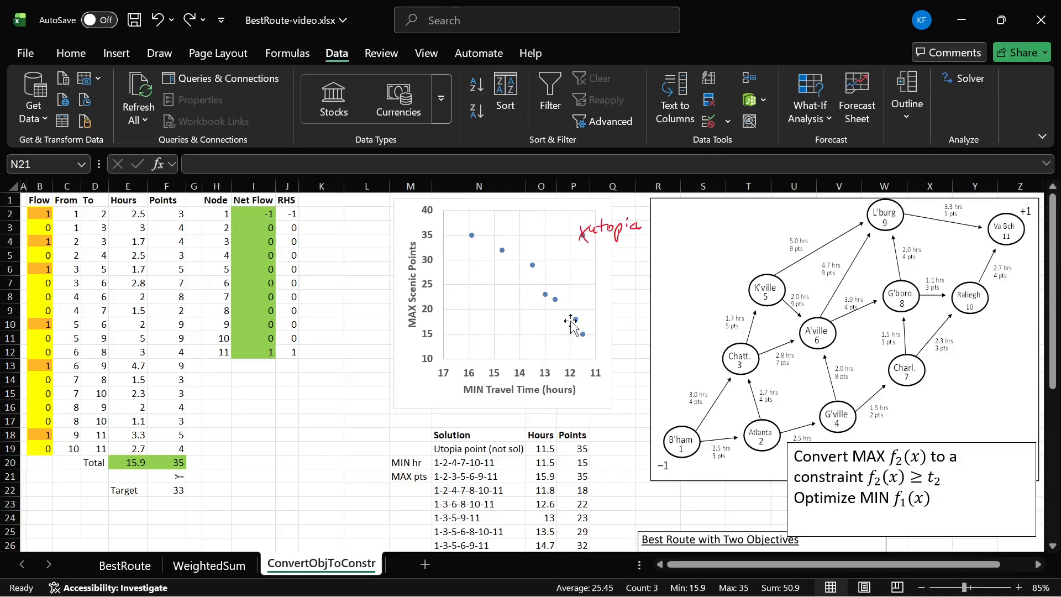
# - Circle the 22-, 23- and 32-point solutions, draw a line from the 35-point to the 29-point solution, and remove these strokes
pyautogui.moveTo(575, 320)
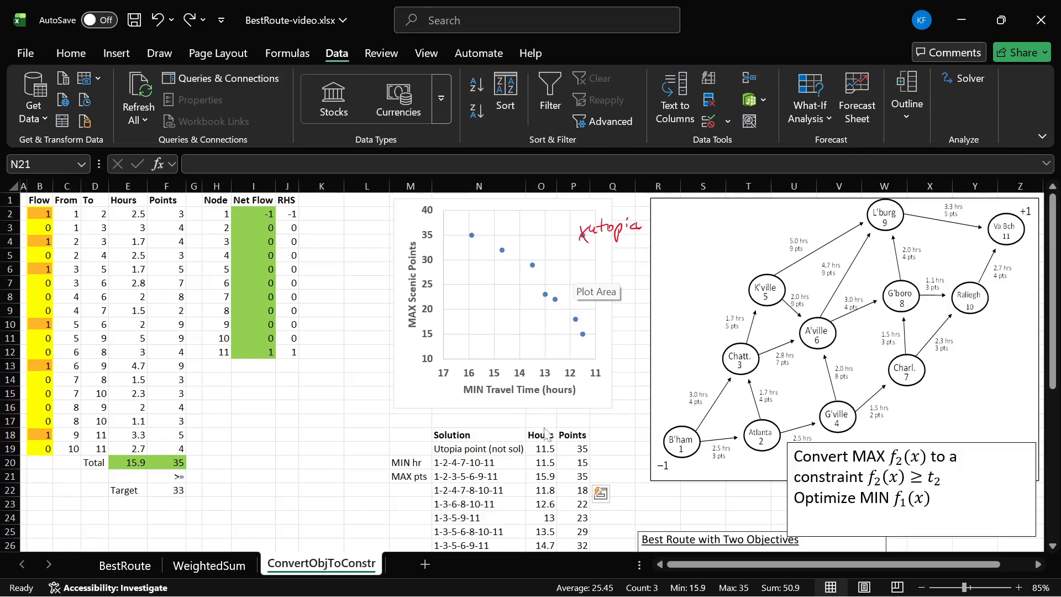
pyautogui.moveTo(548, 290); pyautogui.dragTo(558, 307)
pyautogui.moveTo(505, 247)
pyautogui.mouseDown()
pyautogui.moveTo(502, 257)
pyautogui.moveTo(549, 274)
pyautogui.mouseUp()
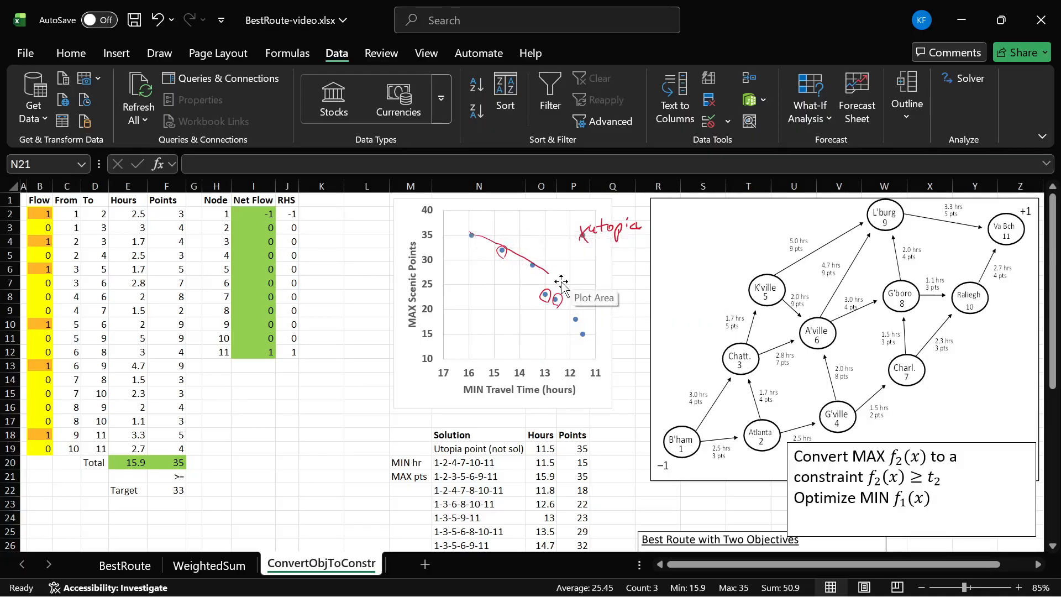
pyautogui.hotkey('ctrl', 'z')
pyautogui.hotkey('ctrl', 'z')
pyautogui.hotkey('ctrl', 'z')
pyautogui.hotkey('ctrl', 'z')
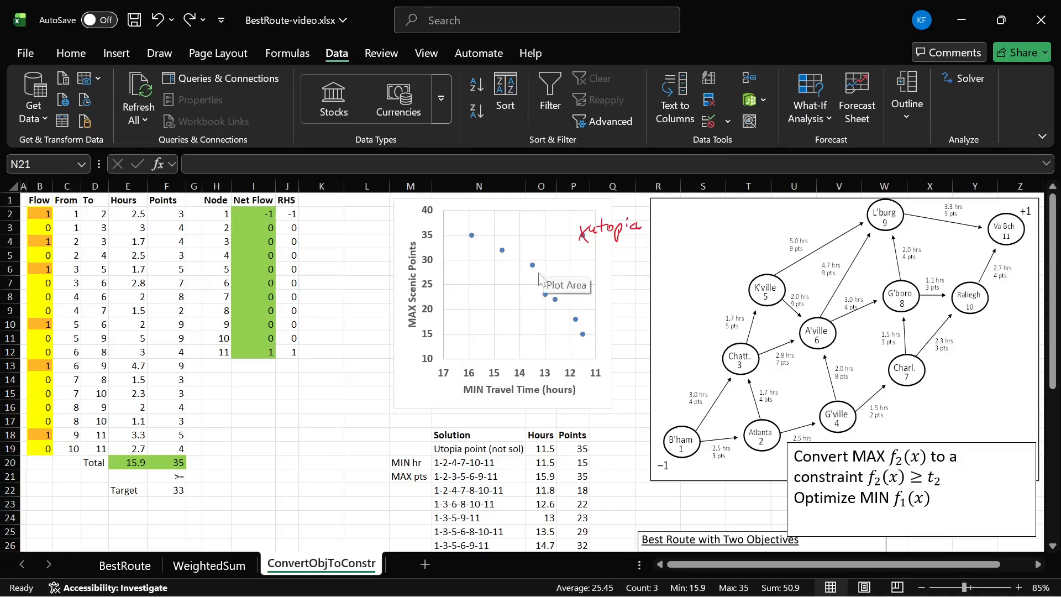
# - Circle the 32-, 23- and 22-point solutions on the chart again and remove all handwritten annotations, including the "utopia" label
pyautogui.moveTo(502, 242)
pyautogui.mouseDown()
pyautogui.moveTo(495, 258)
pyautogui.moveTo(506, 245)
pyautogui.mouseUp()
pyautogui.moveTo(546, 291); pyautogui.dragTo(553, 307)
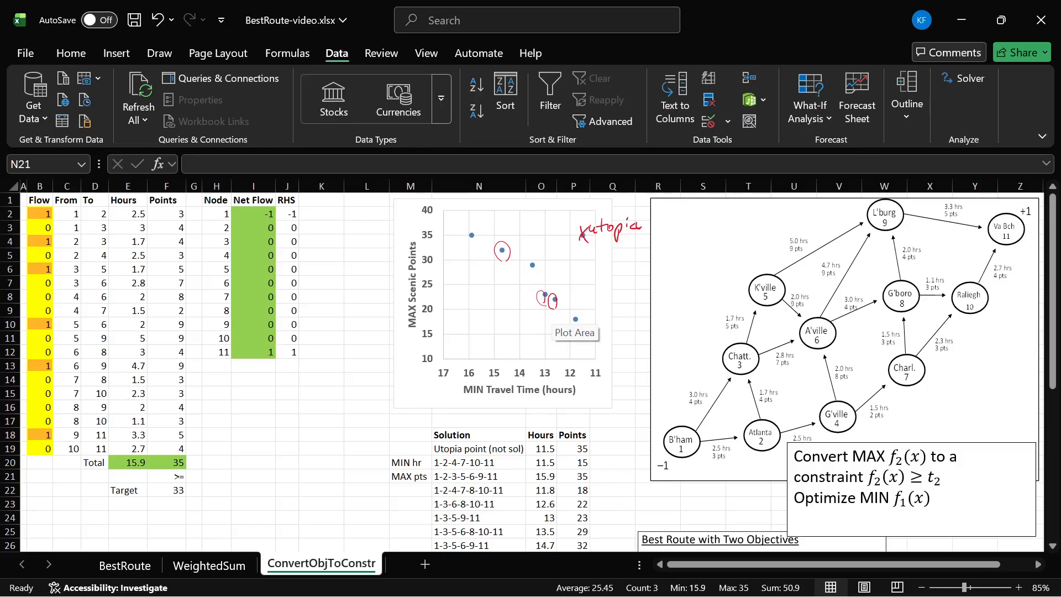
pyautogui.hotkey('ctrl', 'z')
pyautogui.hotkey('ctrl', 'z')
pyautogui.hotkey('ctrl', 'z')
pyautogui.hotkey('ctrl', 'z')
pyautogui.hotkey('ctrl', 'z')
pyautogui.hotkey('ctrl', 'z')
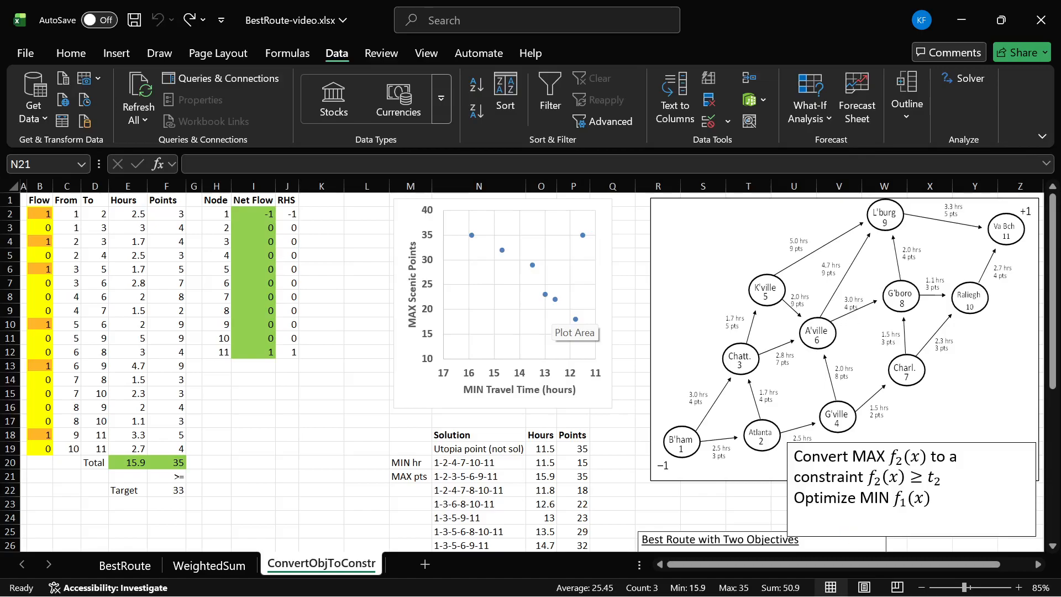